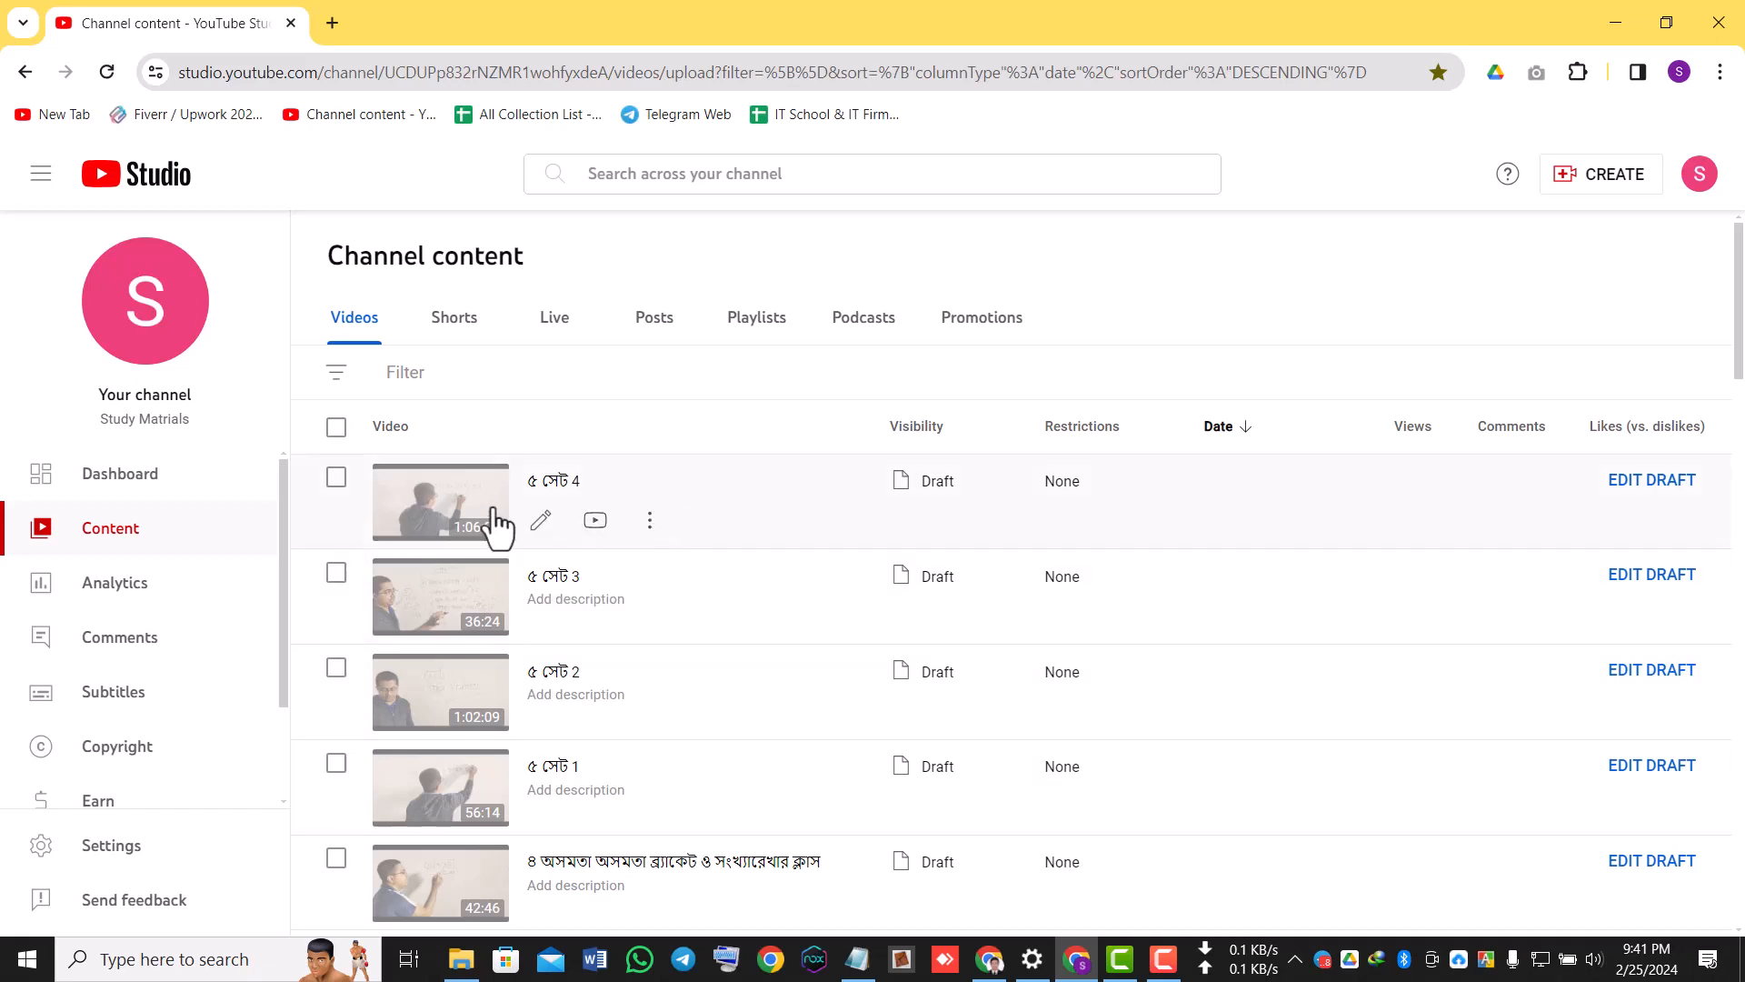
Select all videos on the content page and choose Unlisted as the visibility in a bulk edit.
scroll(1335, 679, down, 3)
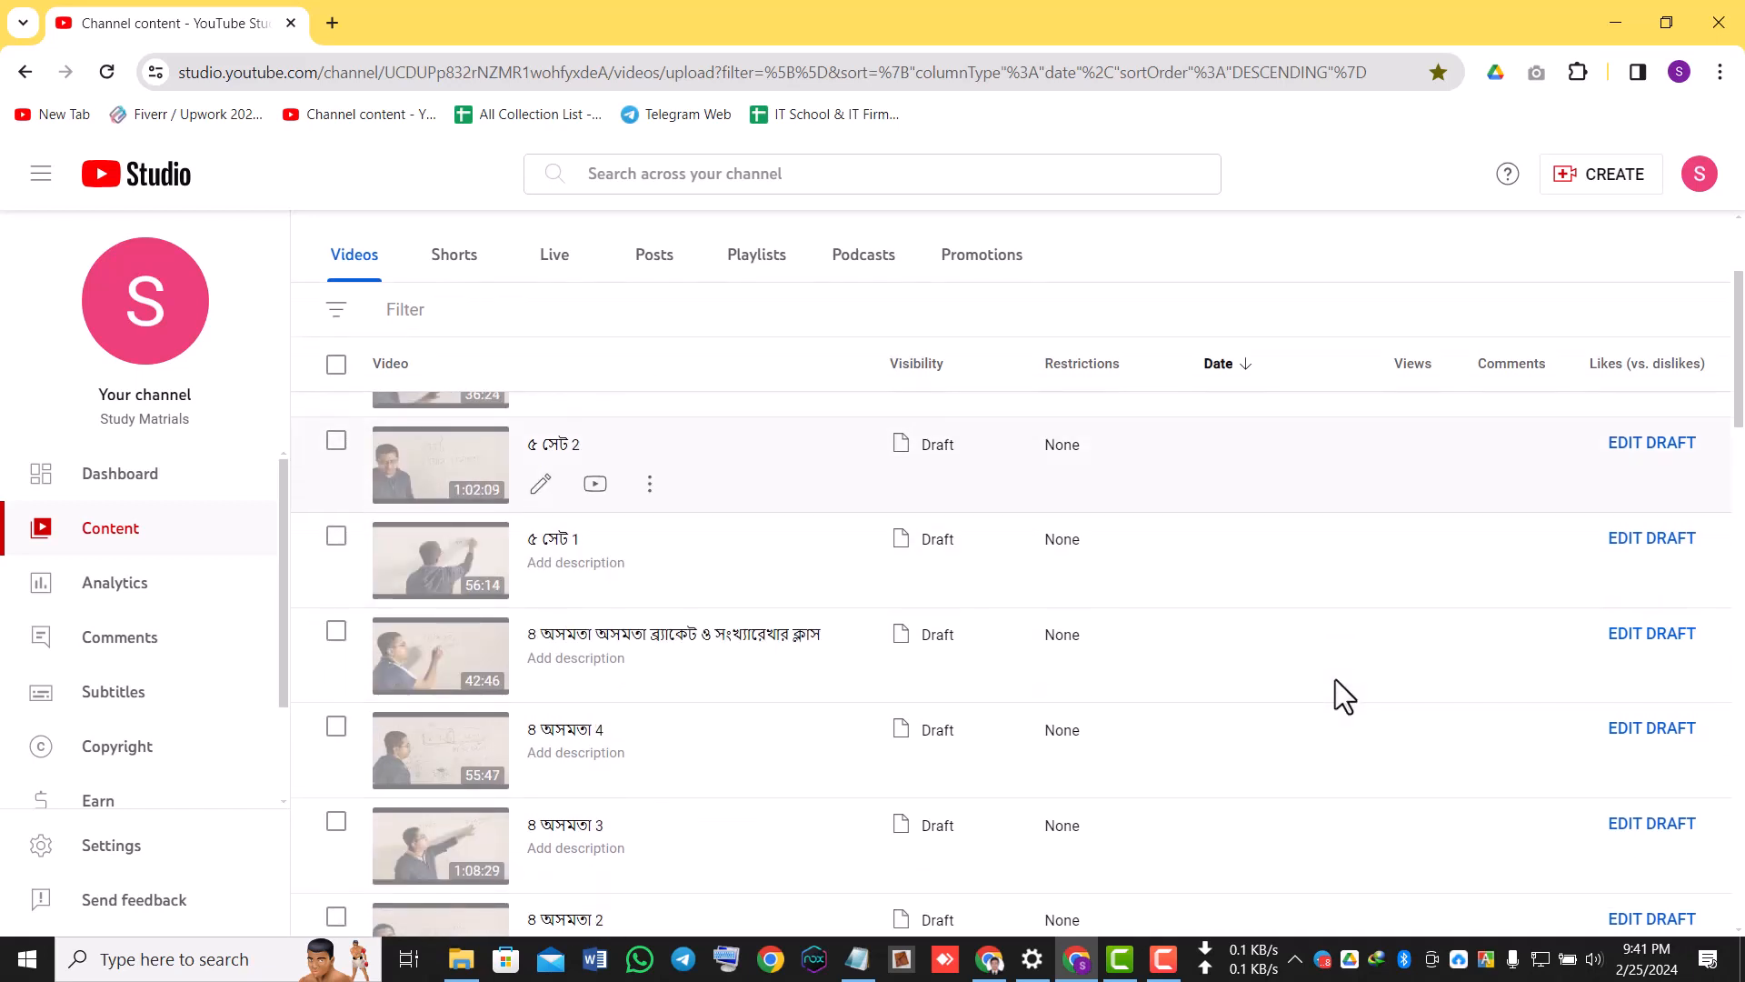
scroll(1334, 680, up, 3)
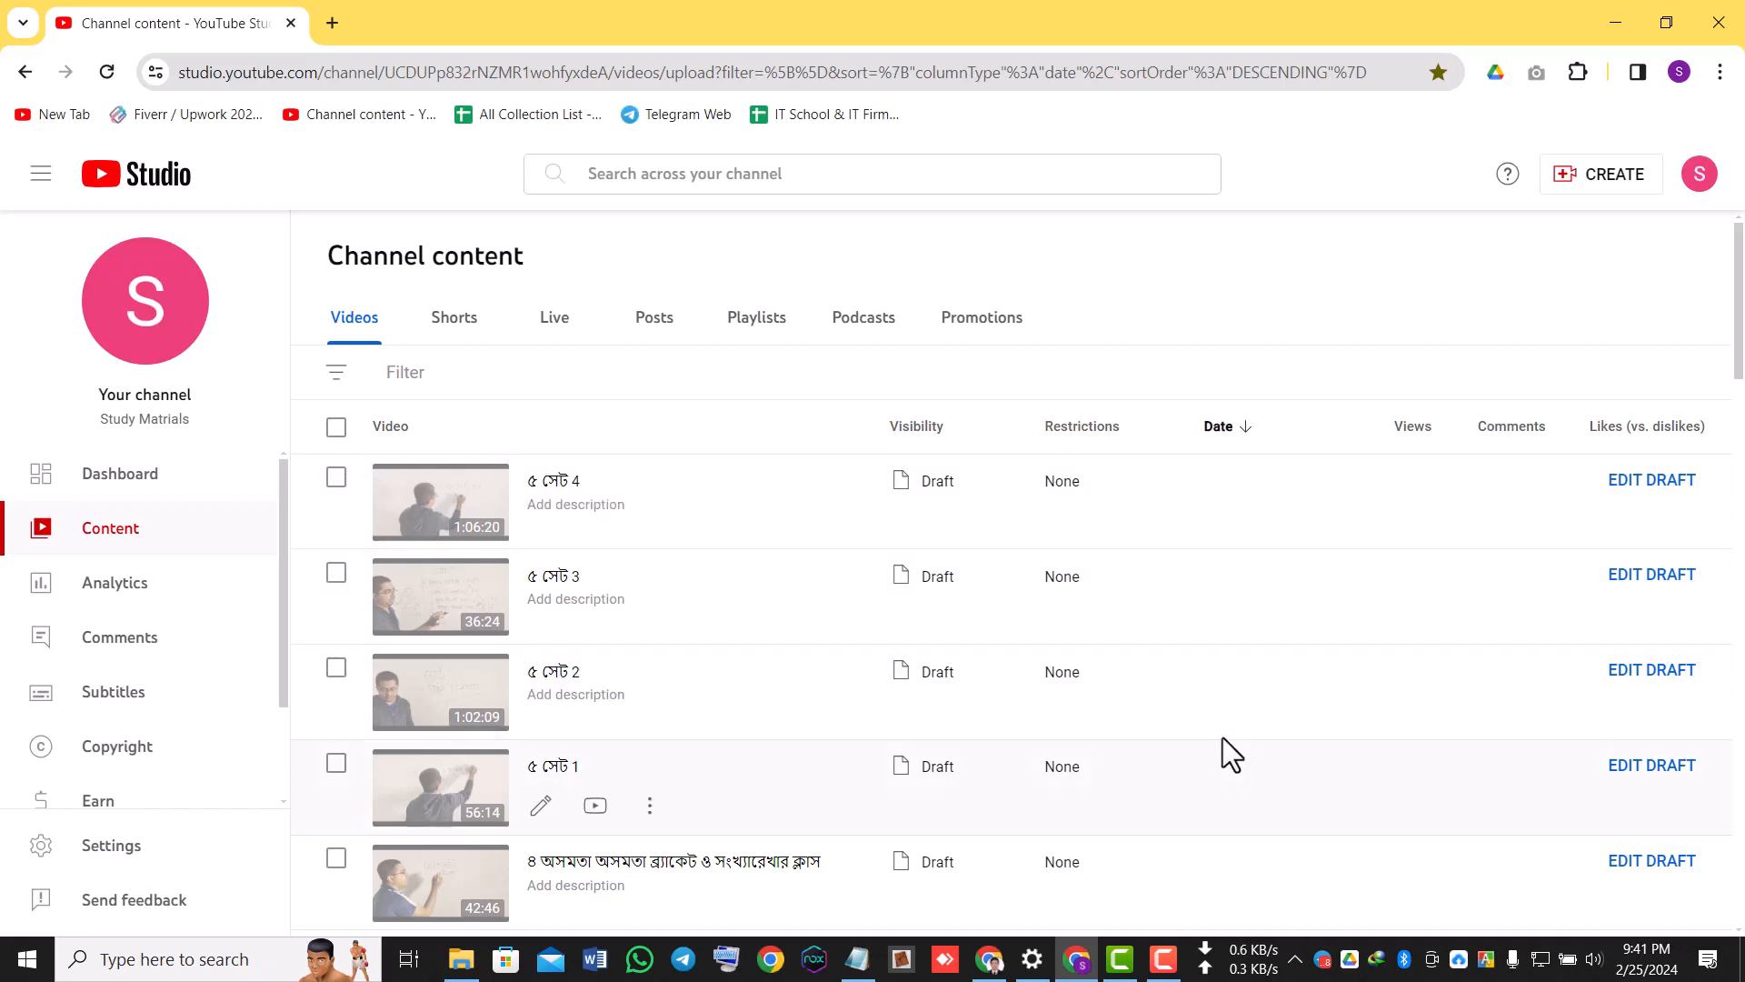
scroll(1305, 785, down, 1)
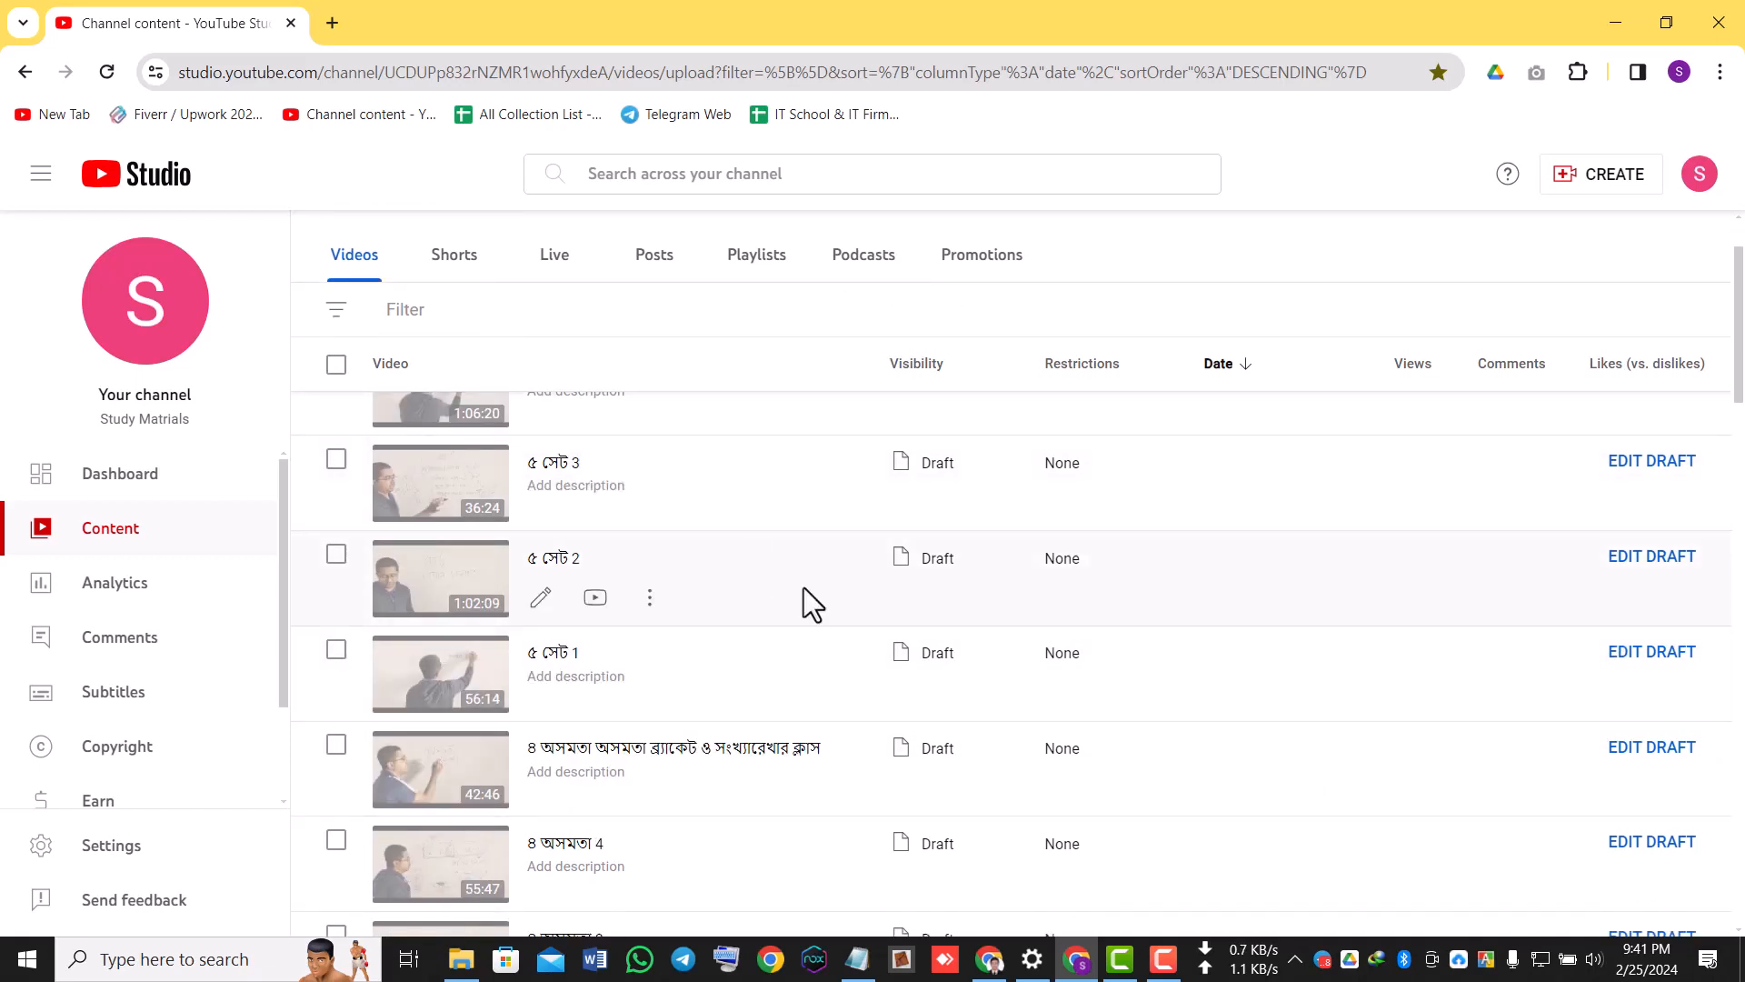
scroll(862, 668, up, 1)
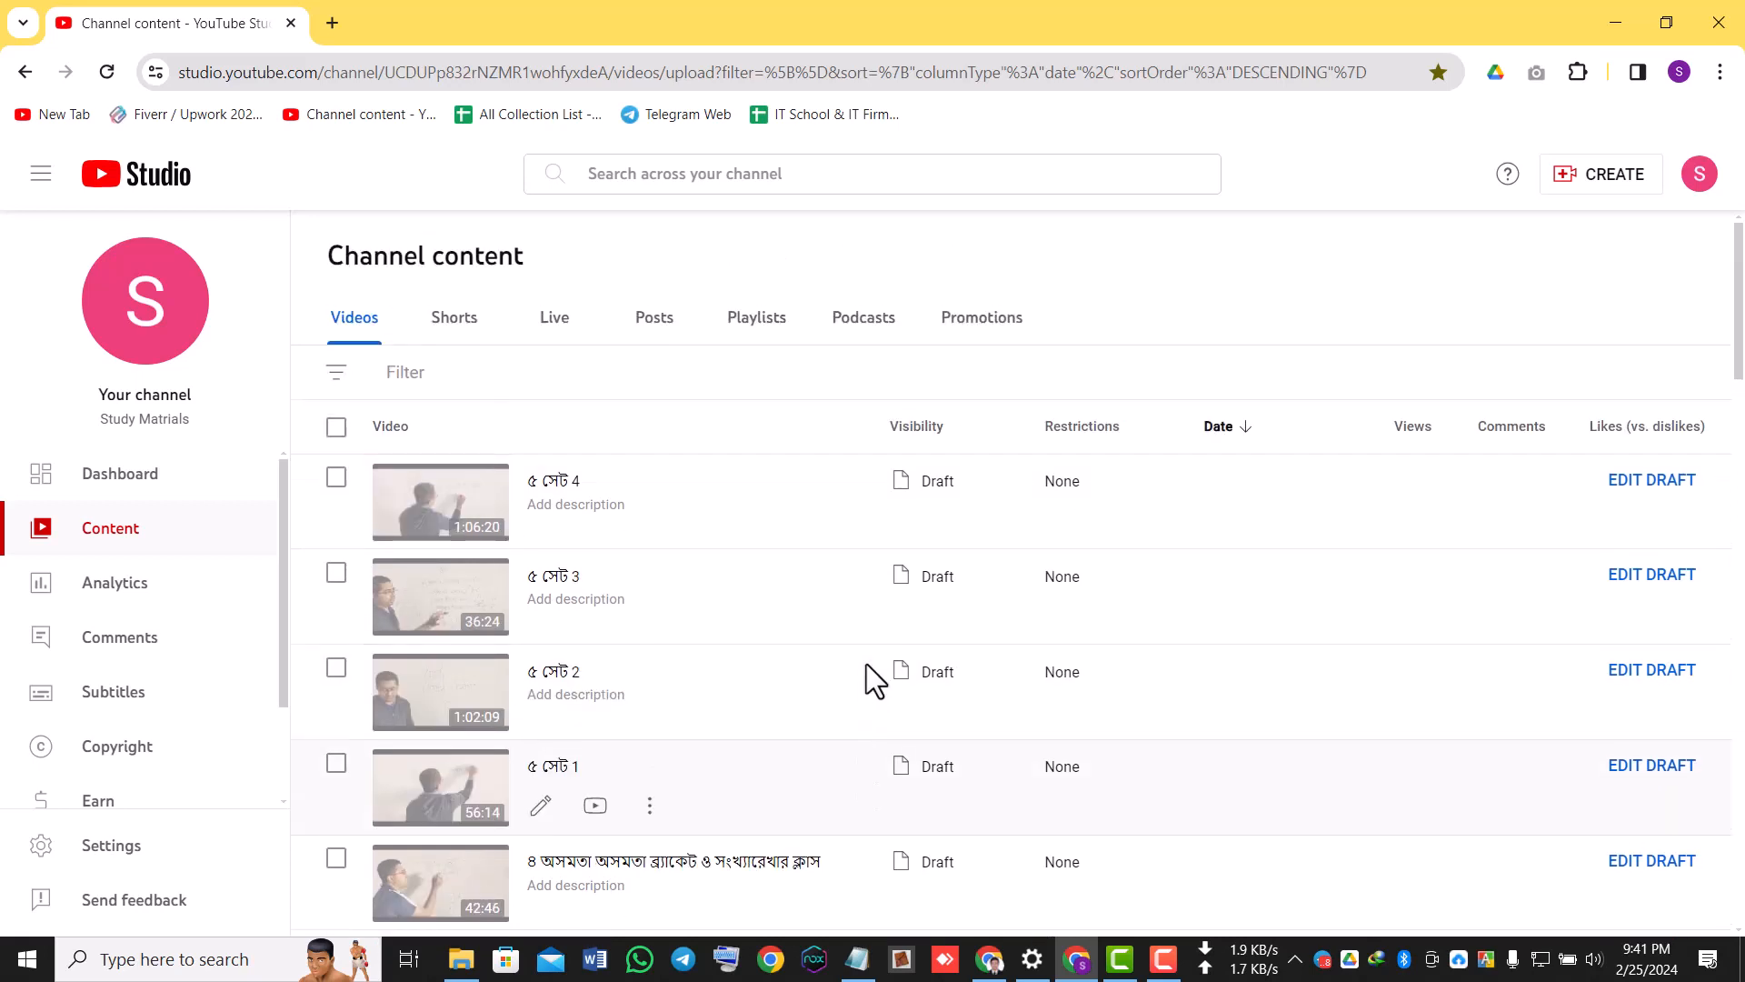
click(337, 427)
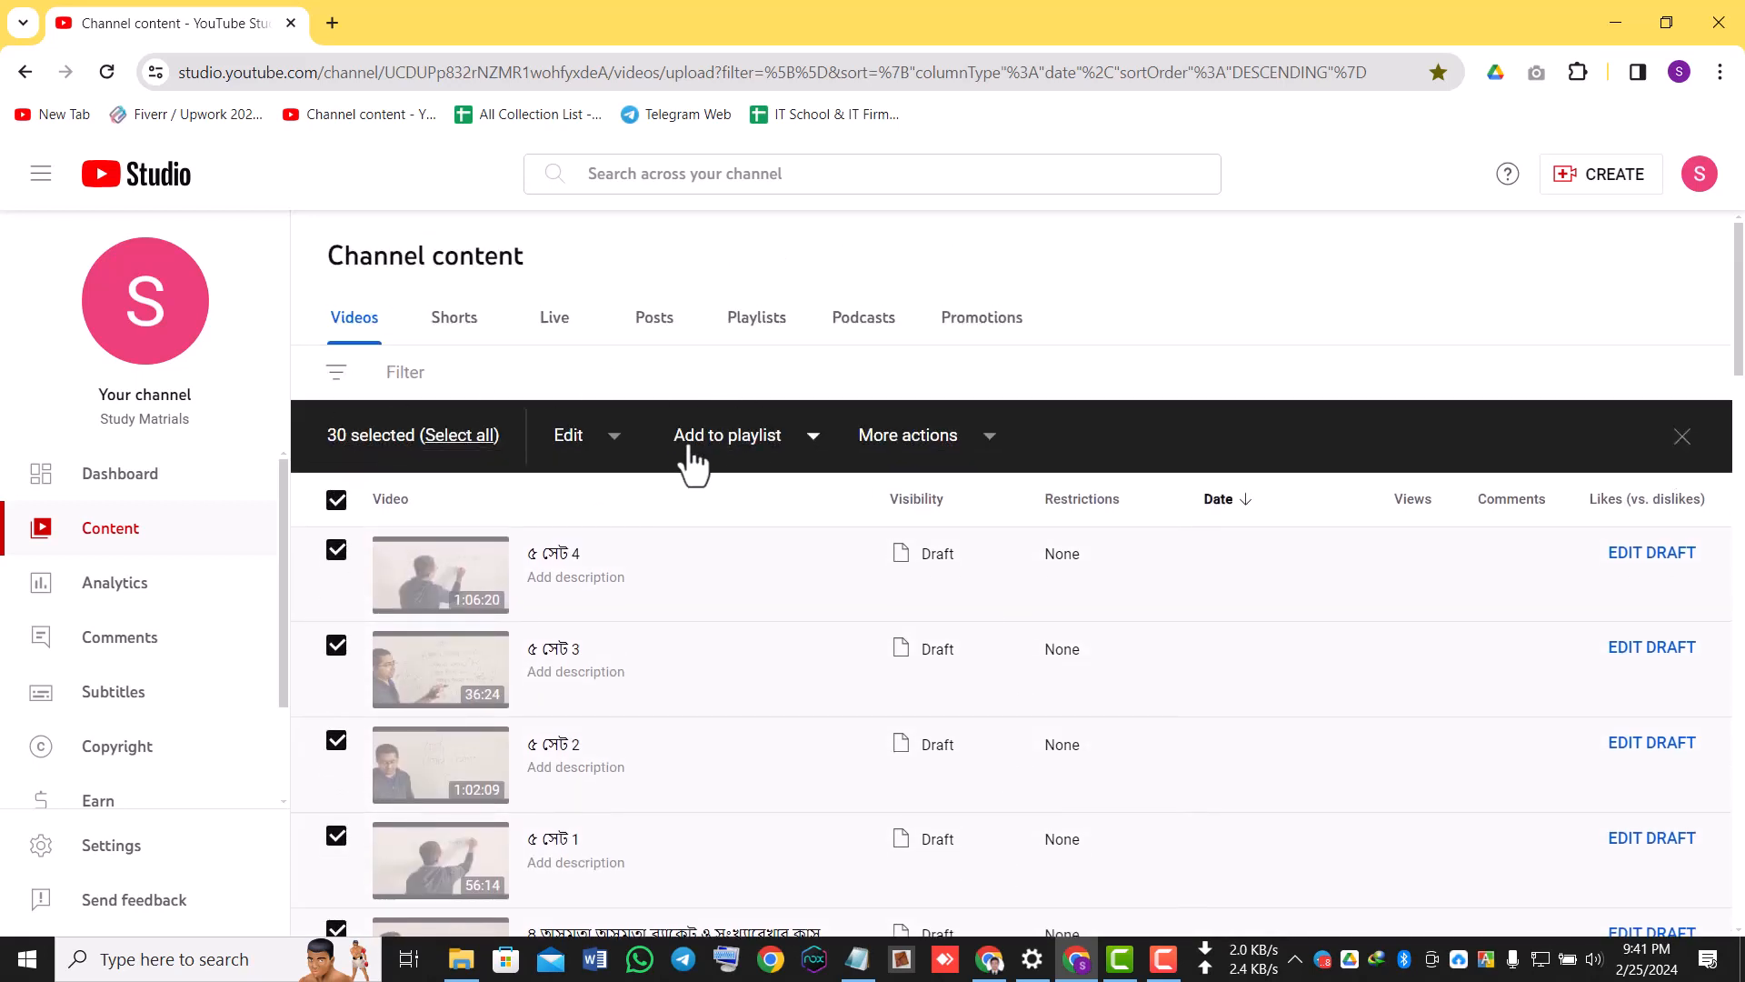
click(765, 444)
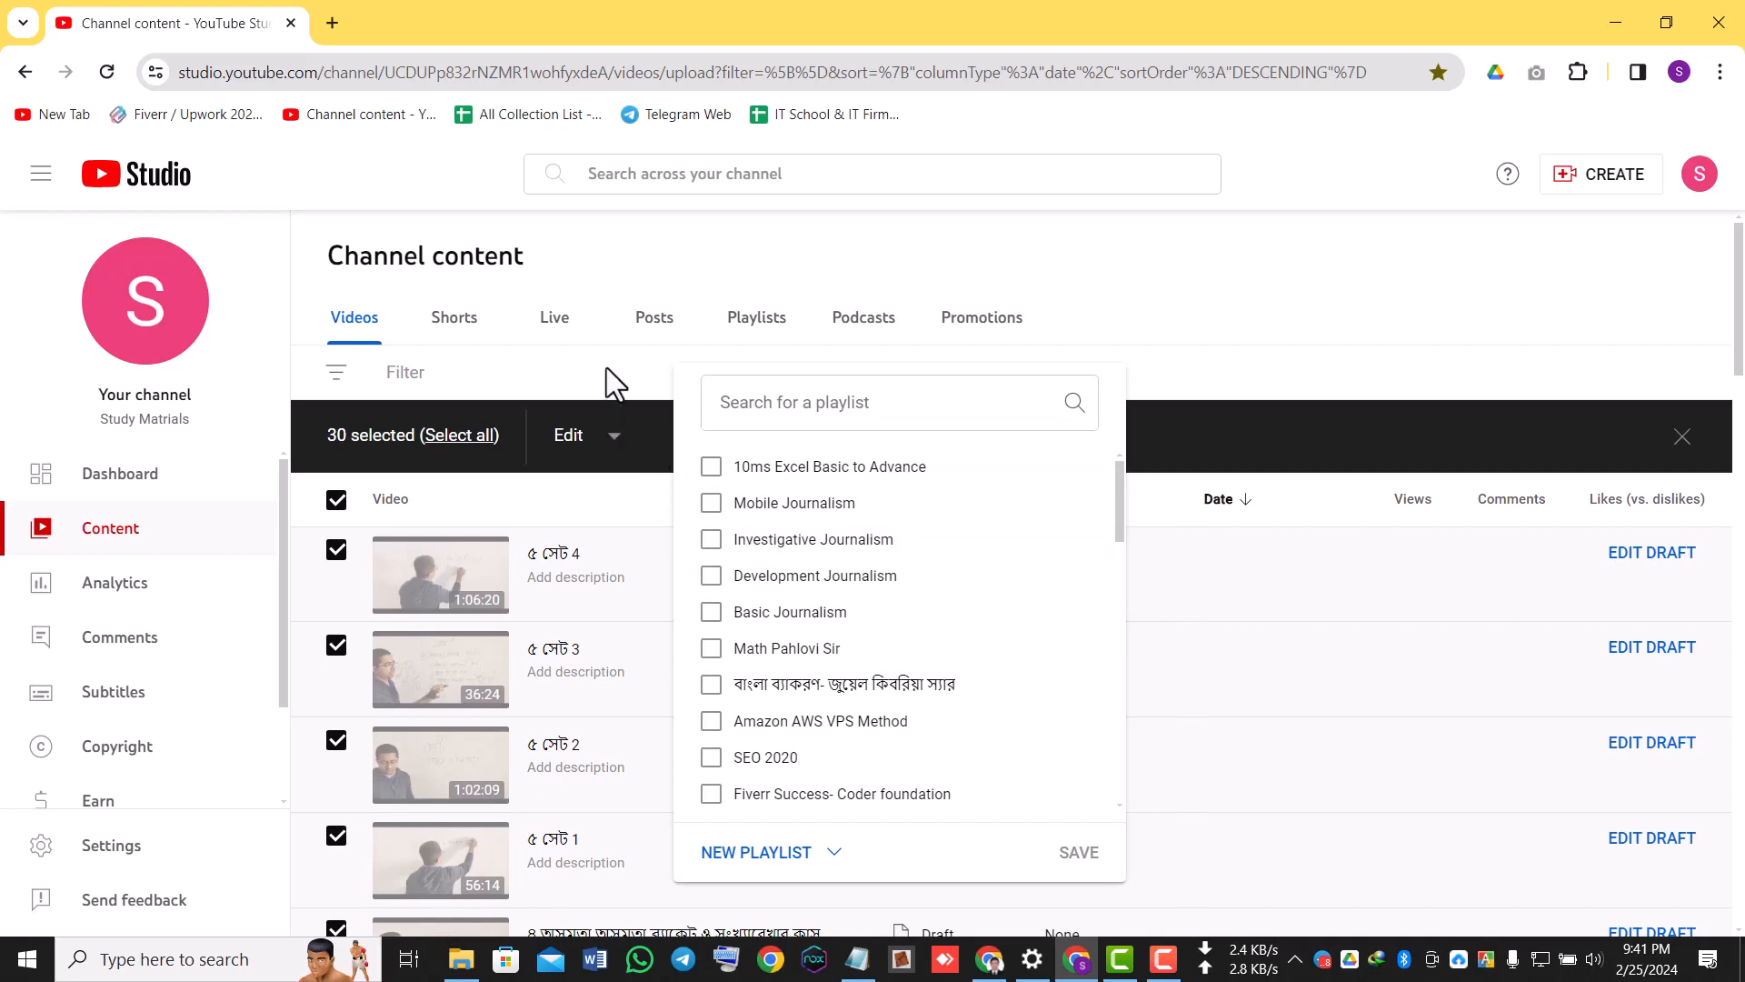
click(596, 434)
click(600, 437)
click(488, 544)
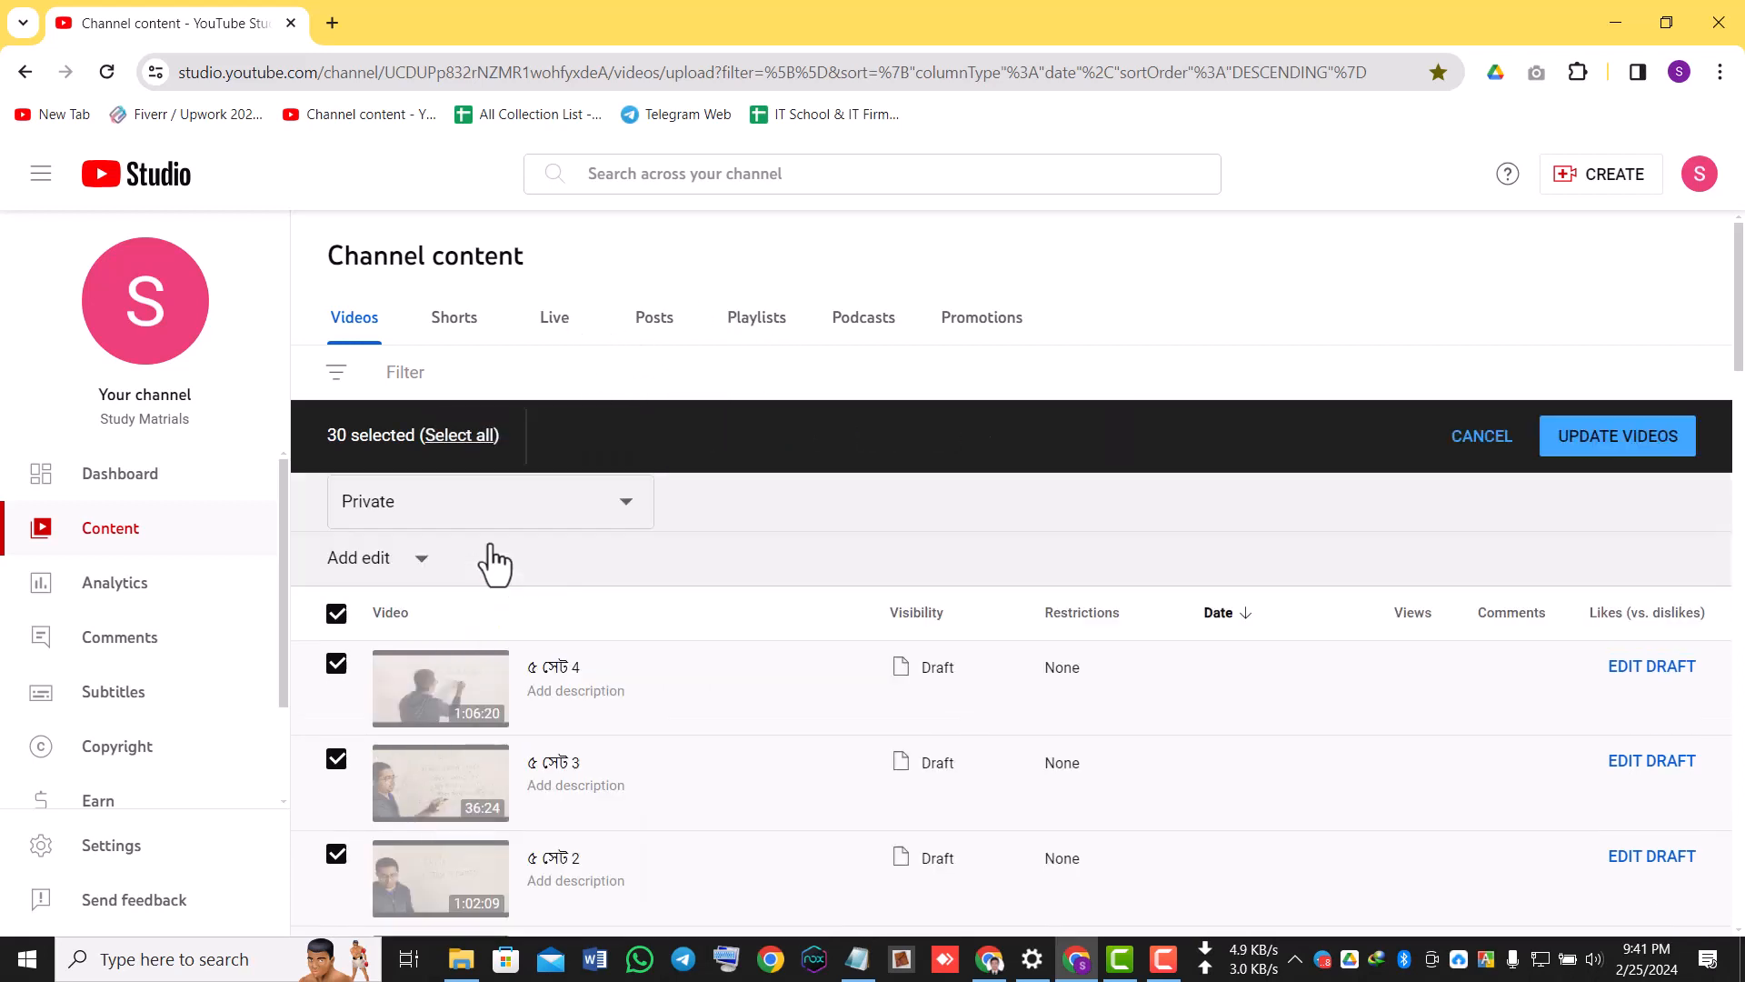
click(494, 559)
click(426, 636)
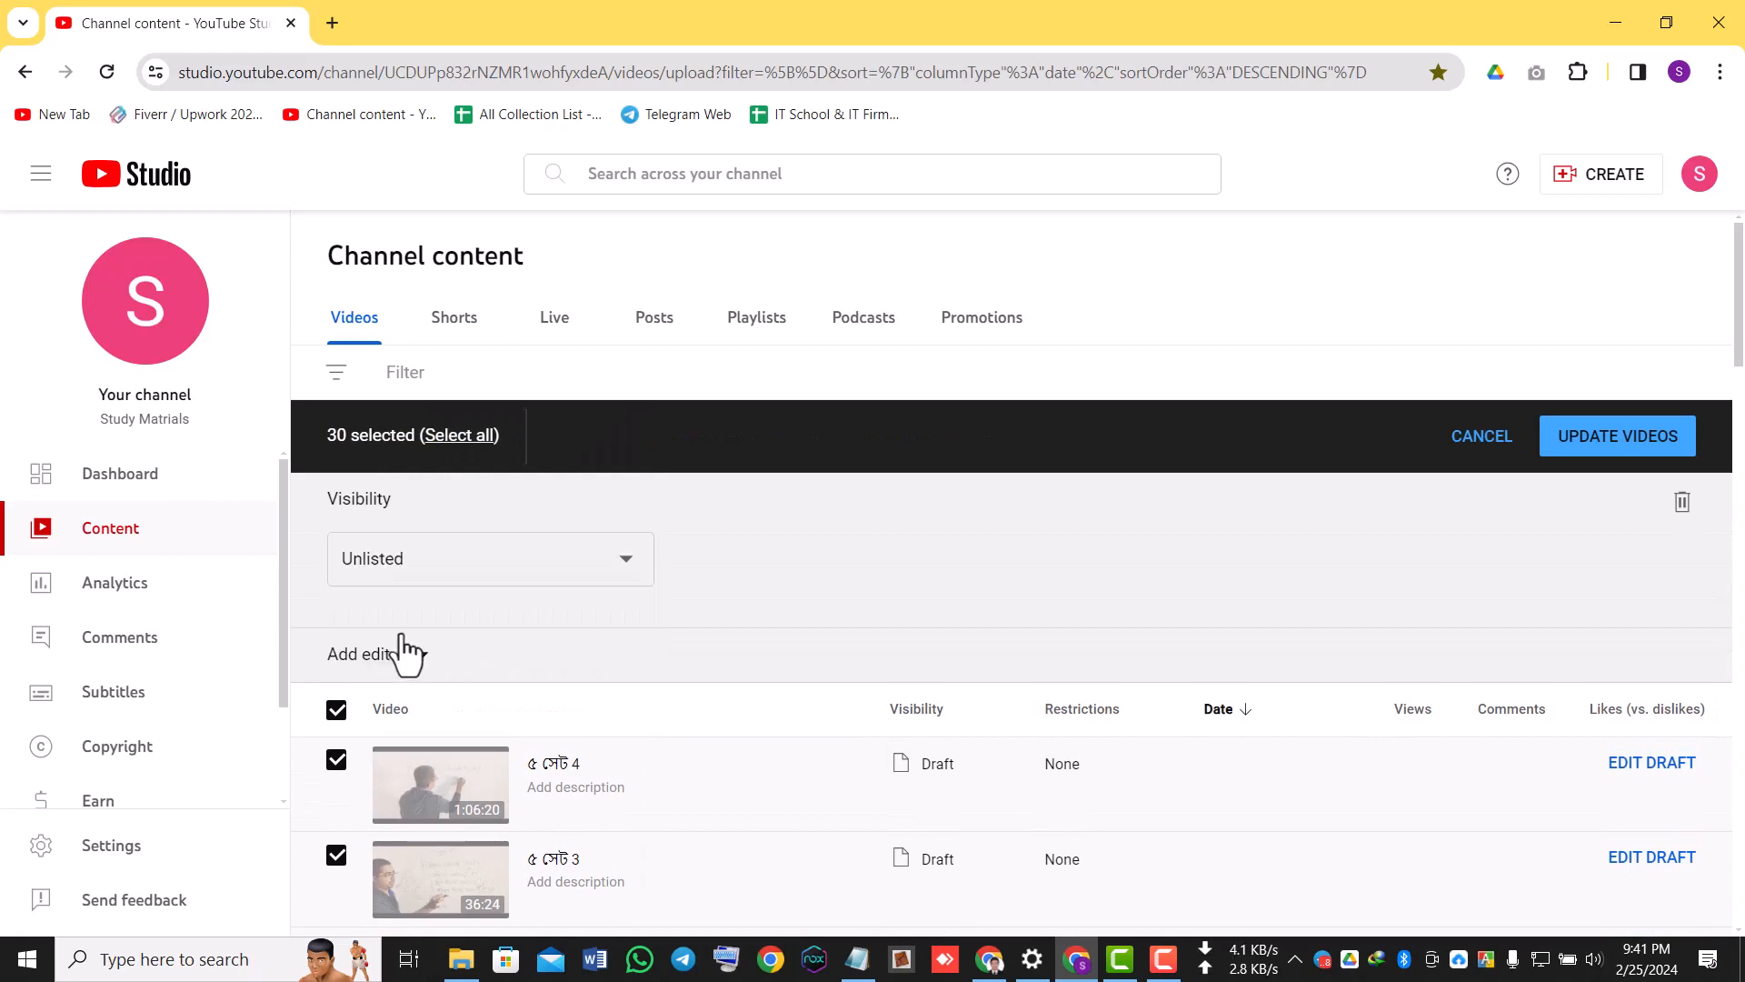
Try to apply the bulk visibility update to the selected videos, acknowledging the implications of the action.
click(1614, 451)
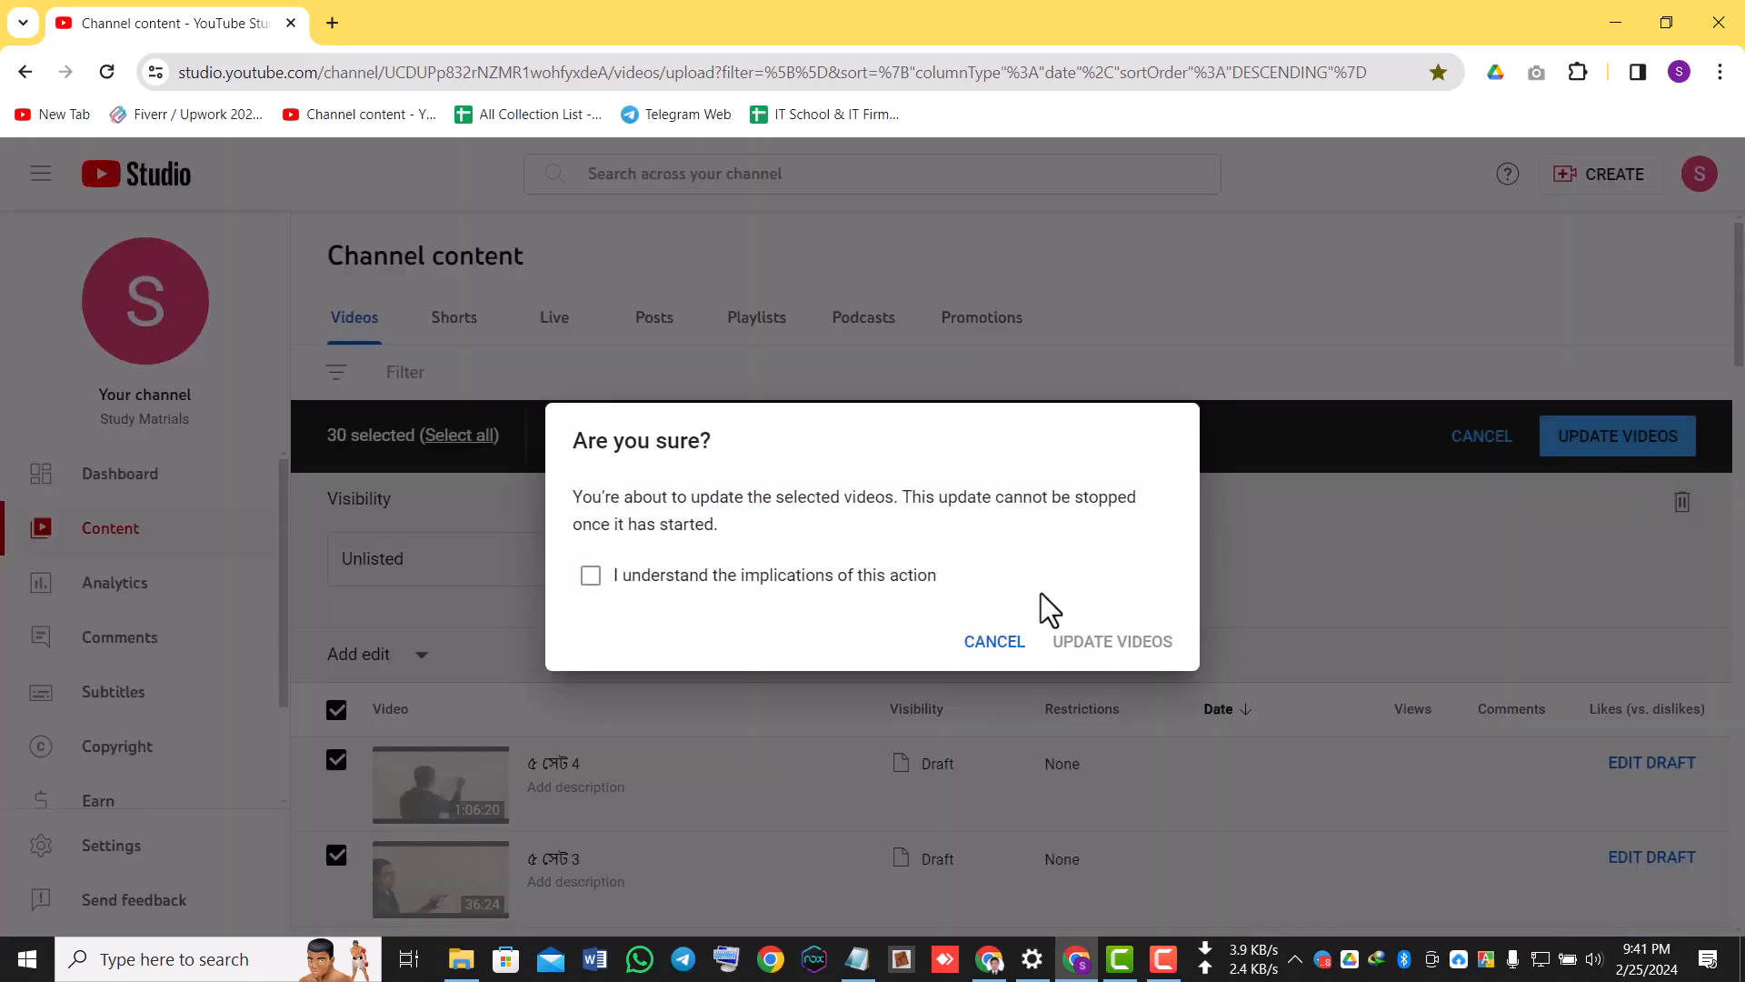
click(591, 575)
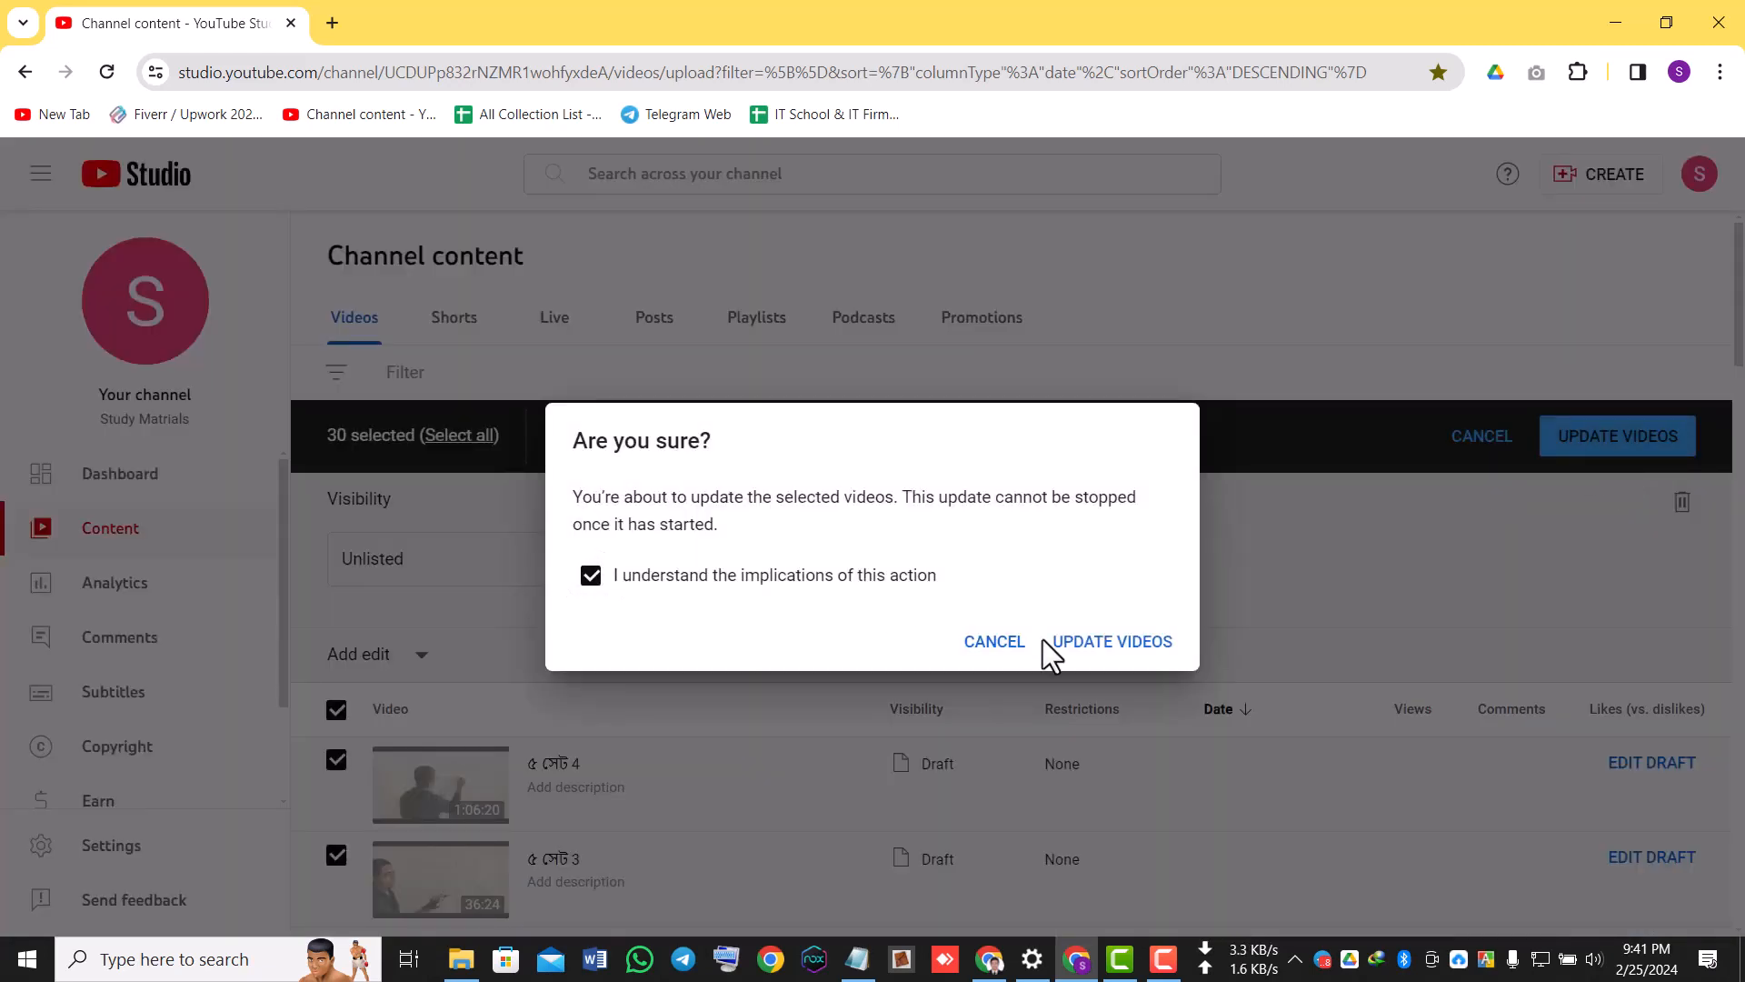
click(1118, 642)
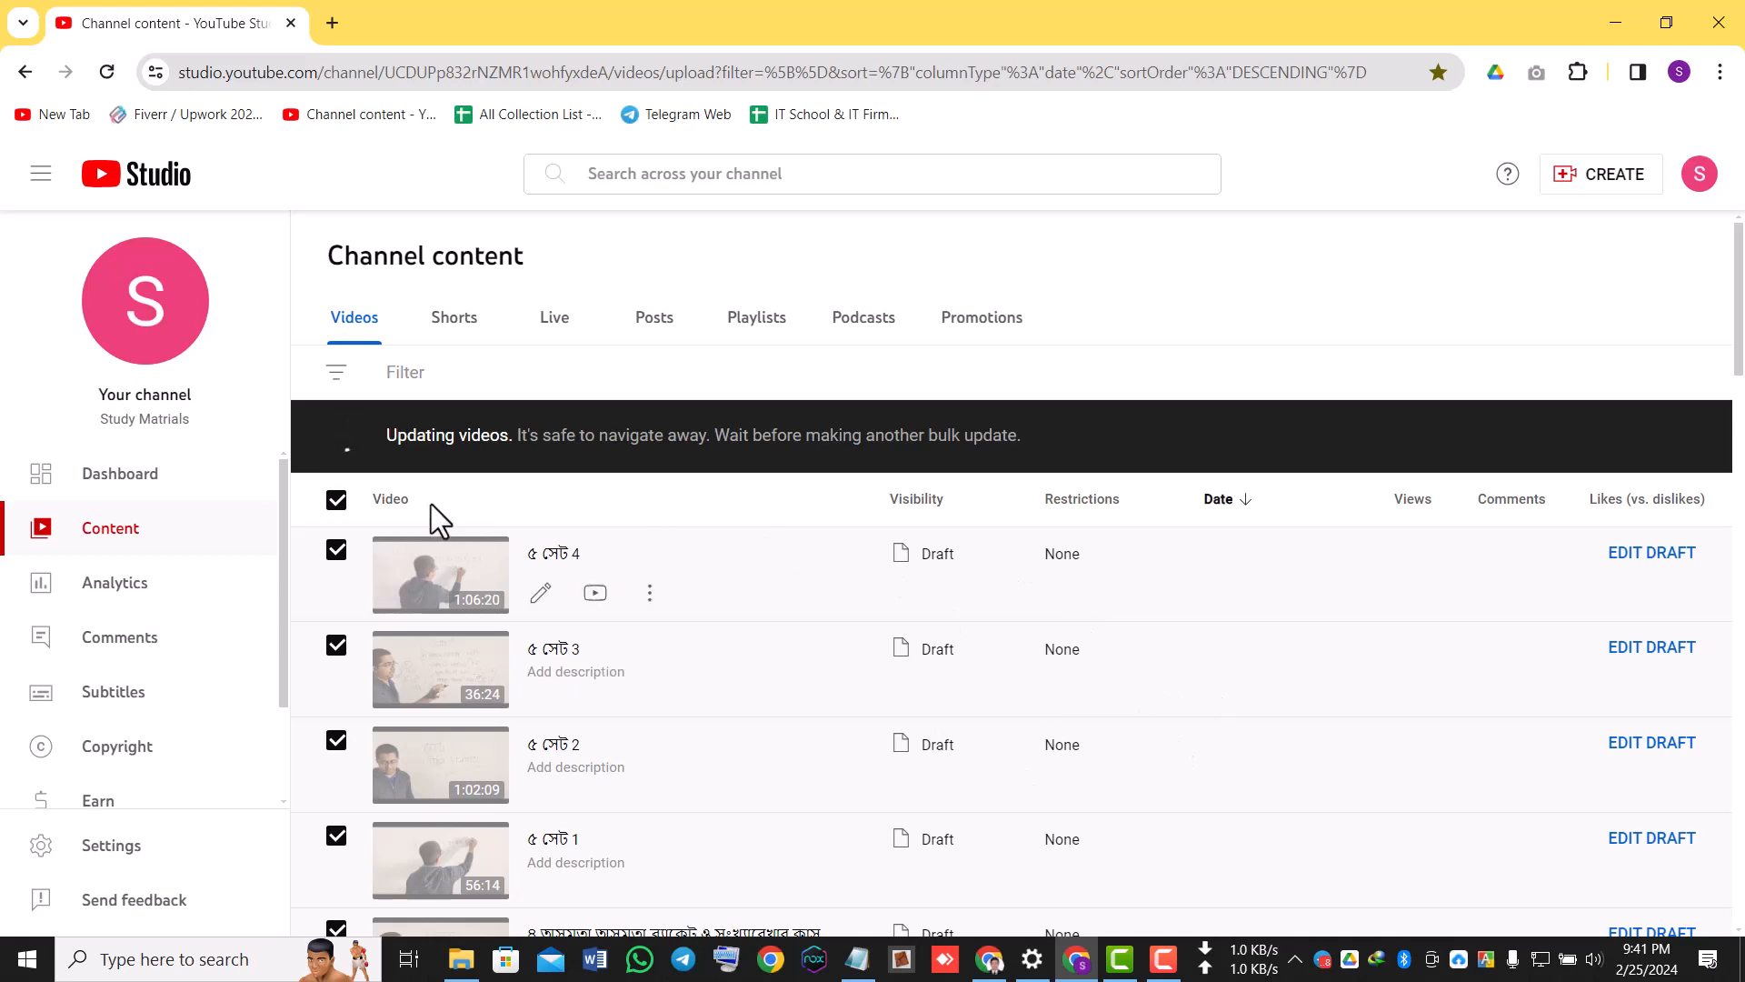
Examine the visibility status of the selected videos throughout the list during and after the bulk update.
scroll(450, 636, down, 5)
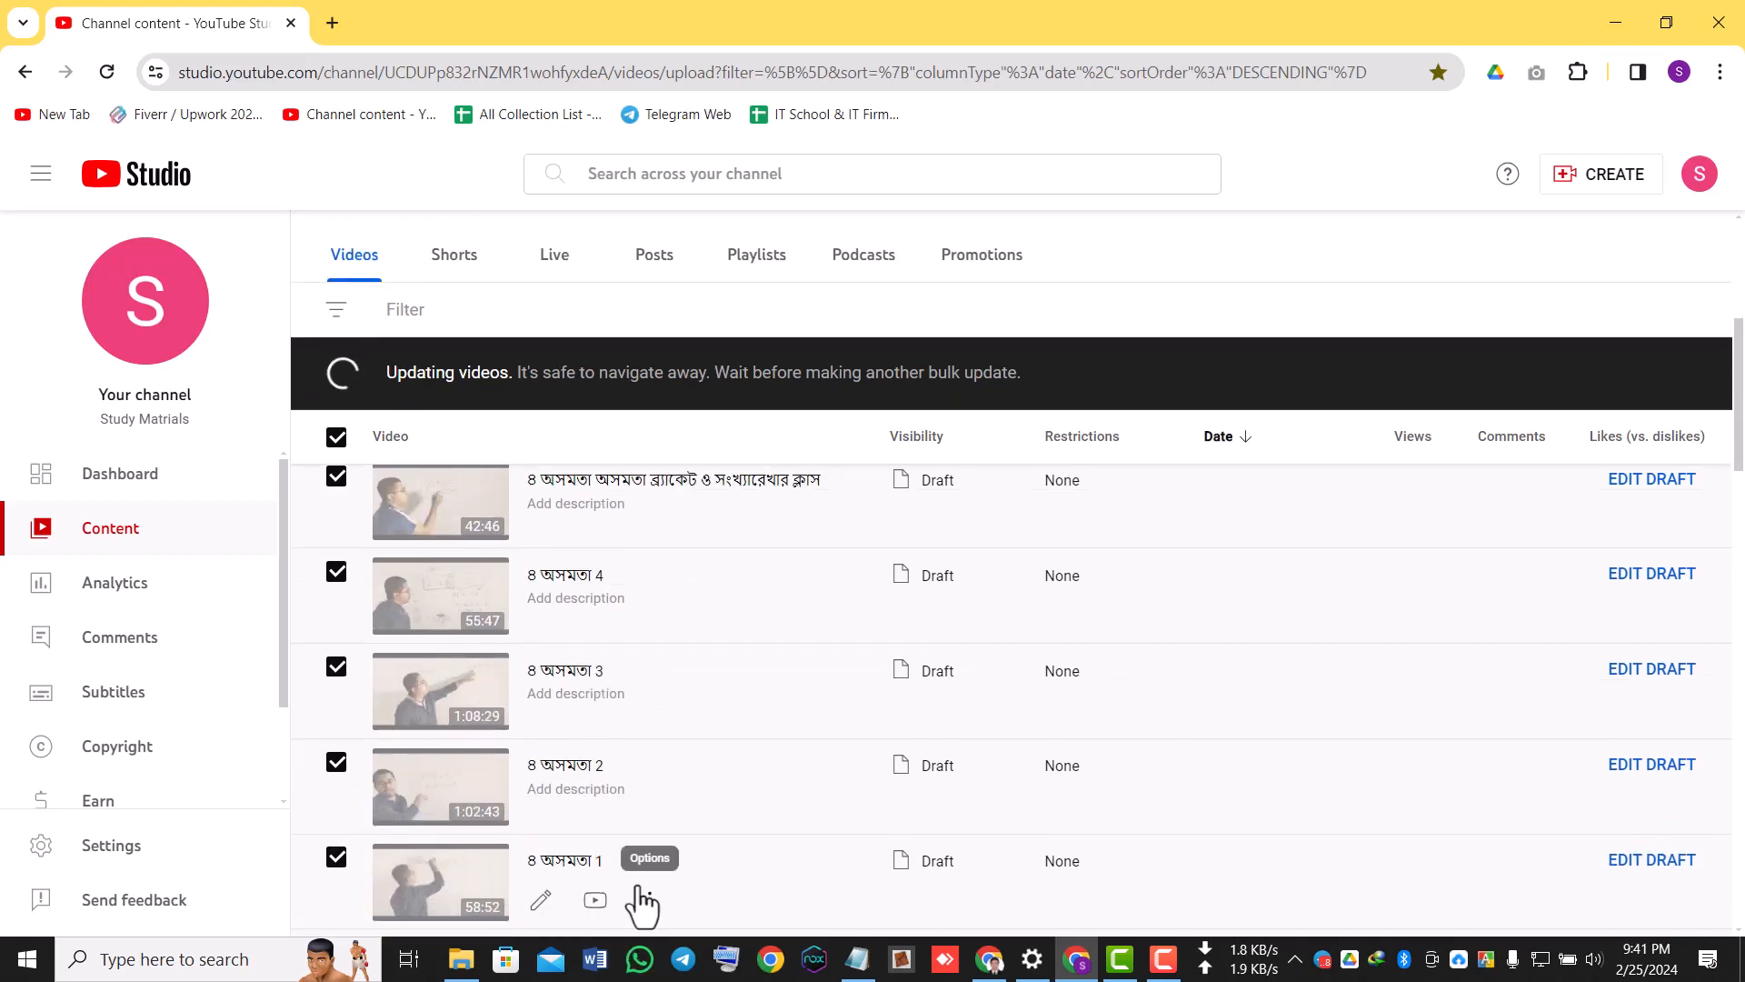
scroll(638, 893, up, 5)
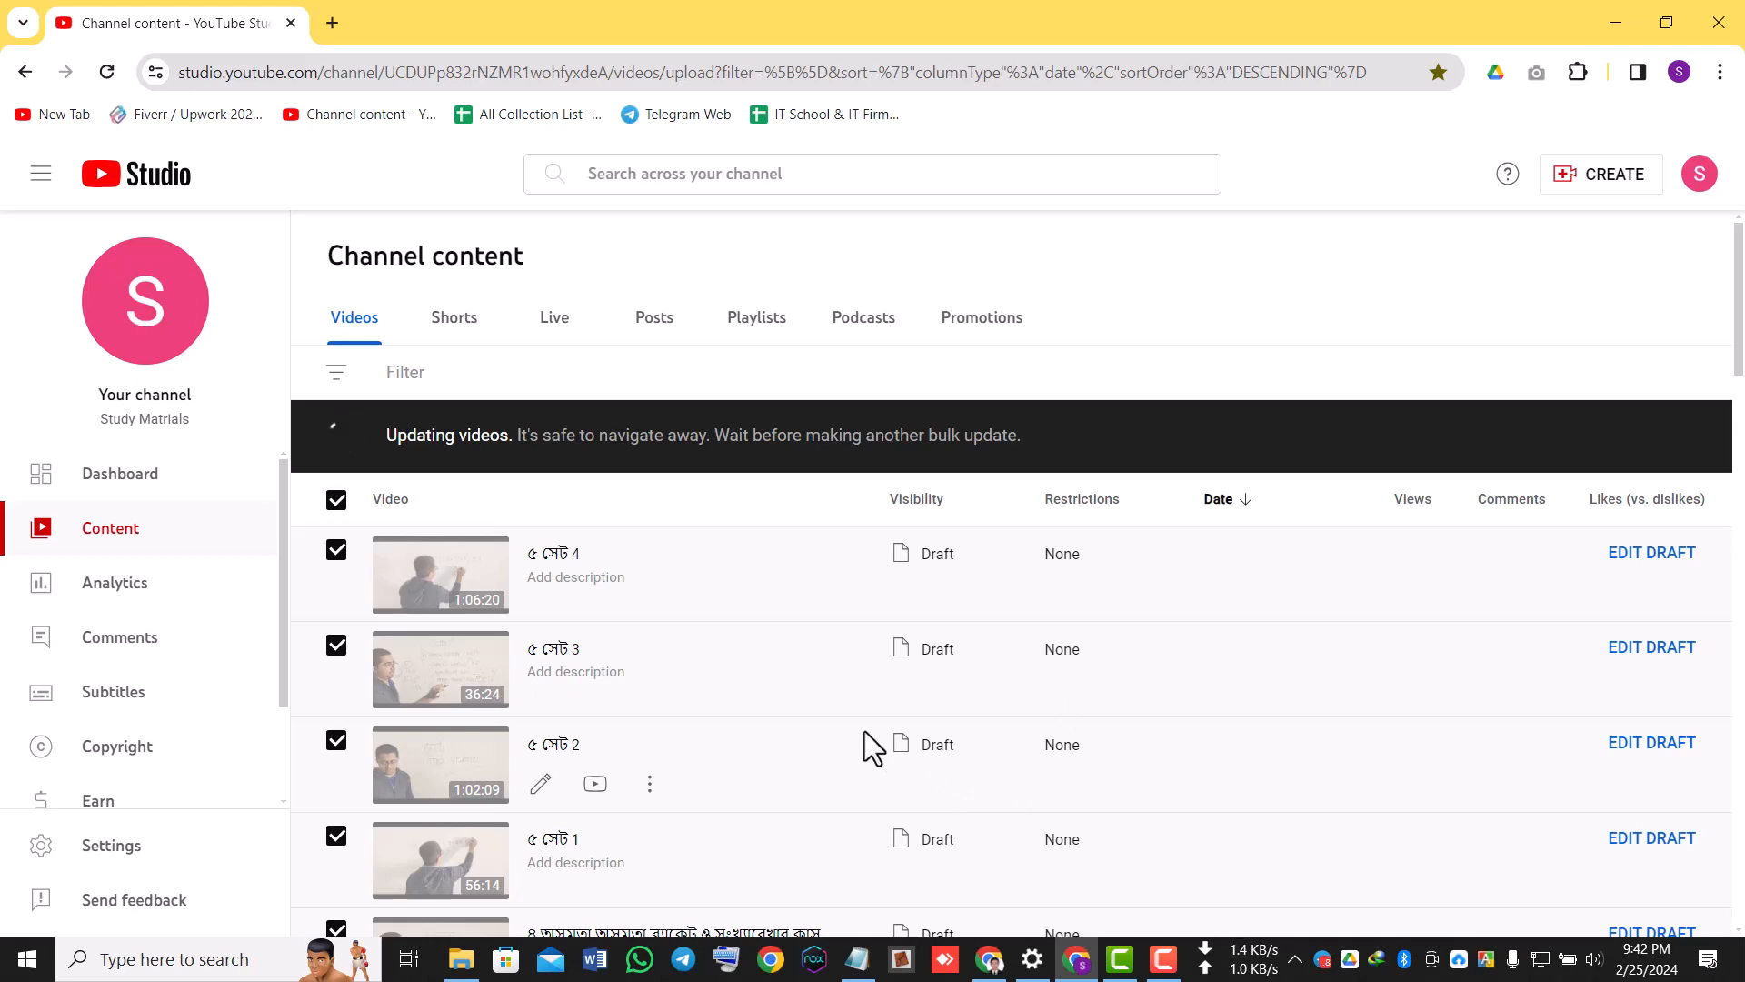
scroll(1120, 778, down, 1)
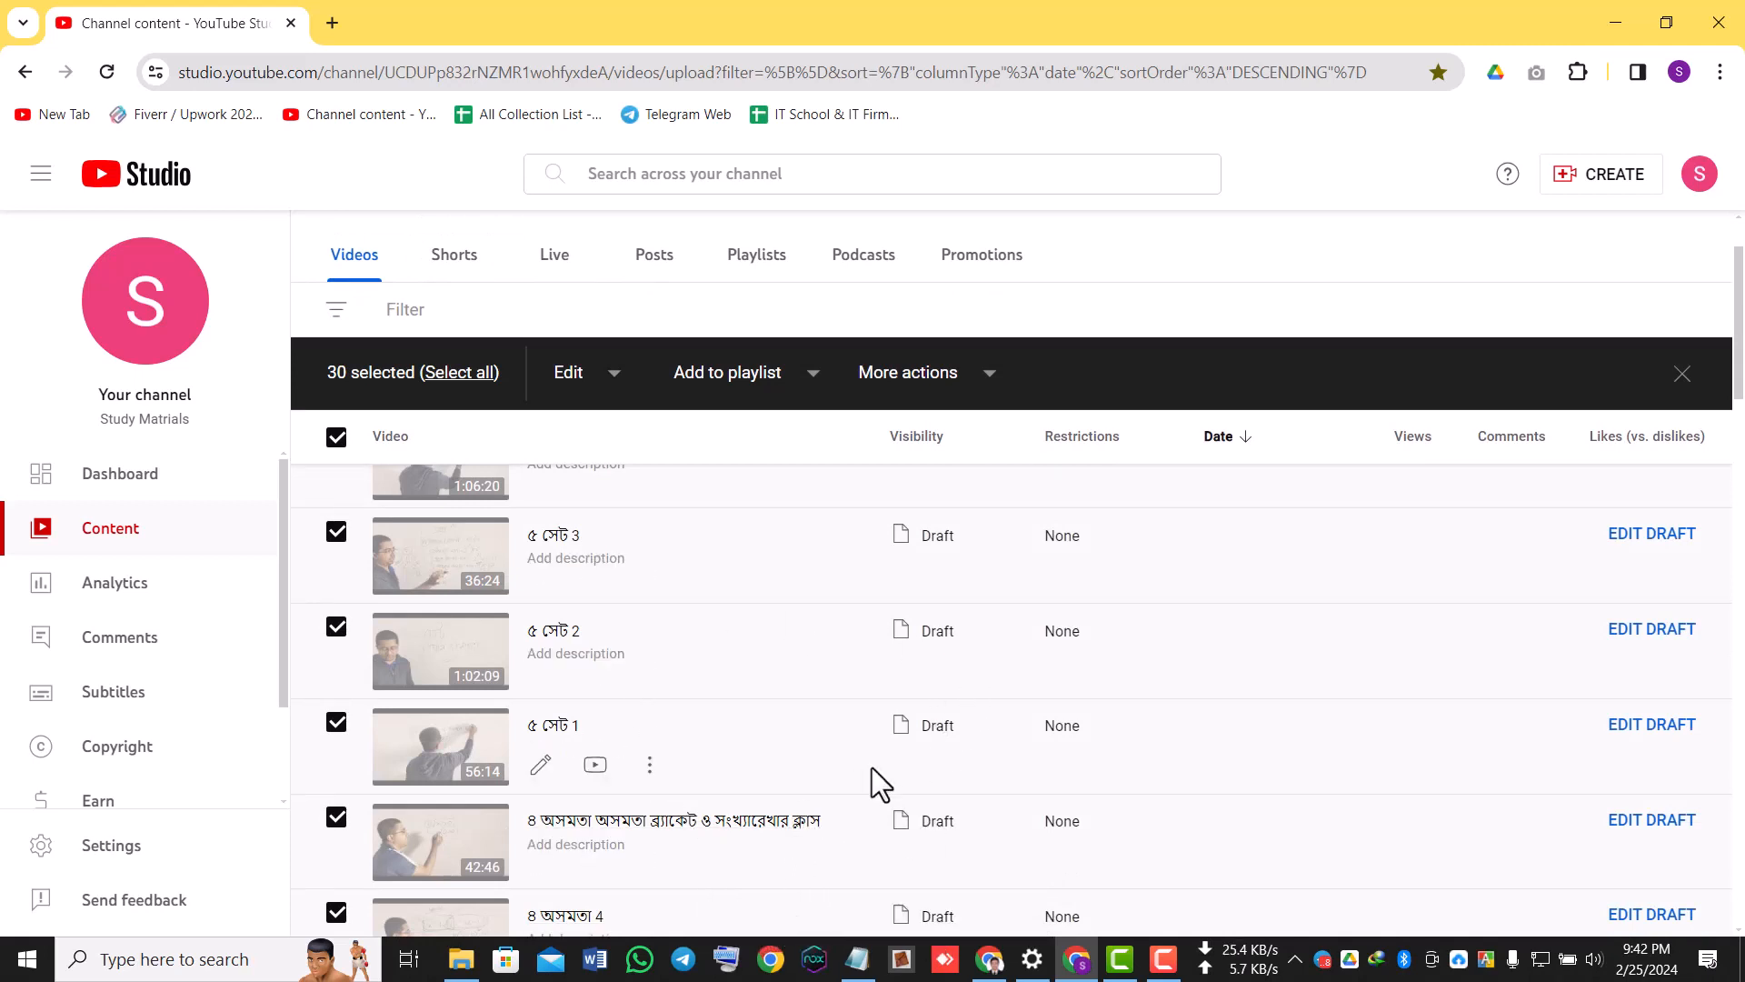
scroll(871, 767, up, 2)
scroll(1098, 640, down, 6)
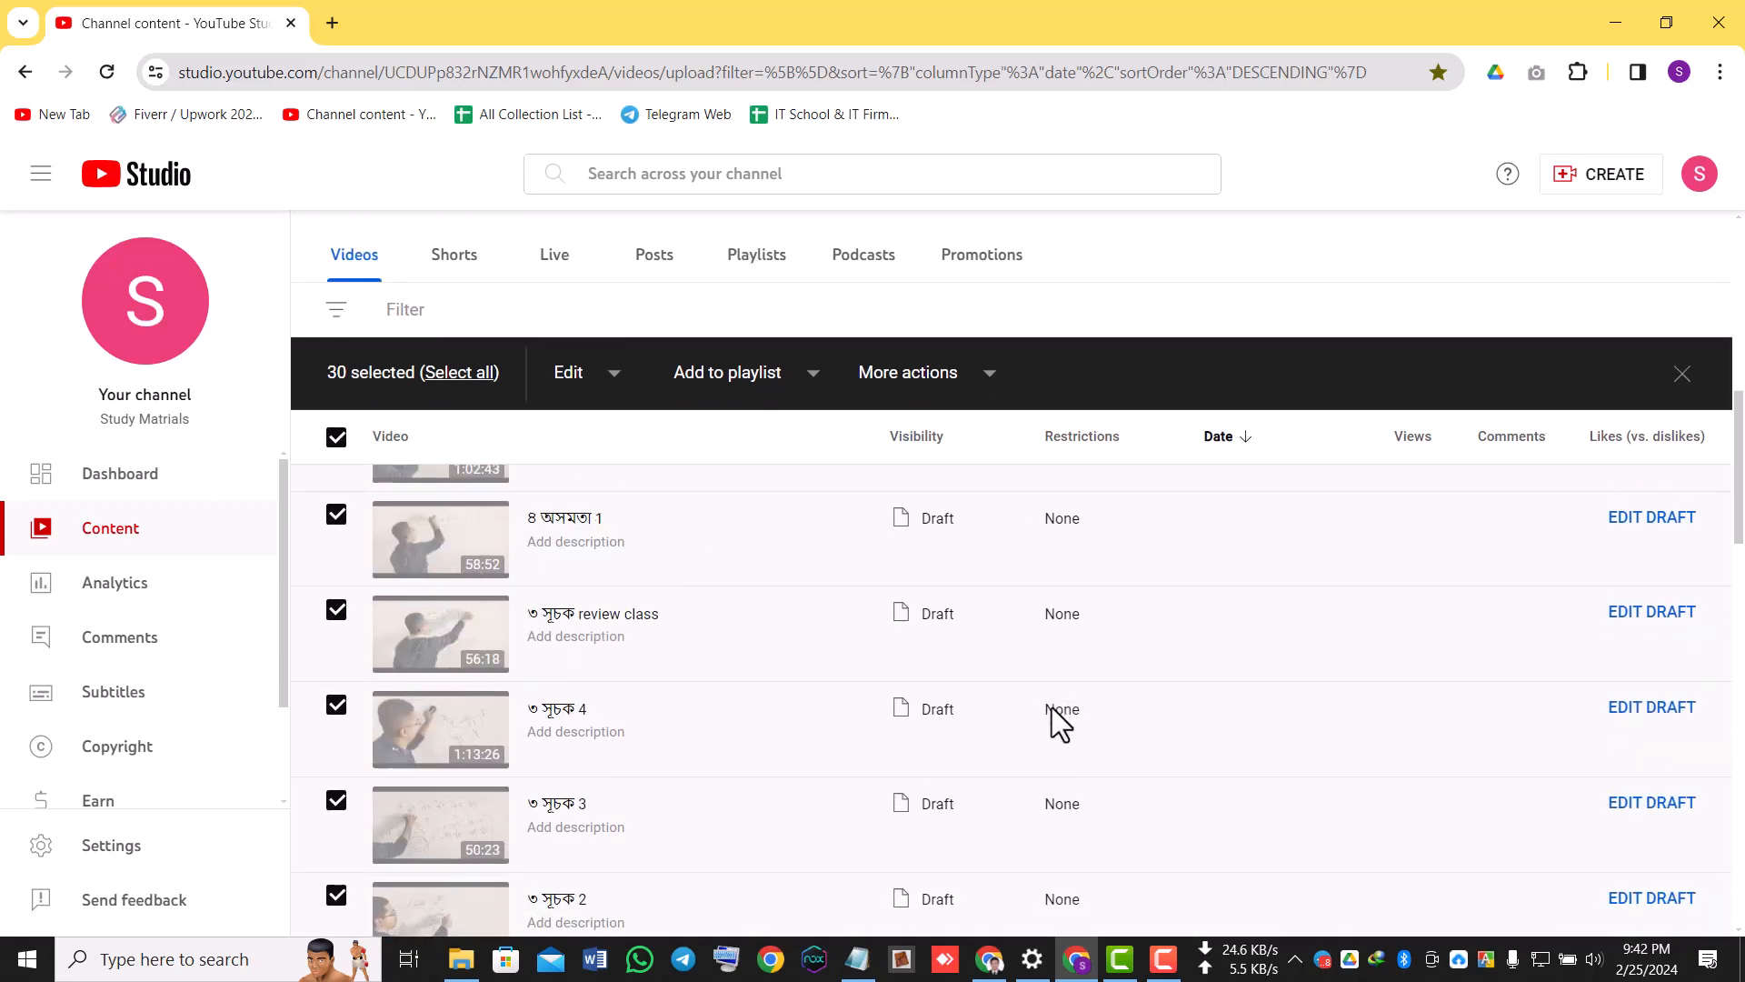
scroll(1054, 714, down, 15)
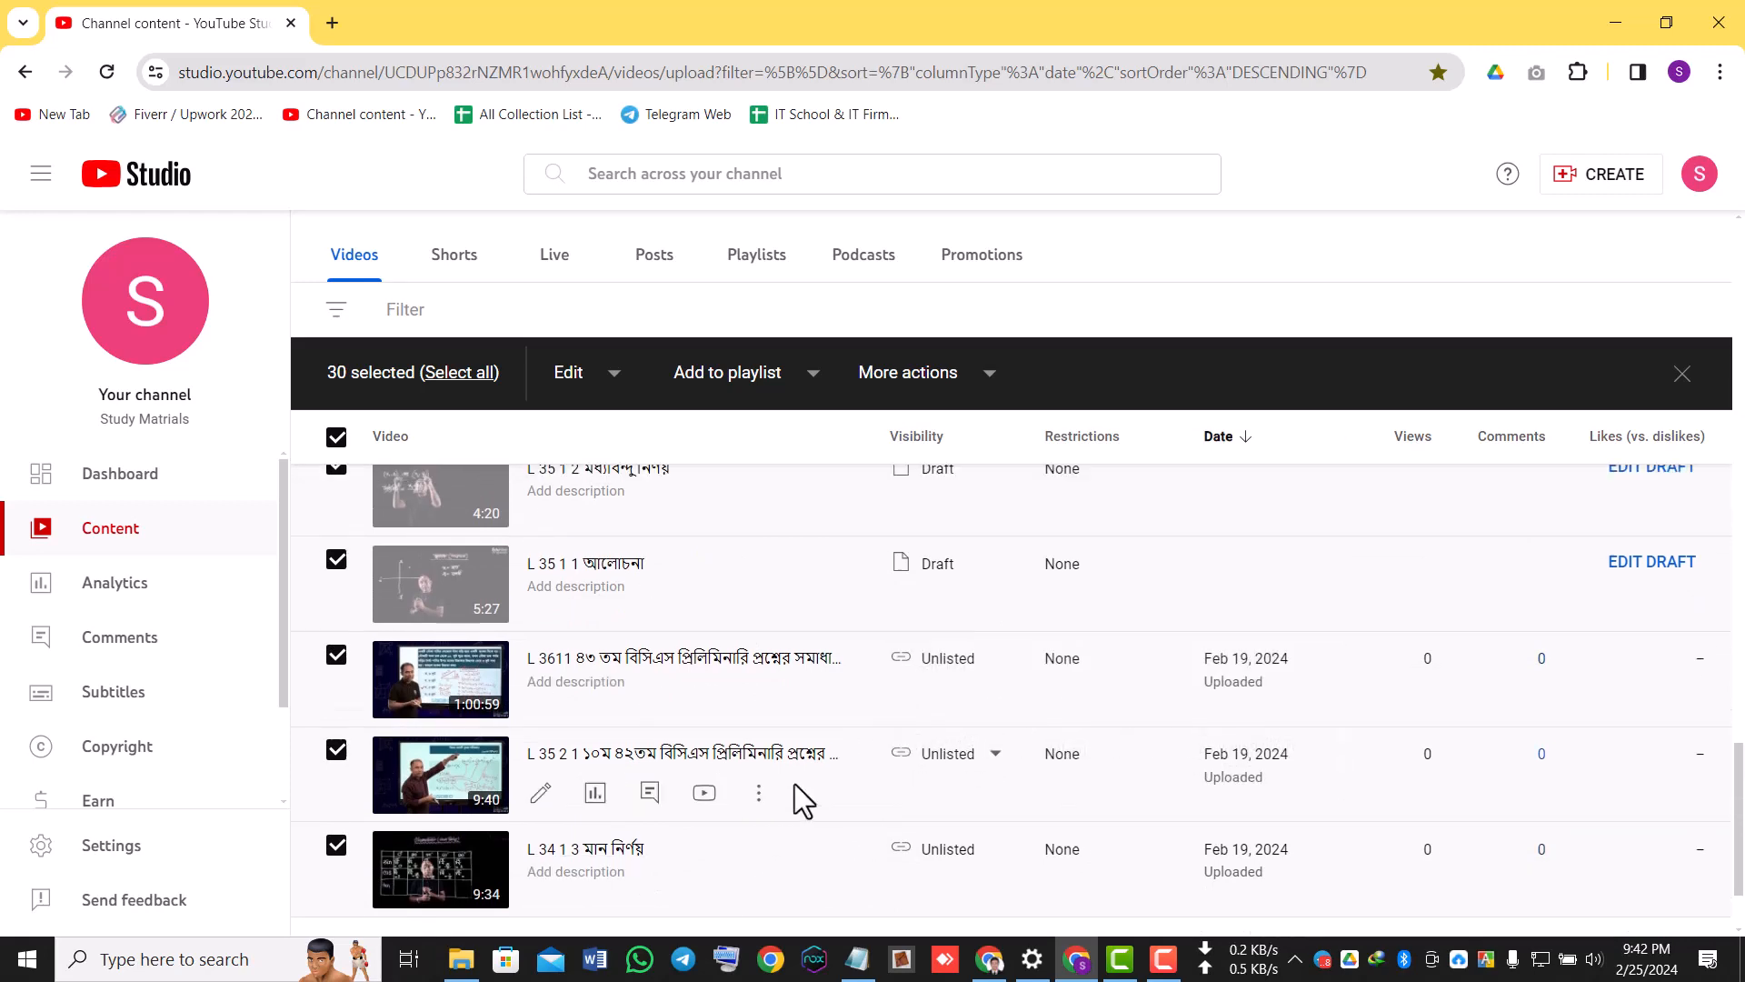
scroll(816, 738, up, 15)
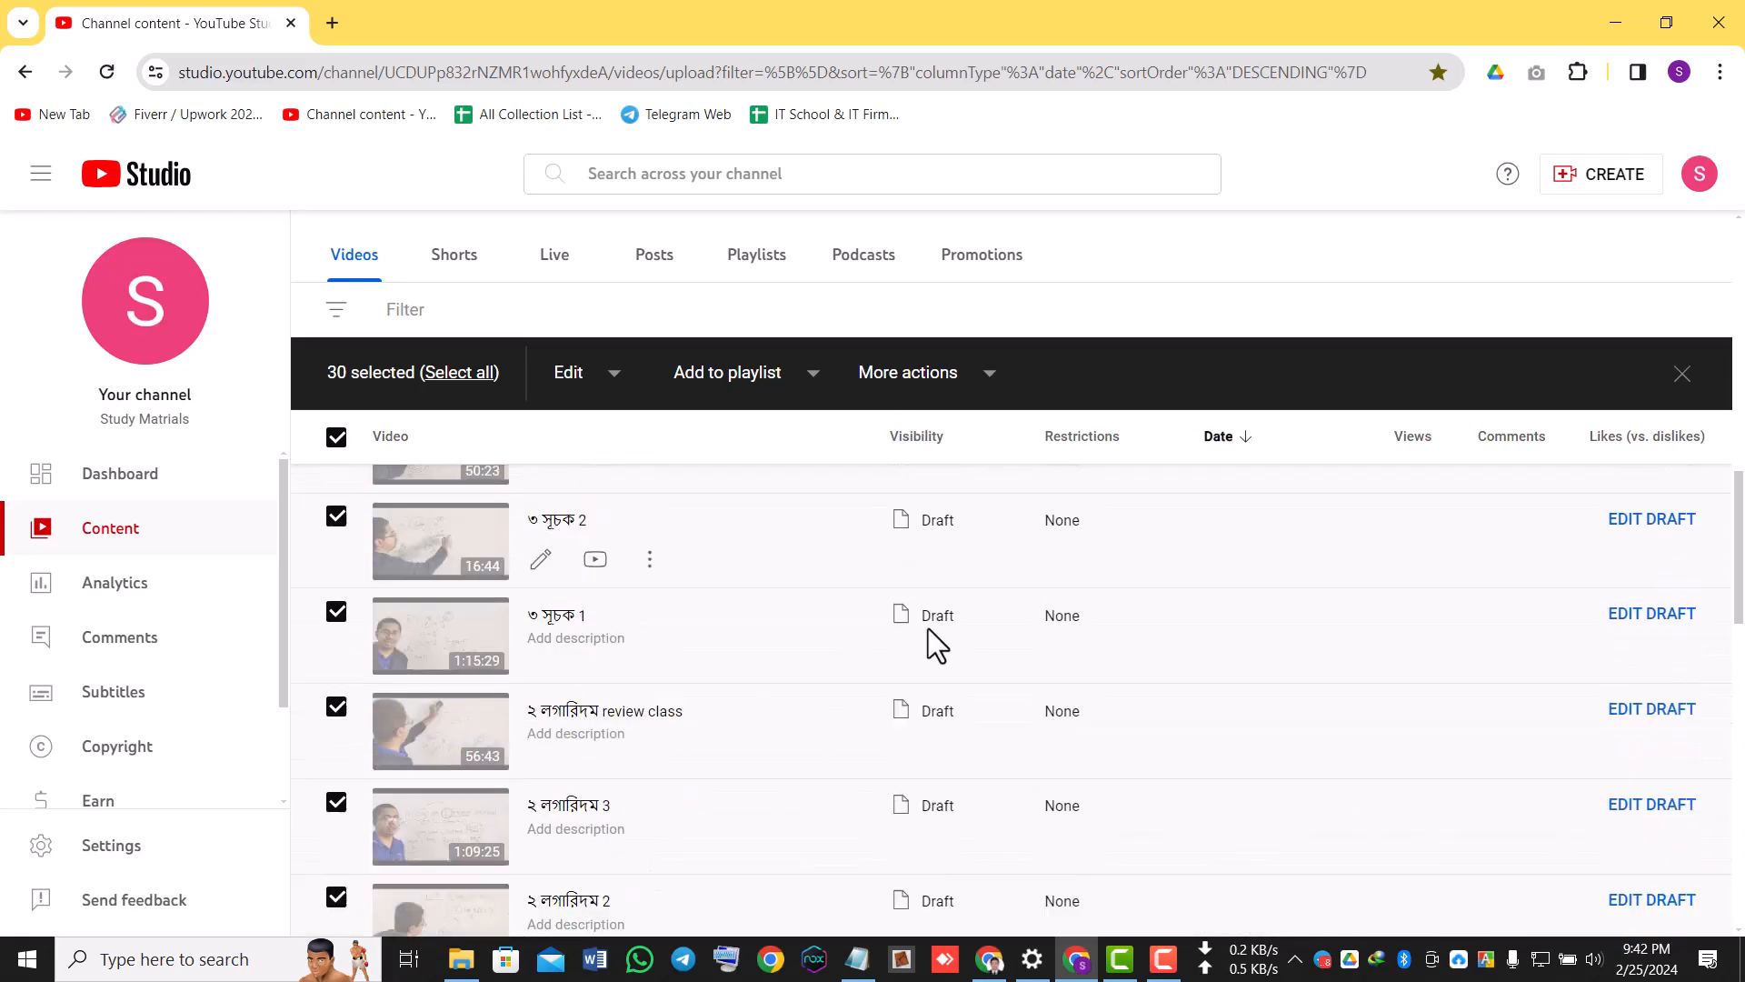
scroll(936, 644, up, 10)
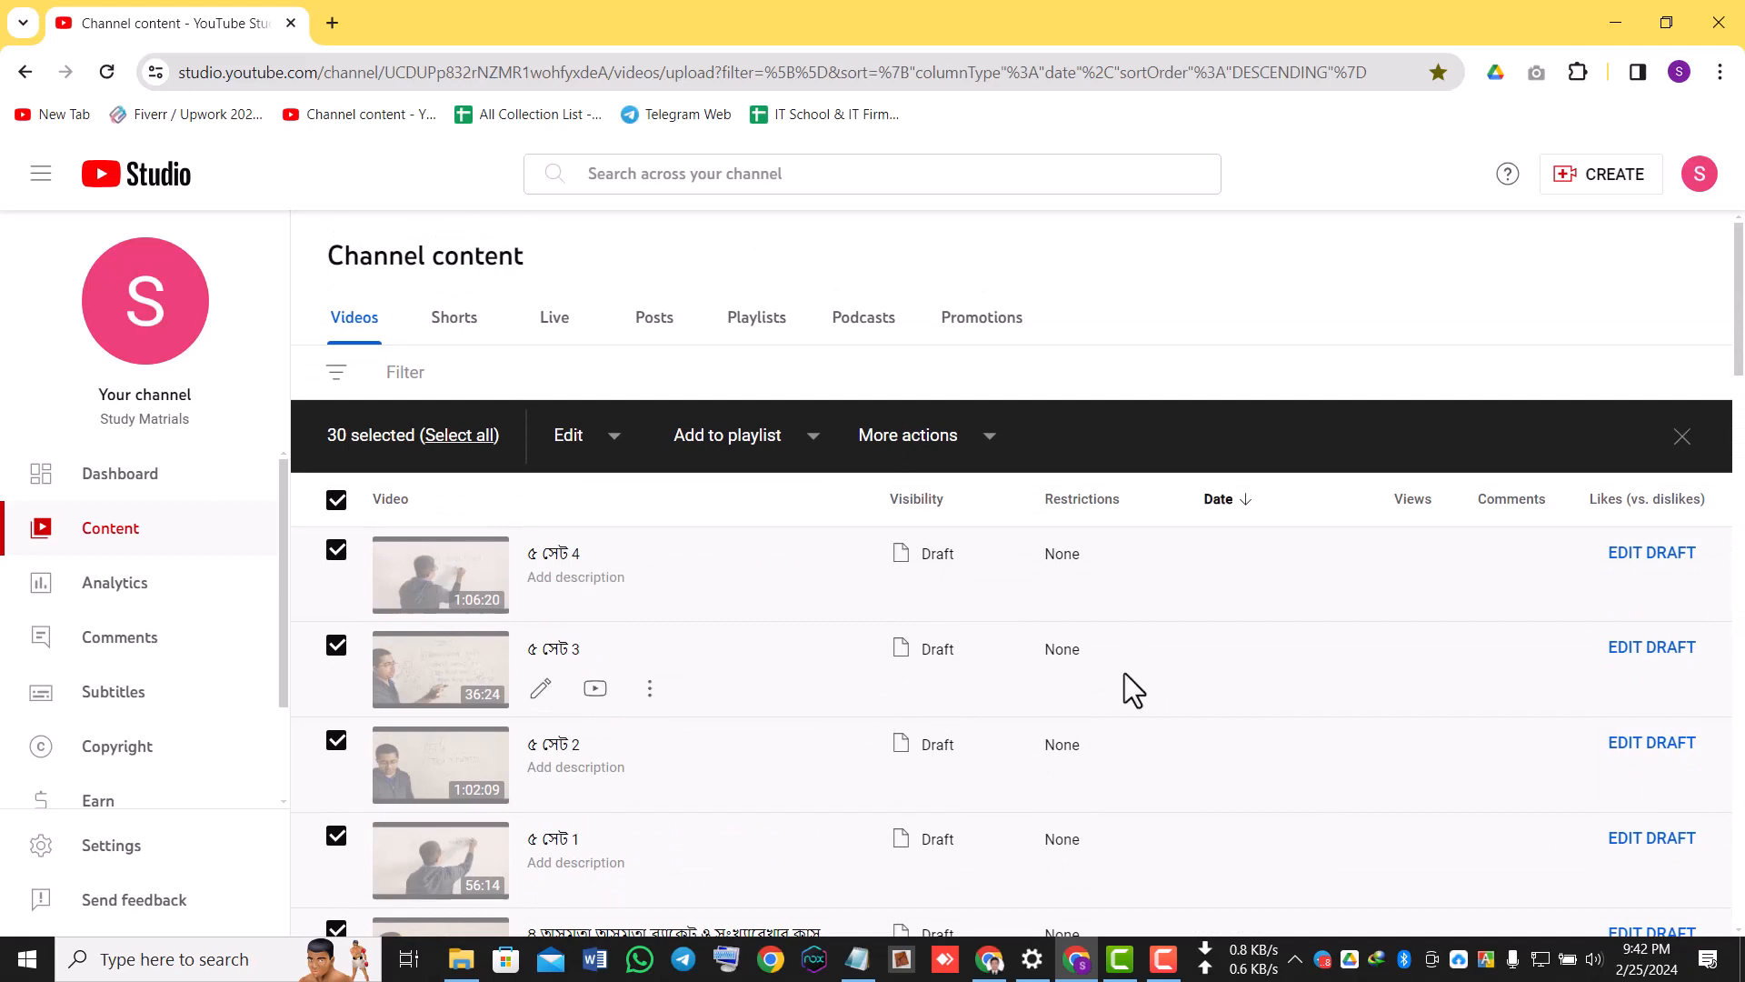
Publish the draft video "৫ সেট 4" as Unlisted through its draft editor and dismiss the sharing dialog.
click(1630, 563)
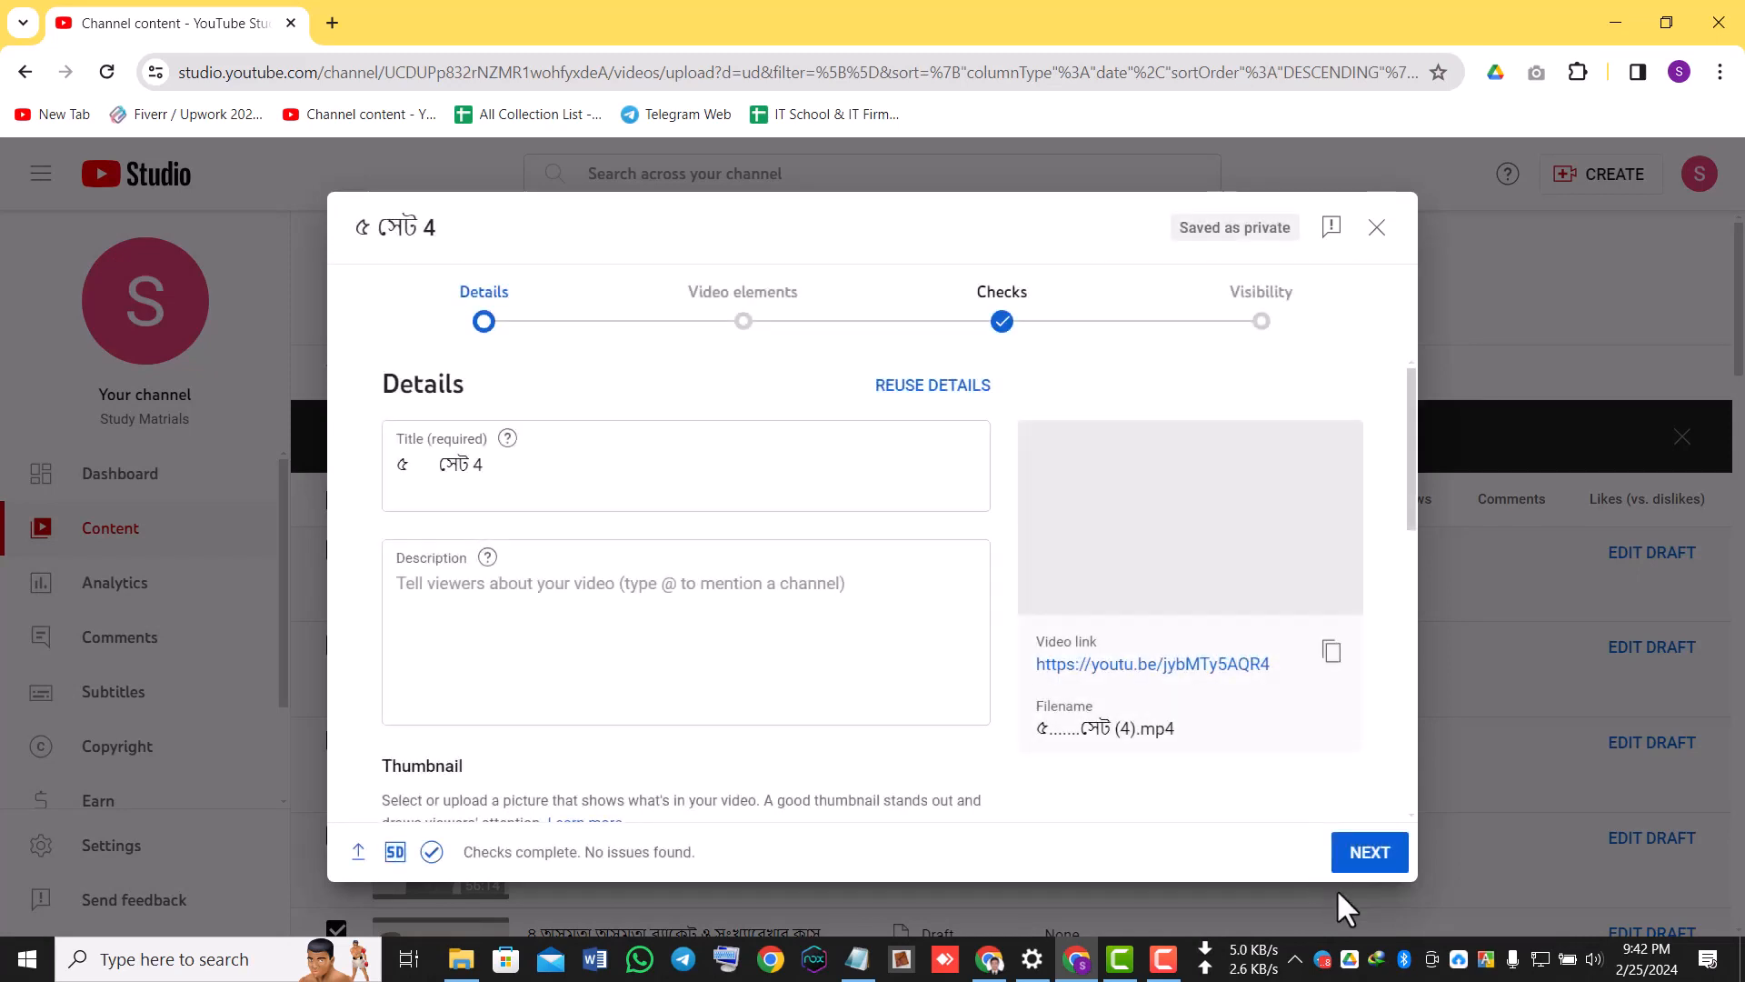
click(1372, 862)
click(1372, 861)
click(1373, 862)
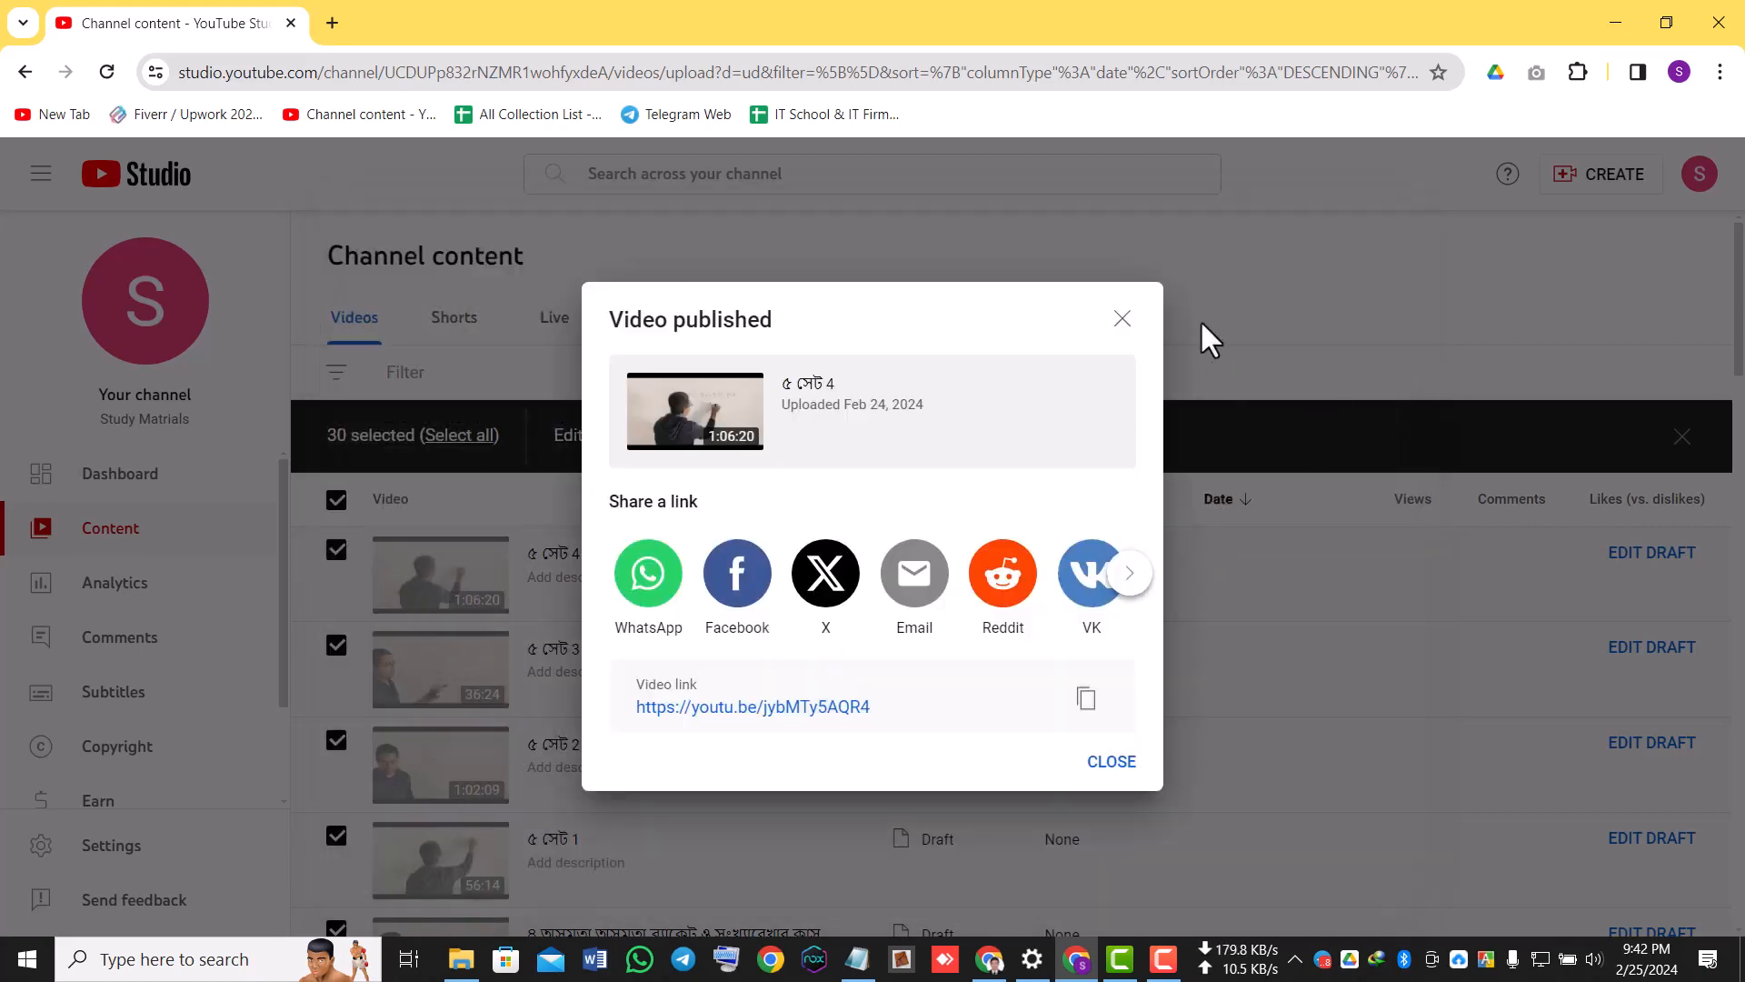
click(1123, 318)
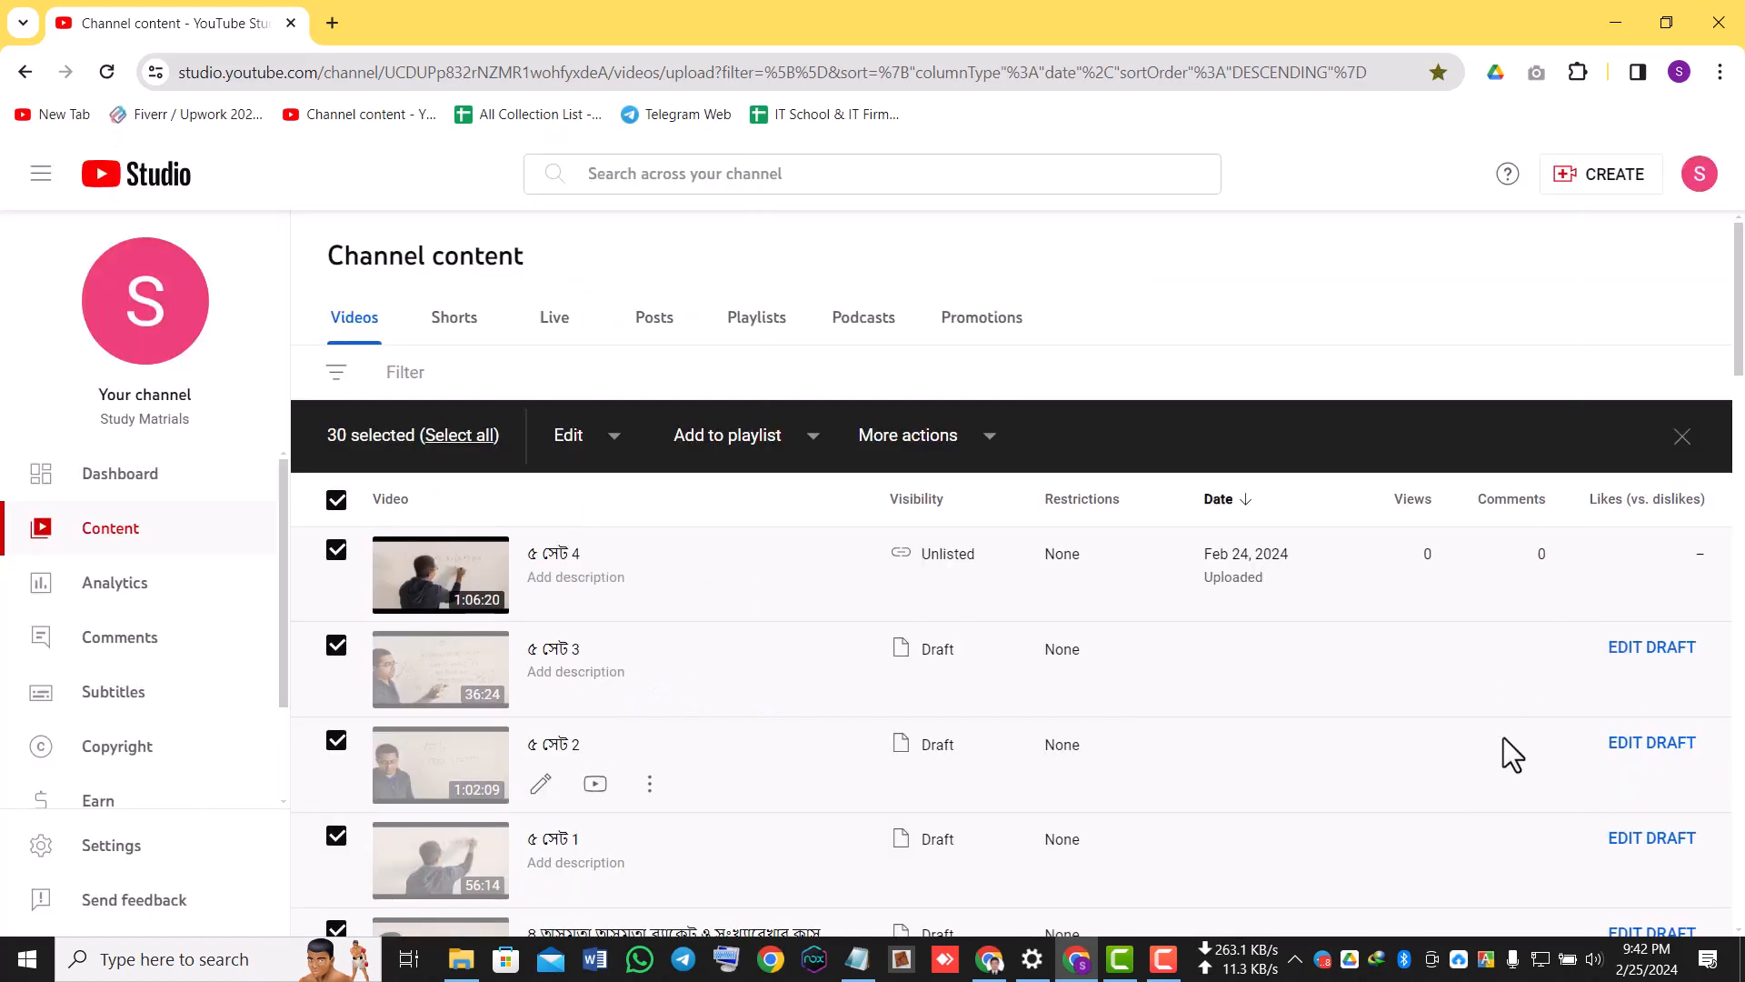
Set the video list to 50 rows per page and check the visibility statuses of the listed videos.
scroll(1504, 746, down, 20)
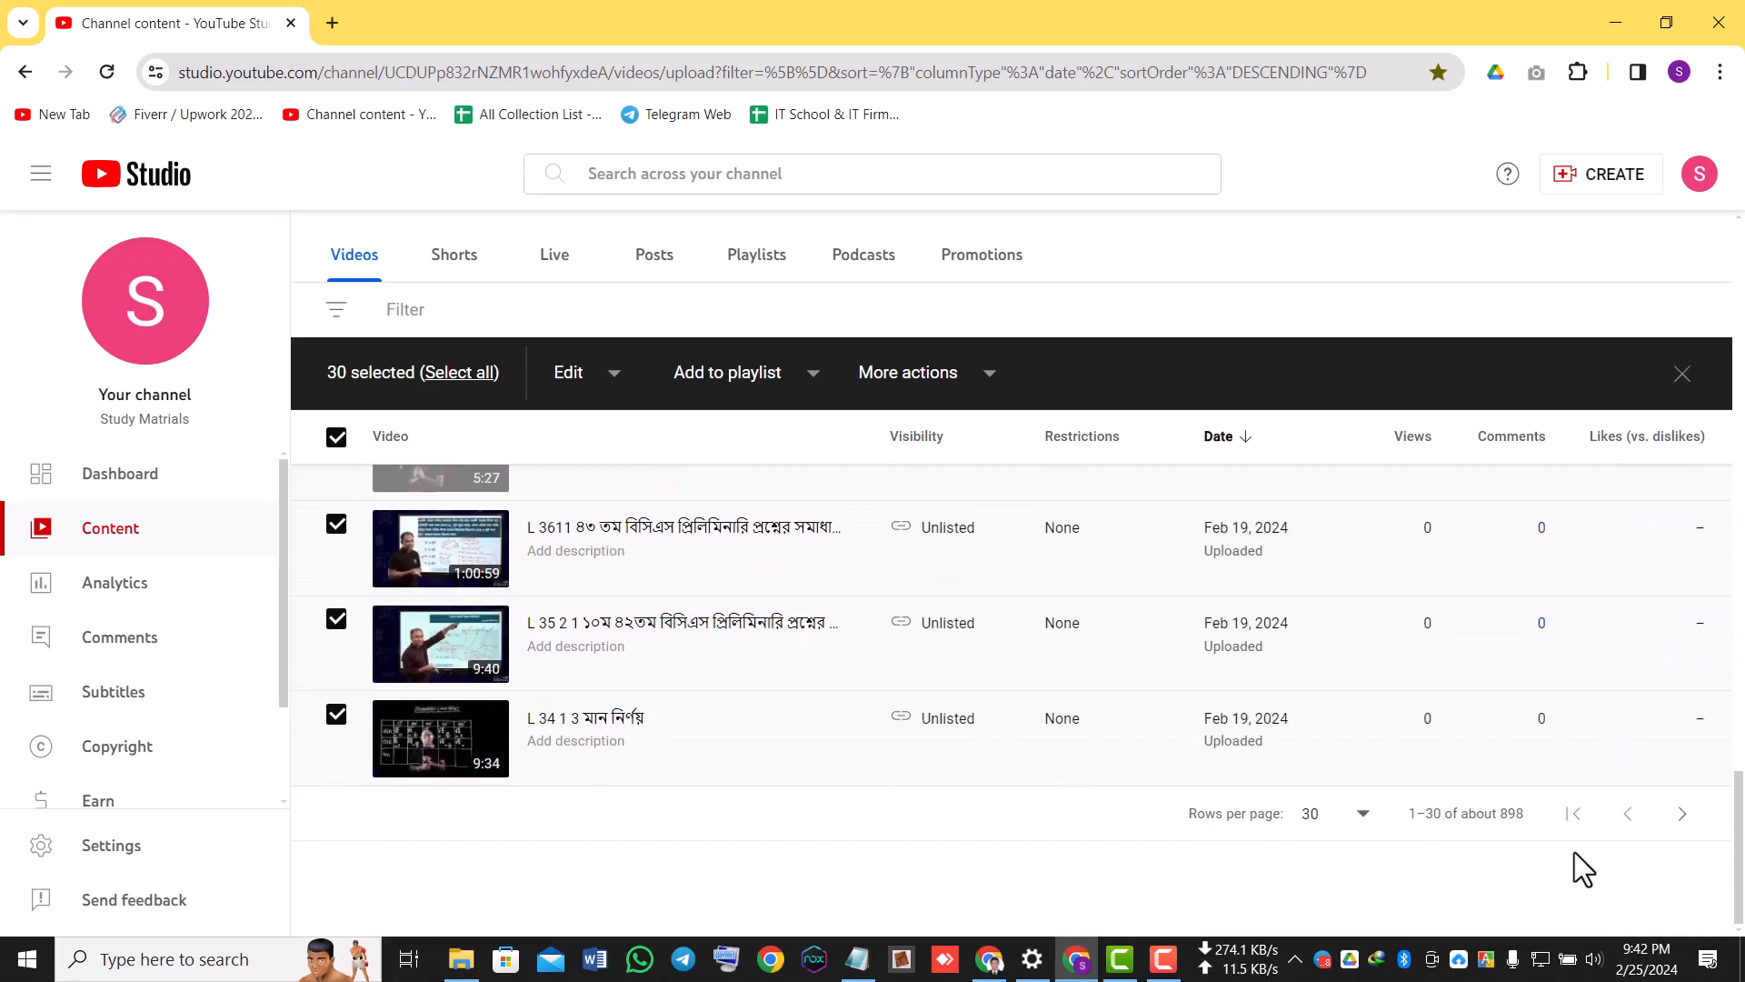
click(1352, 818)
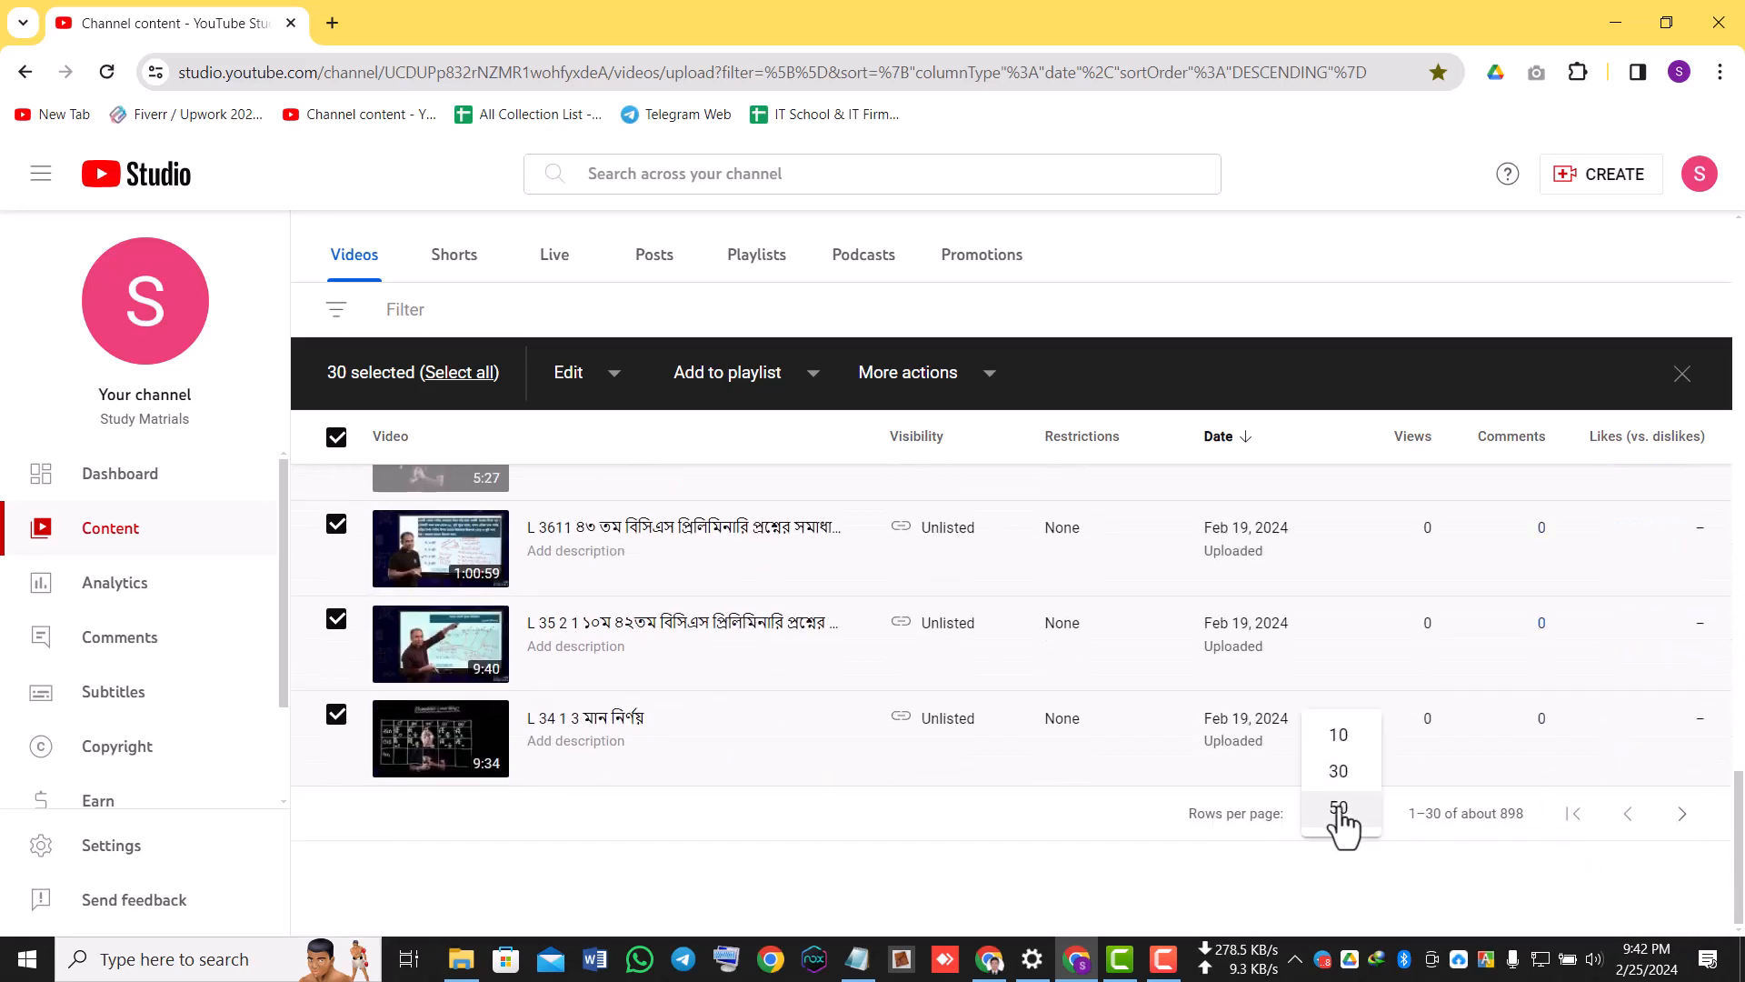
click(1345, 820)
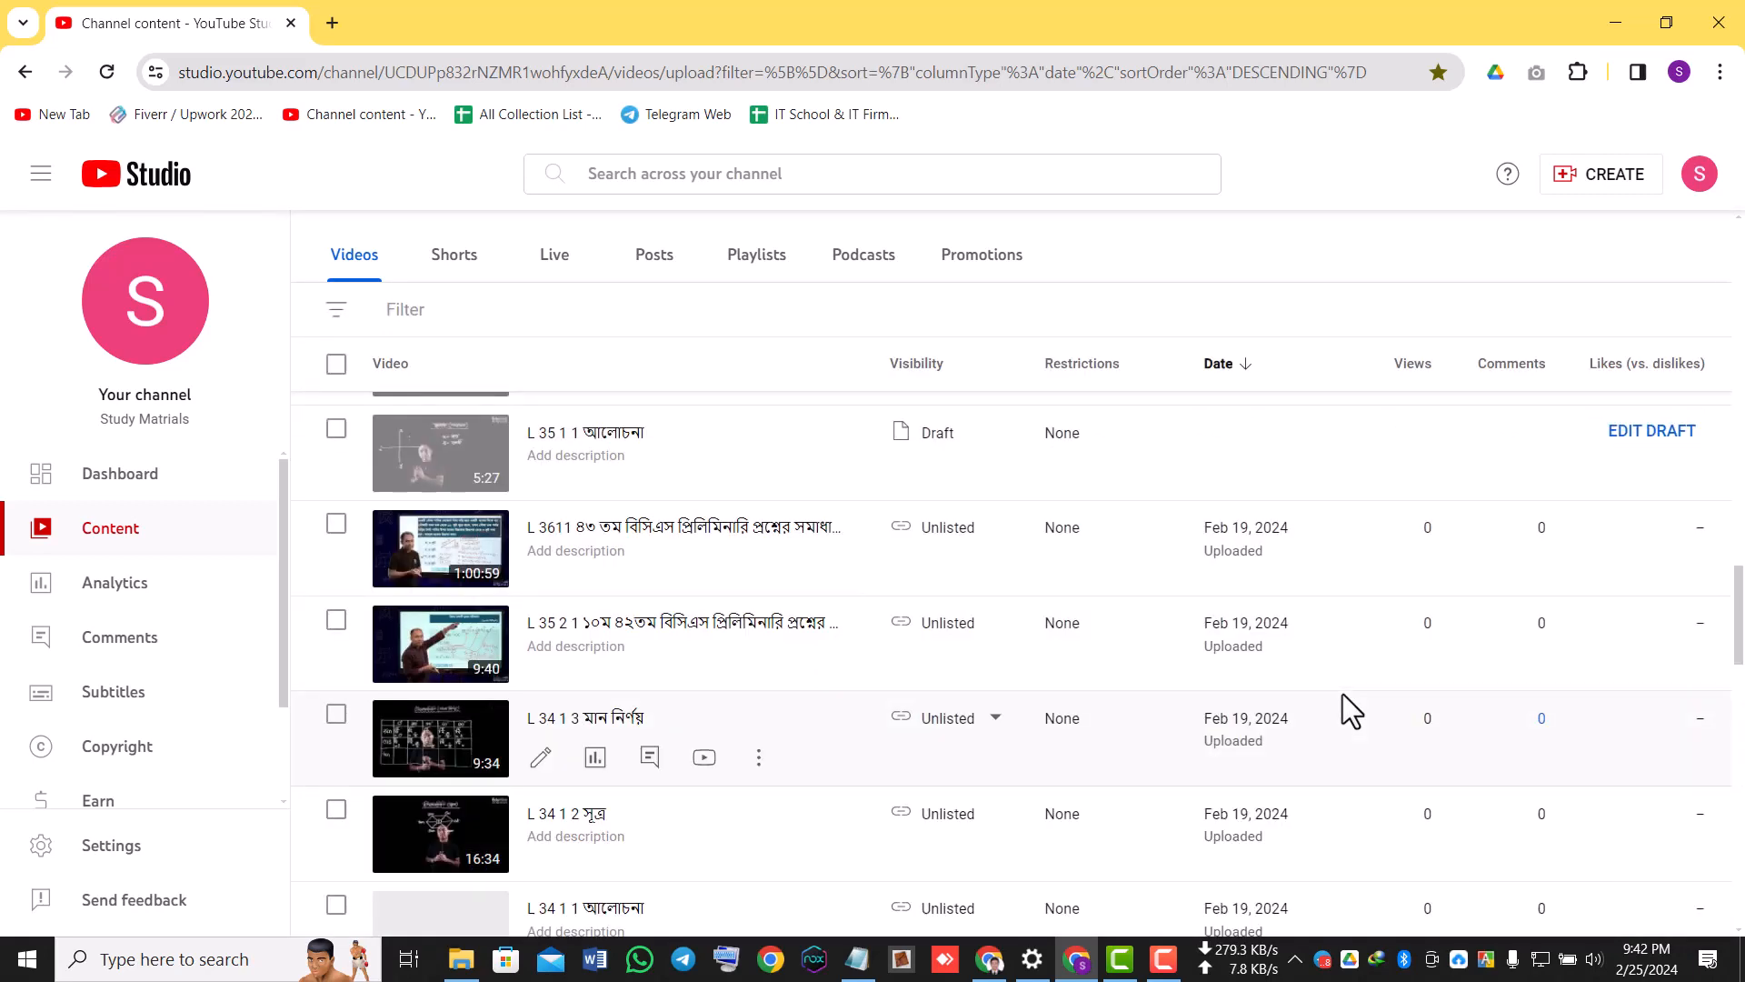
scroll(1343, 698, down, 10)
scroll(1116, 696, down, 7)
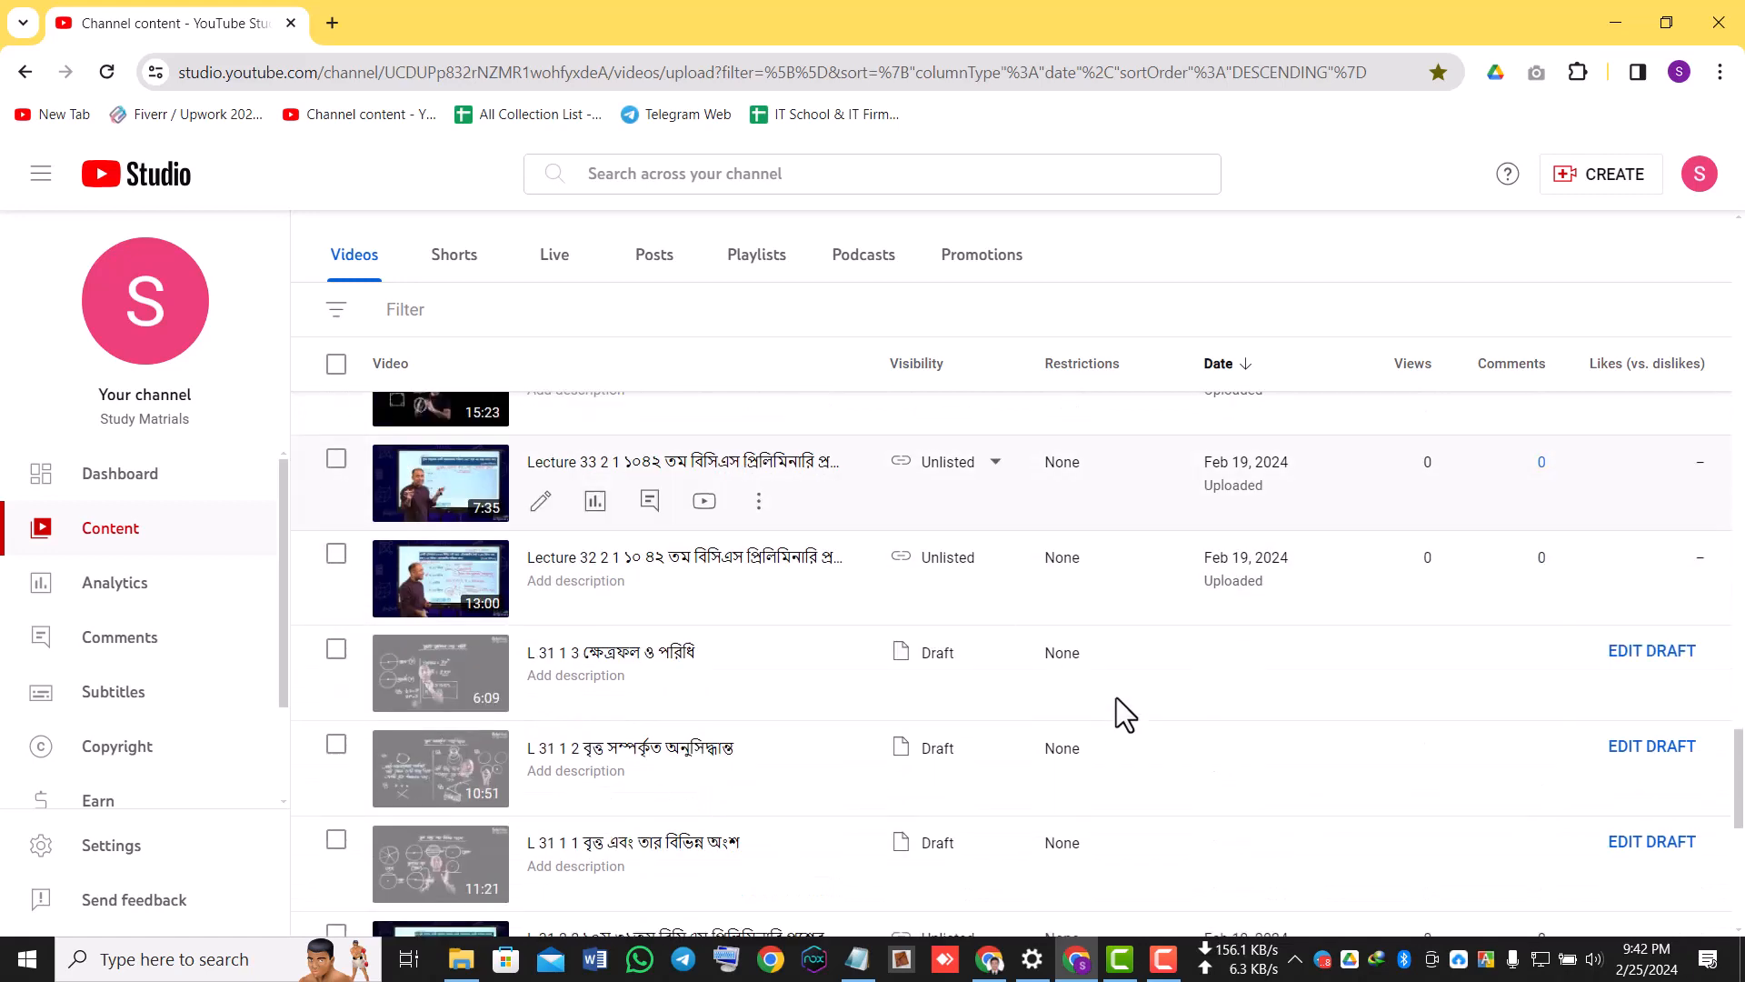
scroll(1116, 696, down, 3)
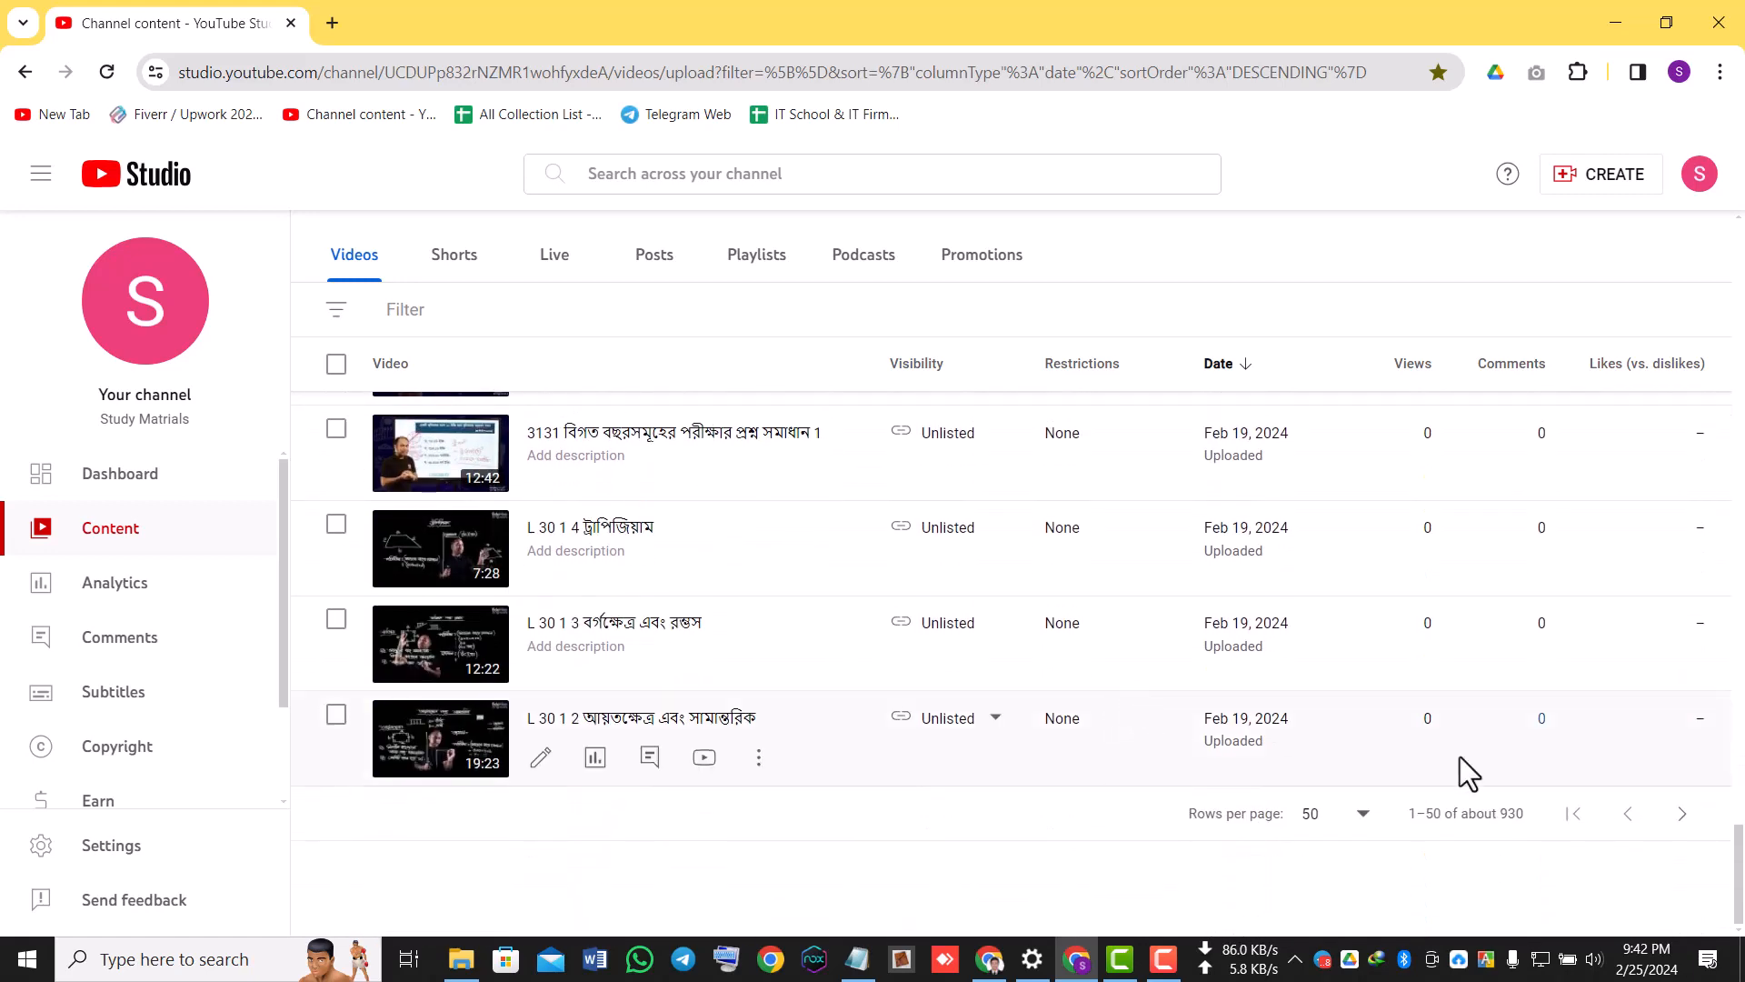
scroll(1473, 809, up, 4)
scroll(1477, 827, up, 1)
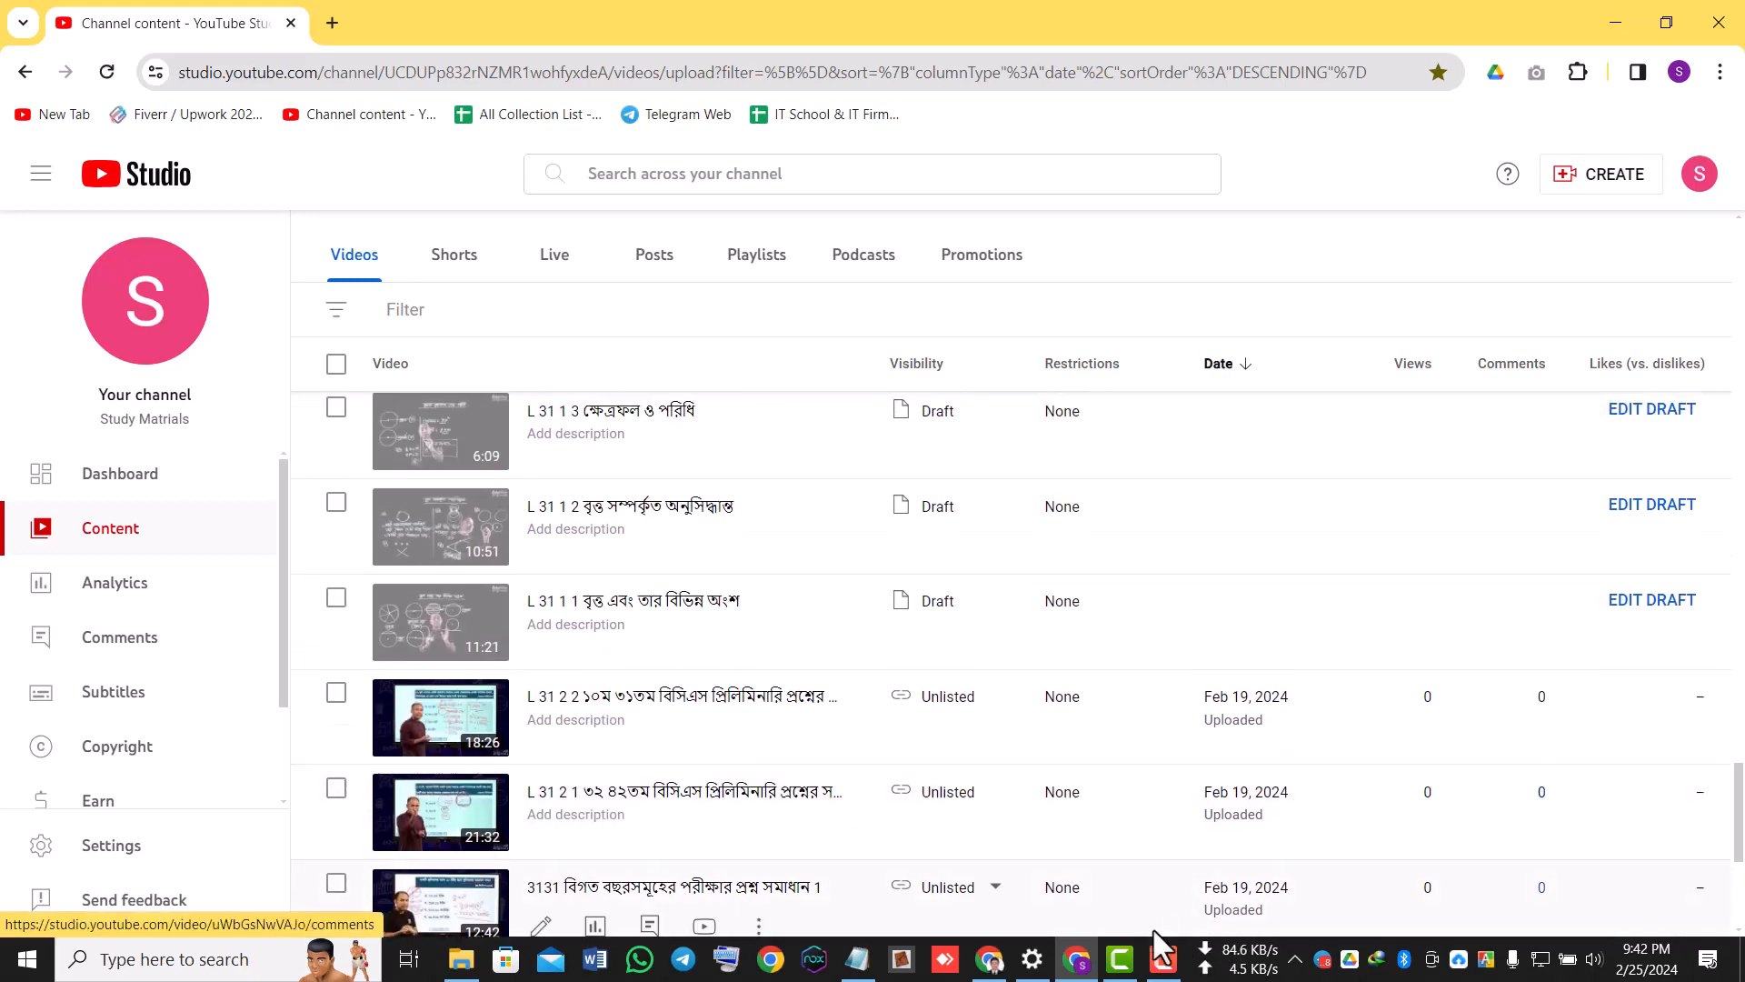
Switch to the Google Docs bulk-publish script and locate its VISIBILITY setting by searching for "public".
click(993, 962)
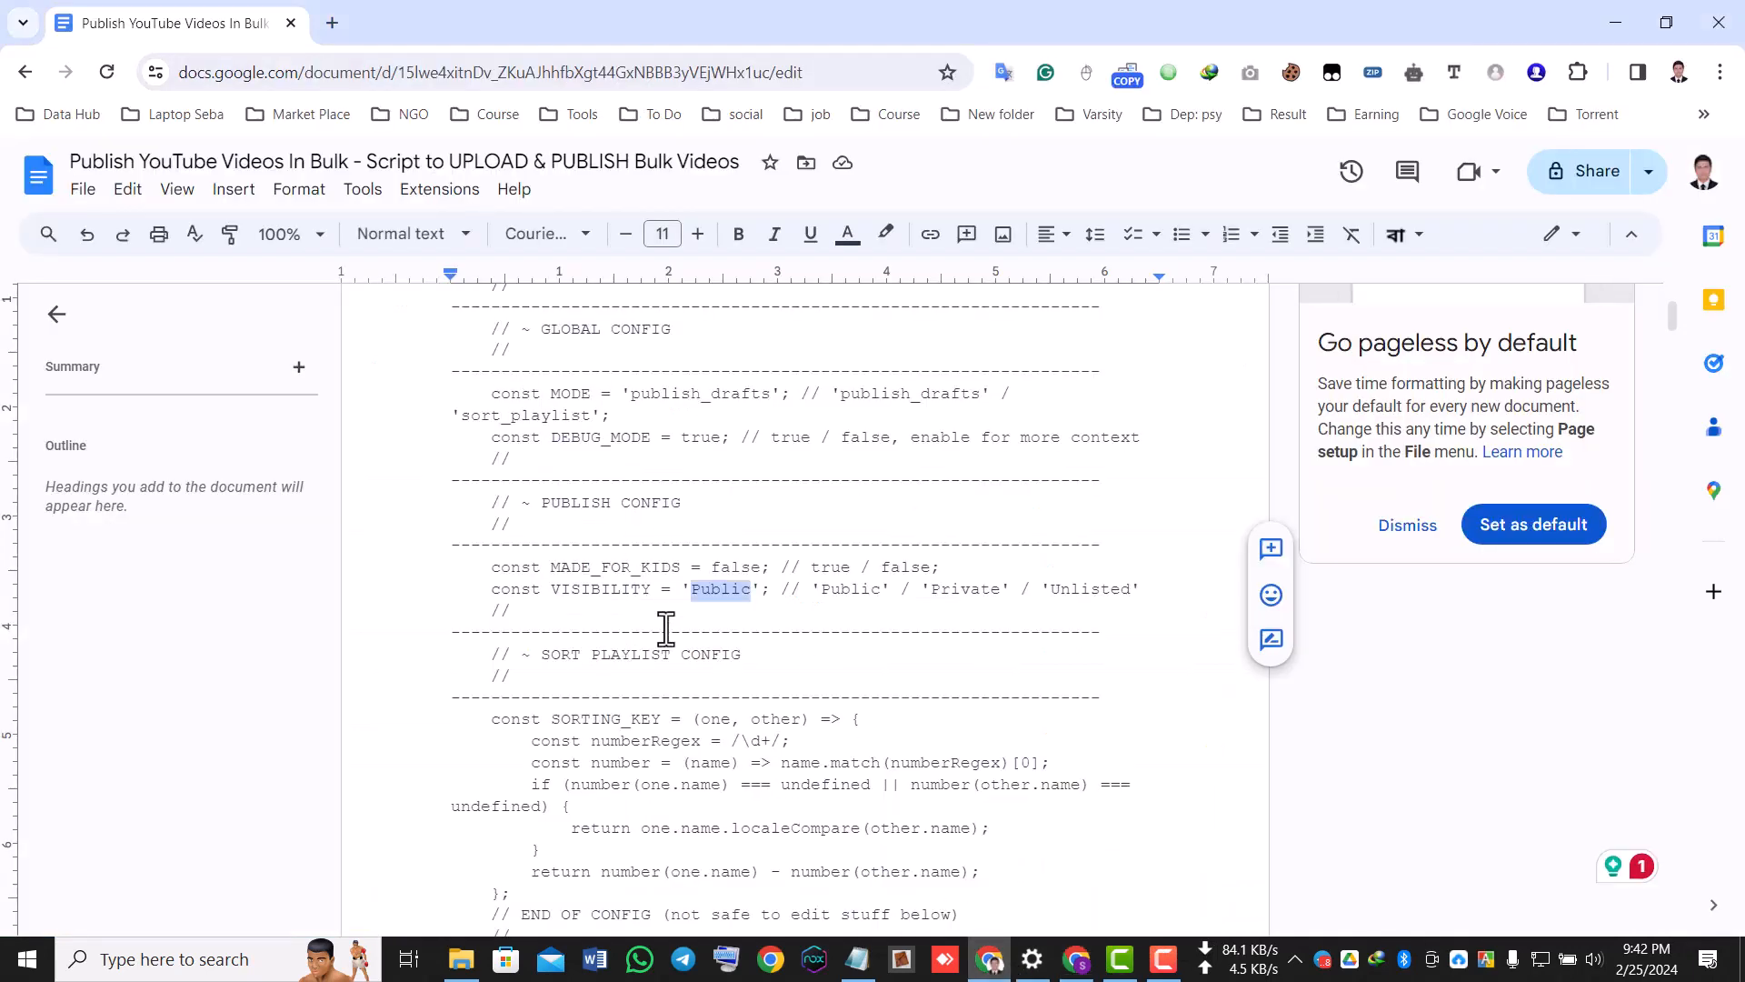
scroll(667, 623, up, 3)
scroll(686, 600, down, 15)
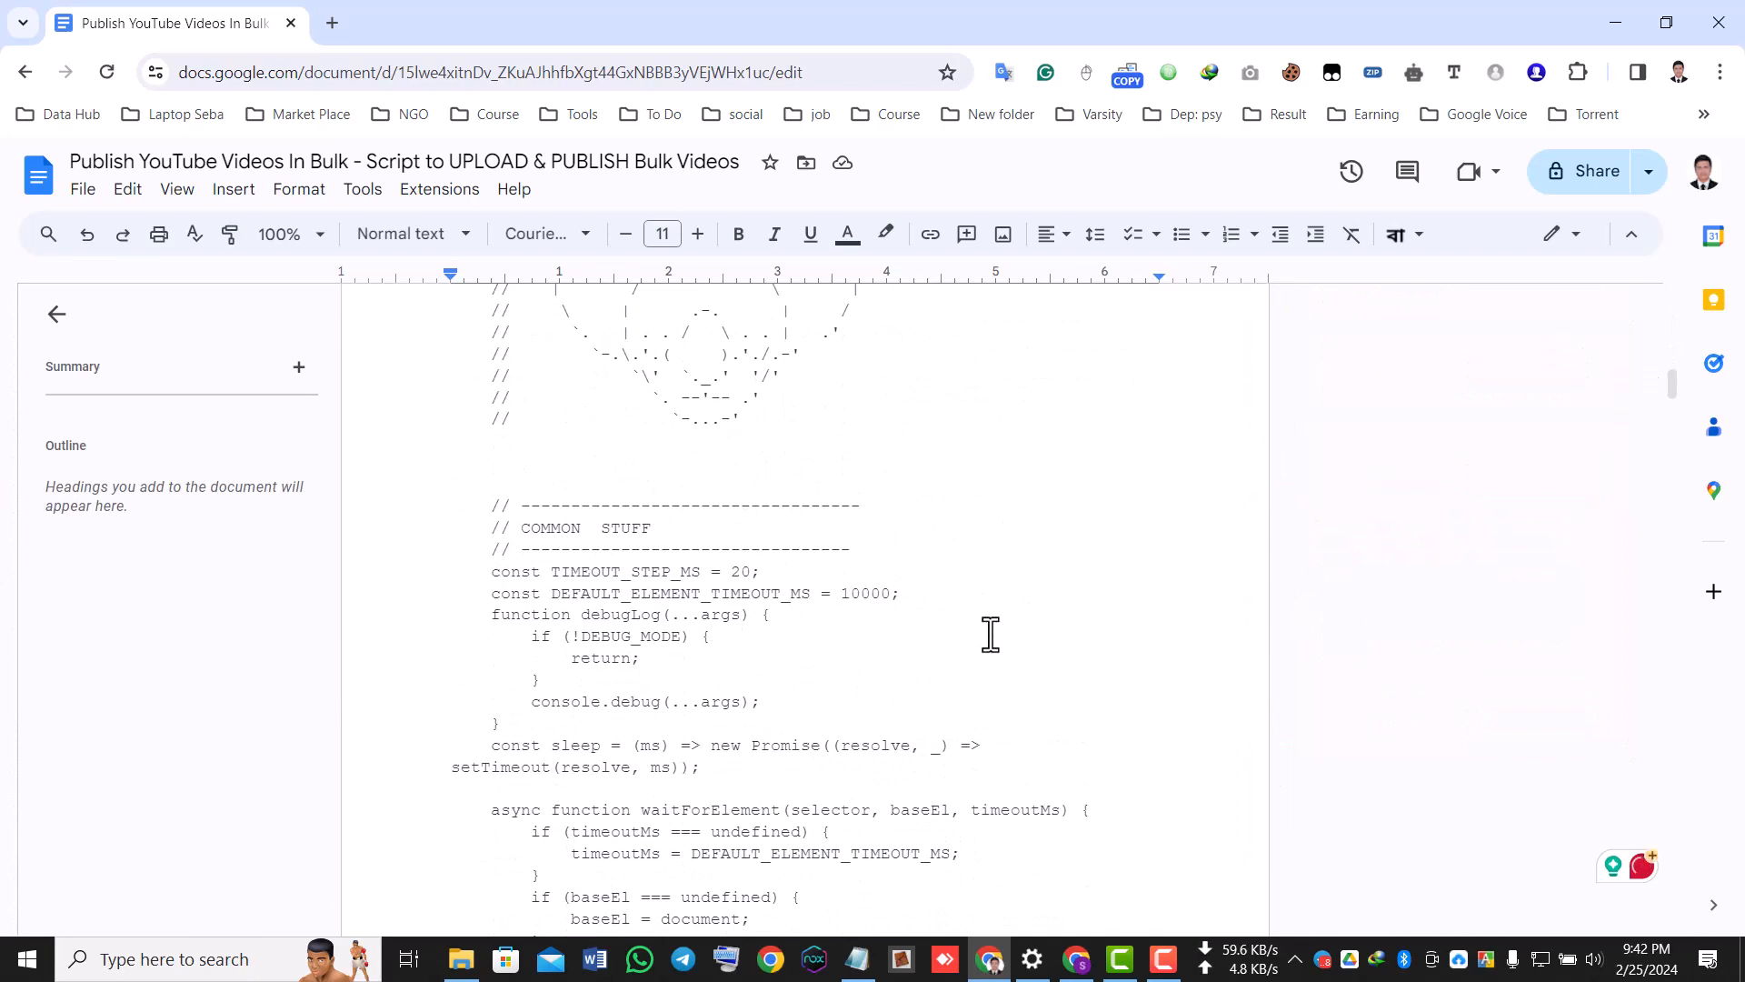
scroll(941, 670, down, 4)
scroll(941, 668, up, 1)
scroll(941, 668, up, 8)
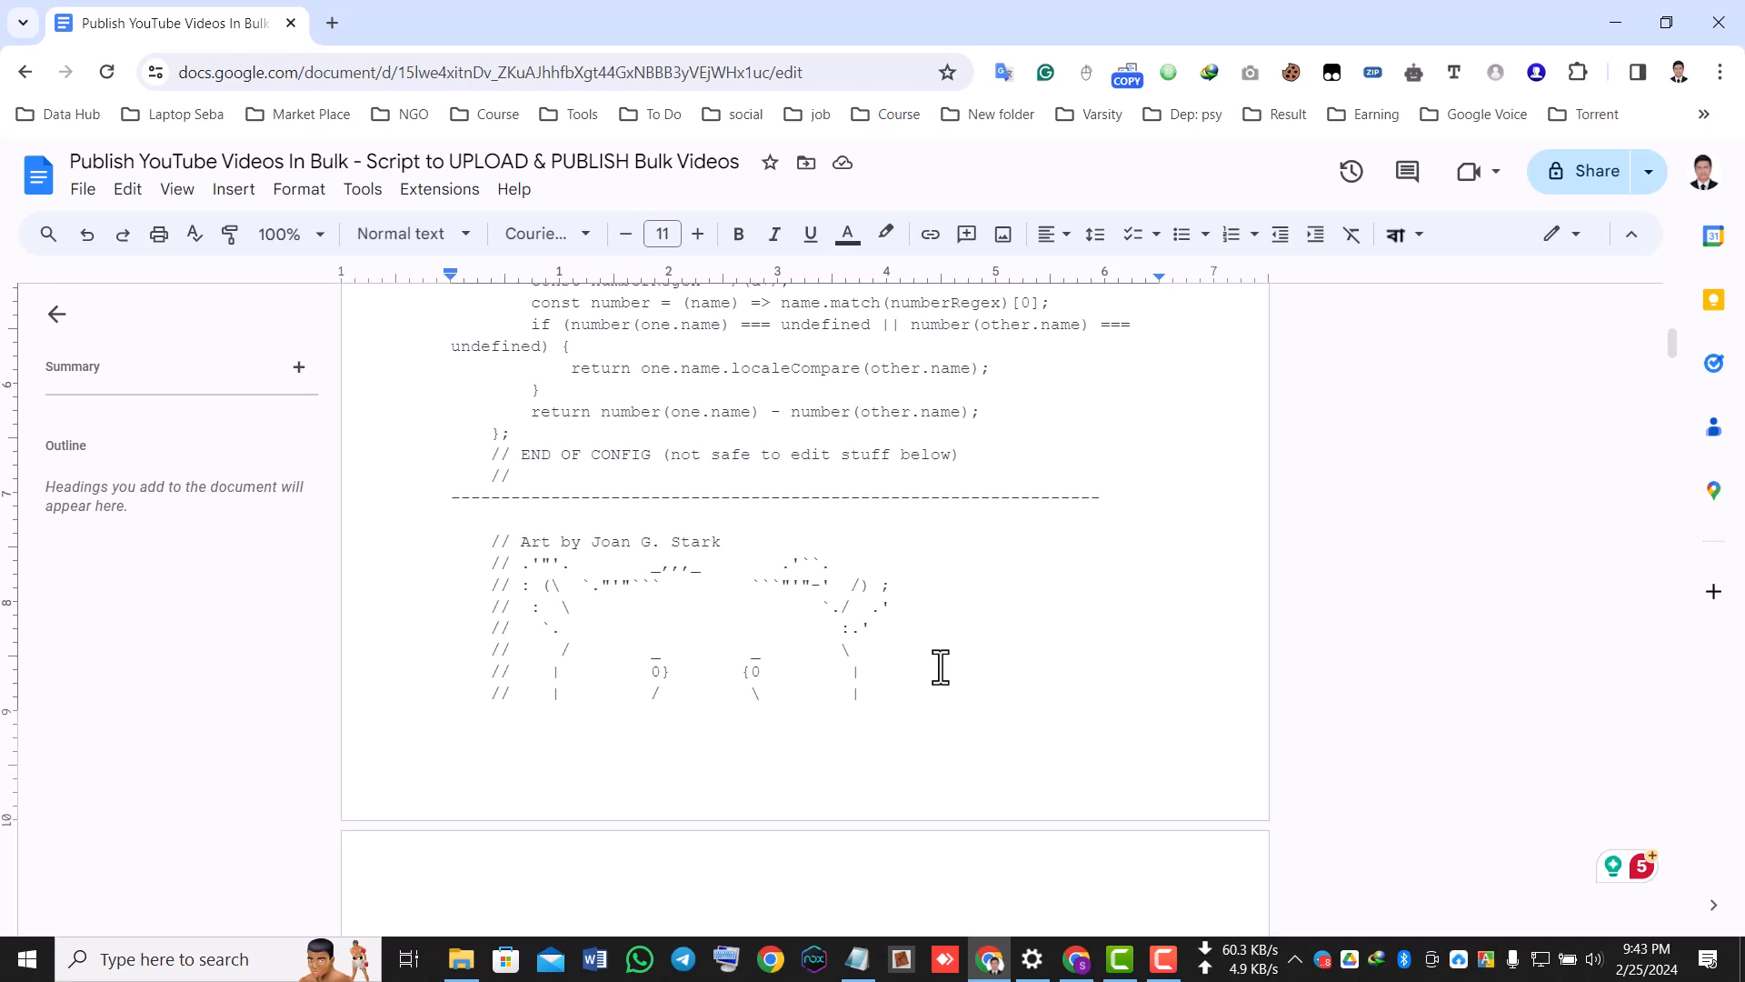
key(ctrl+f)
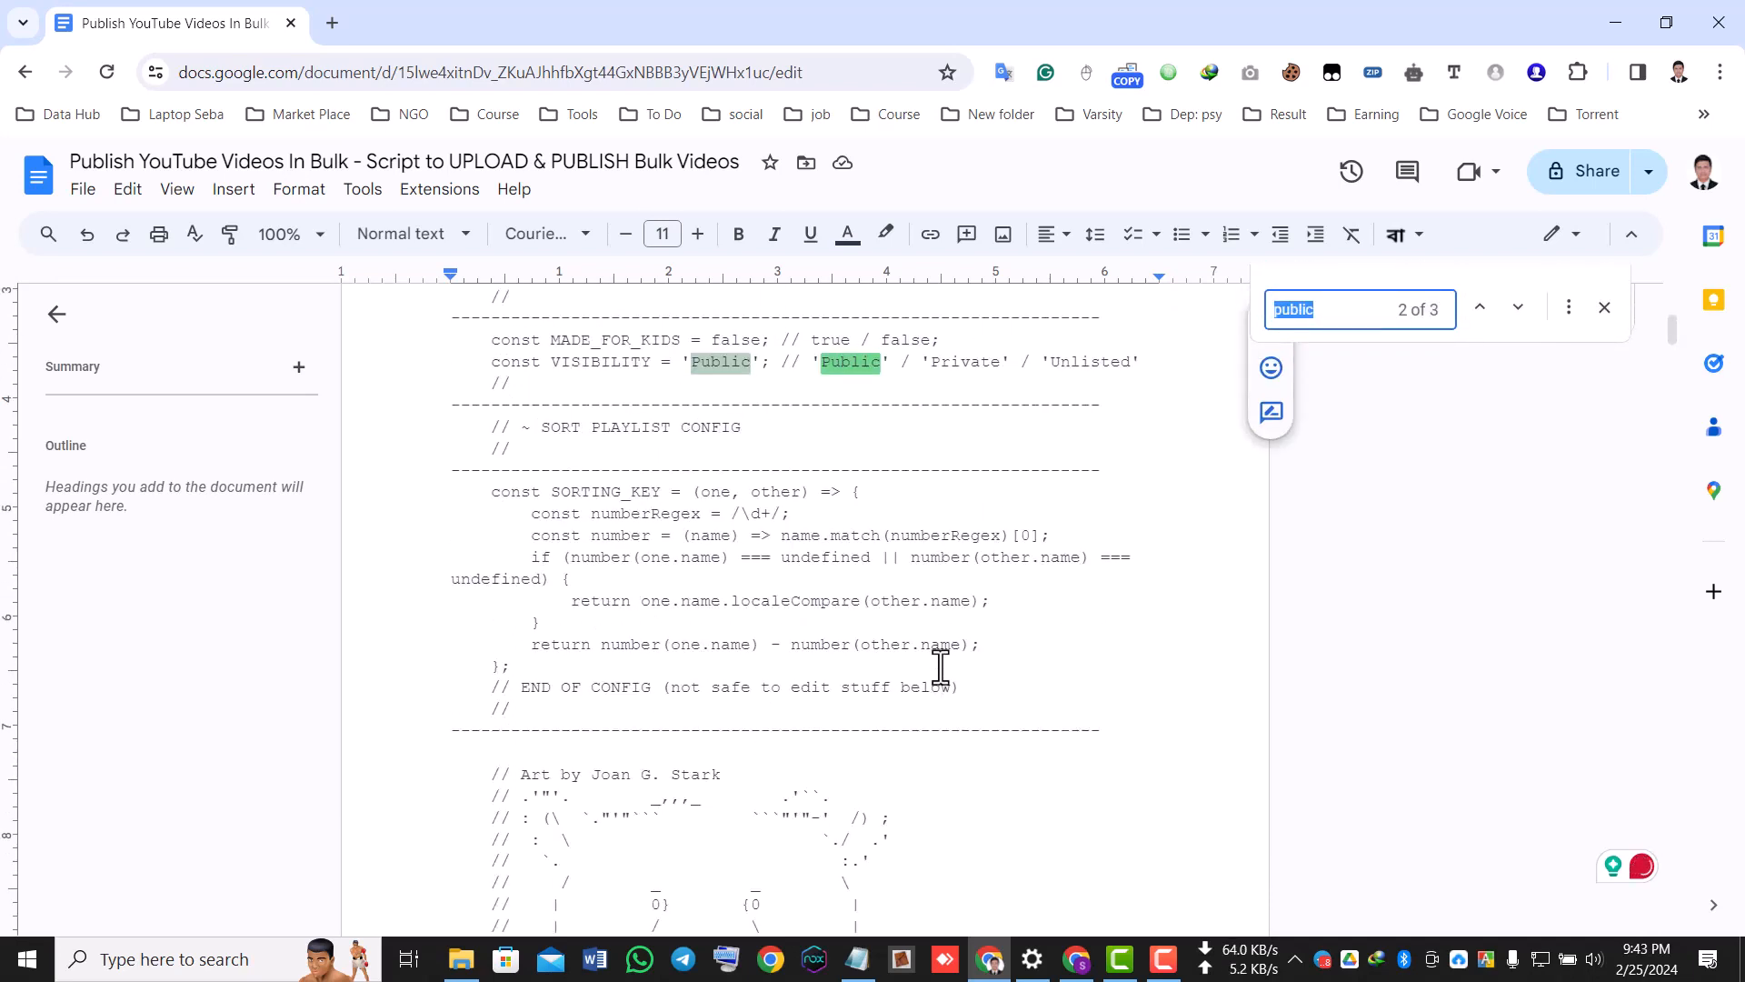
Copy the word Unlisted from the comment listing the options on the script's VISIBILITY line.
click(755, 362)
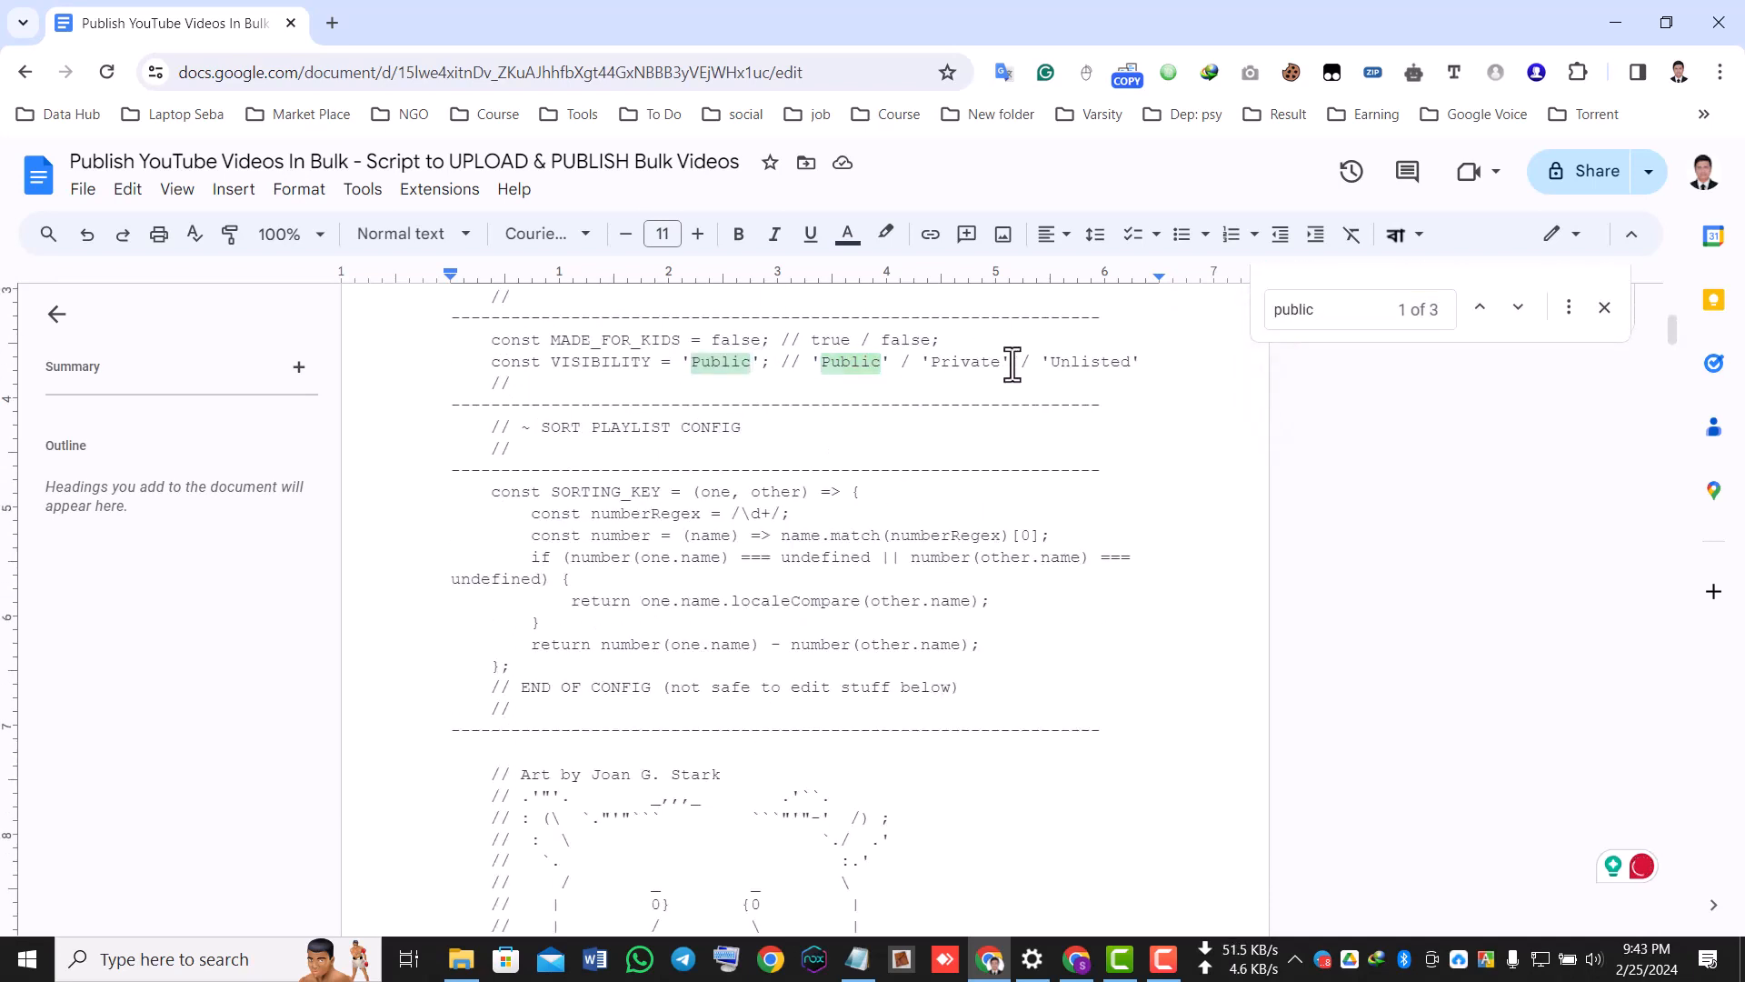
drag(1055, 361, 1133, 361)
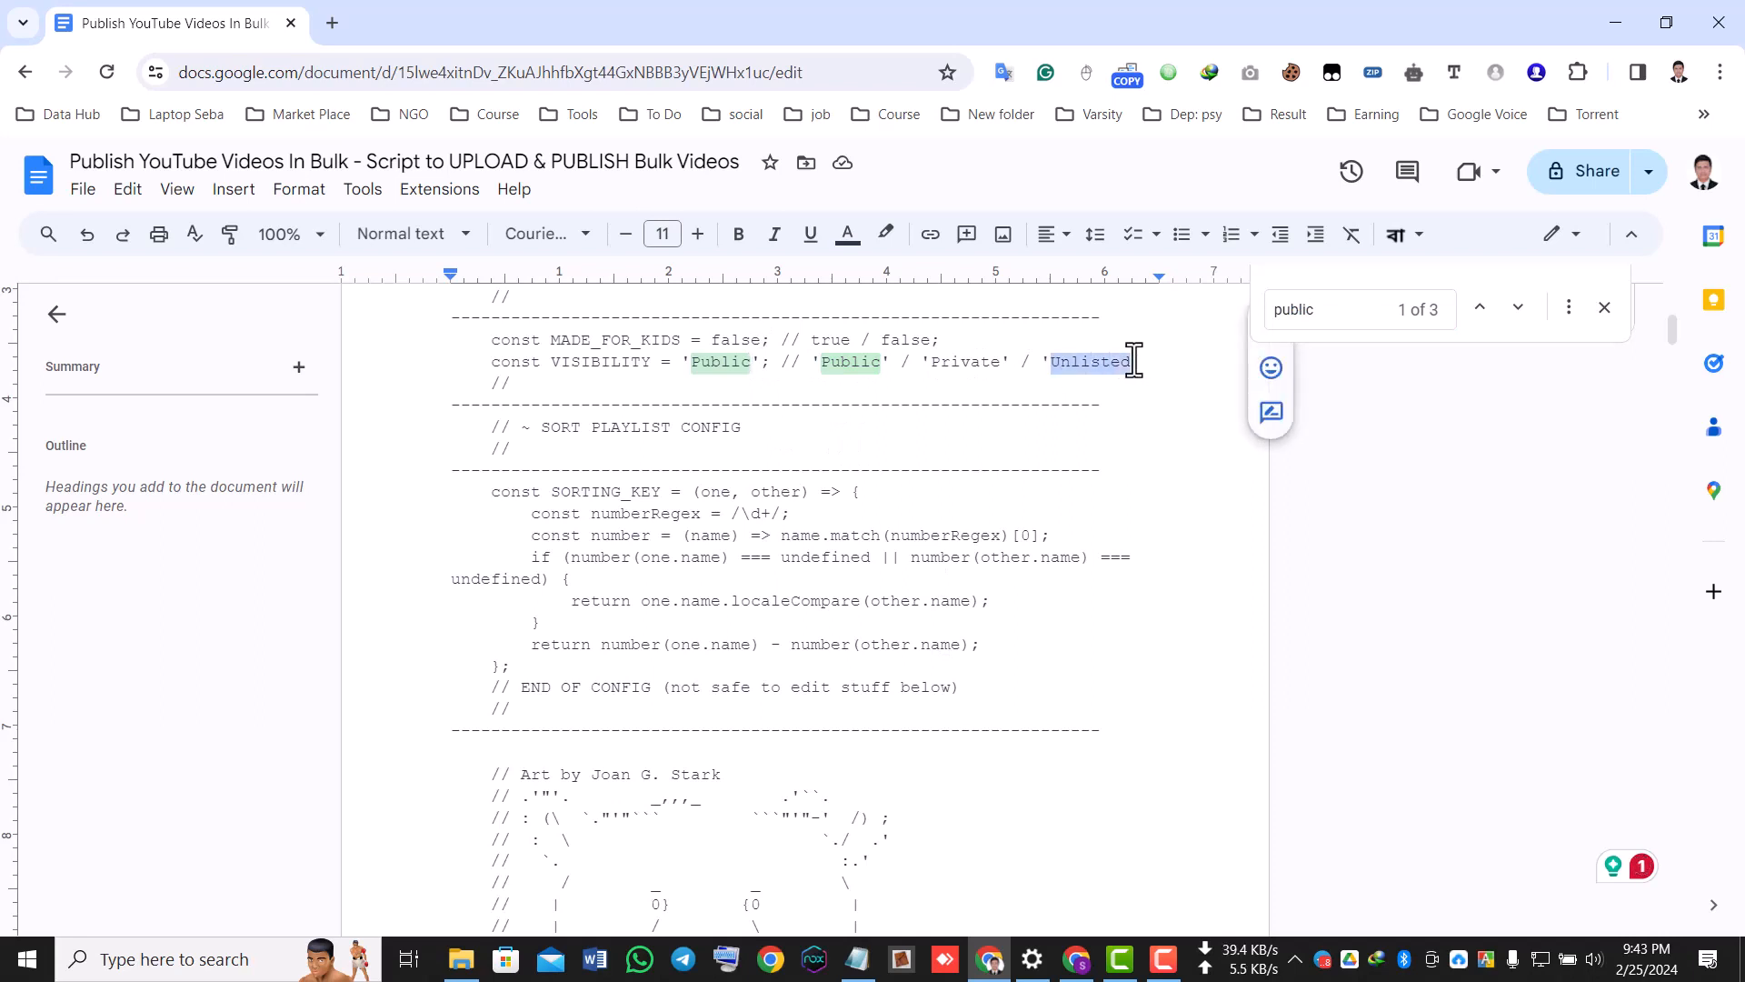
right_click(1122, 361)
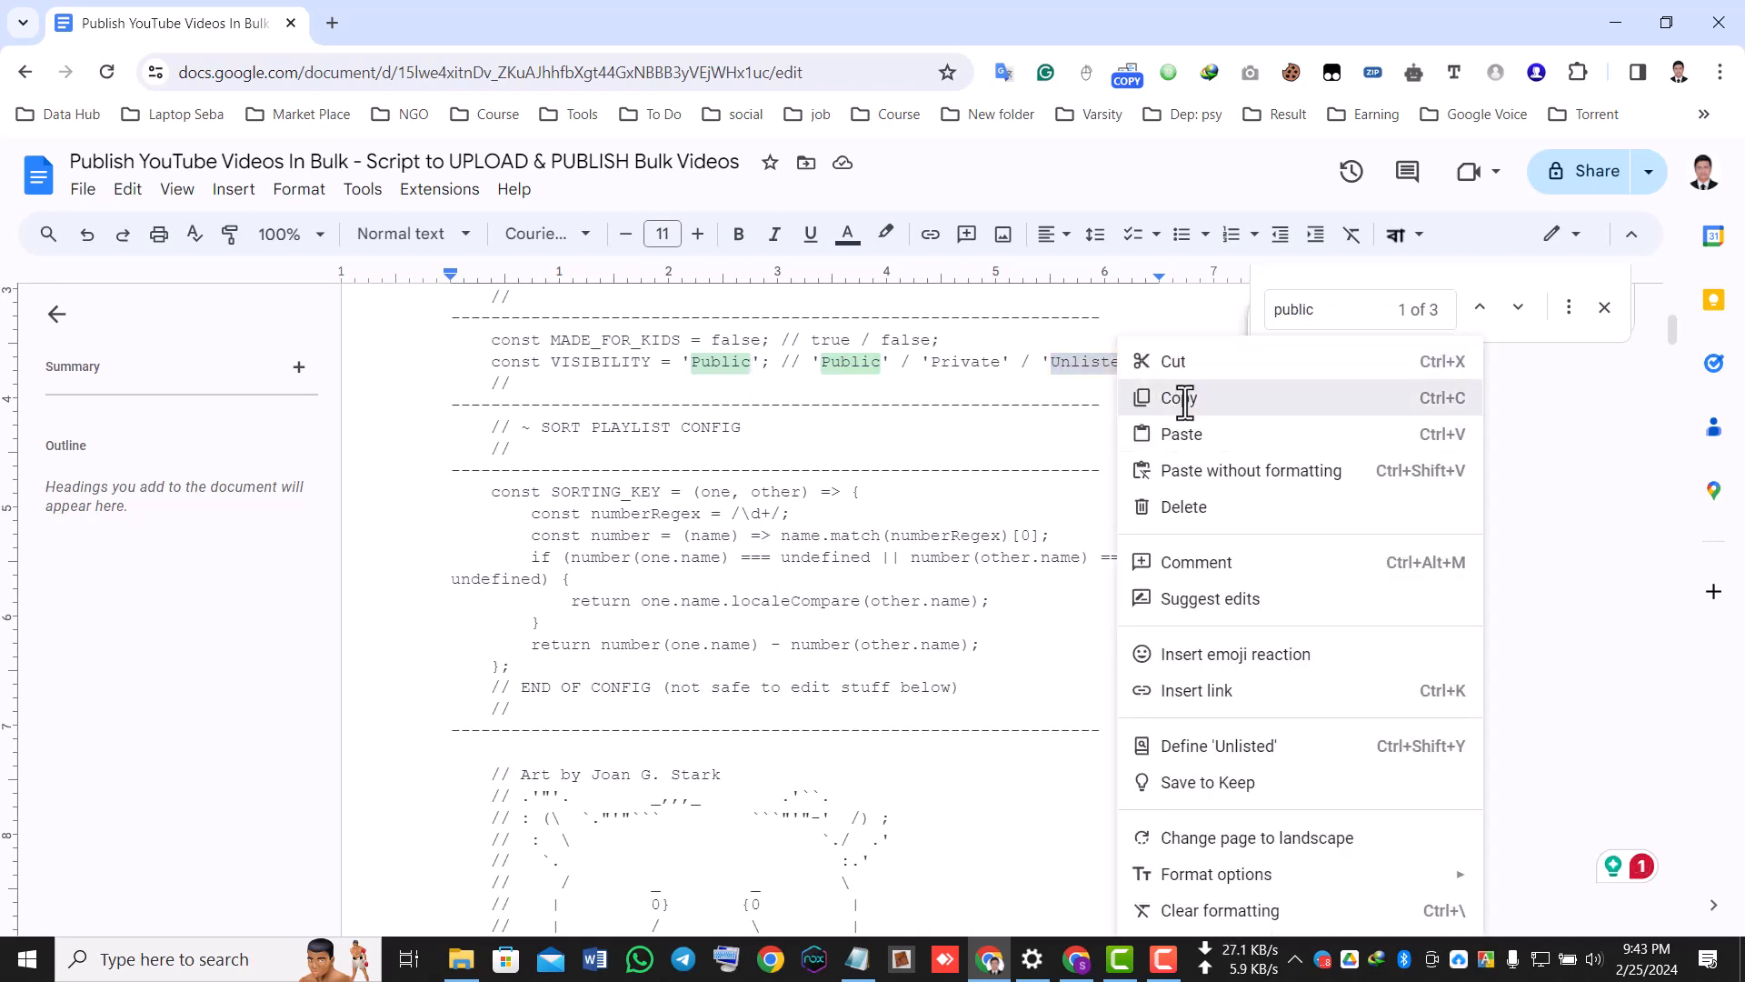
click(1176, 396)
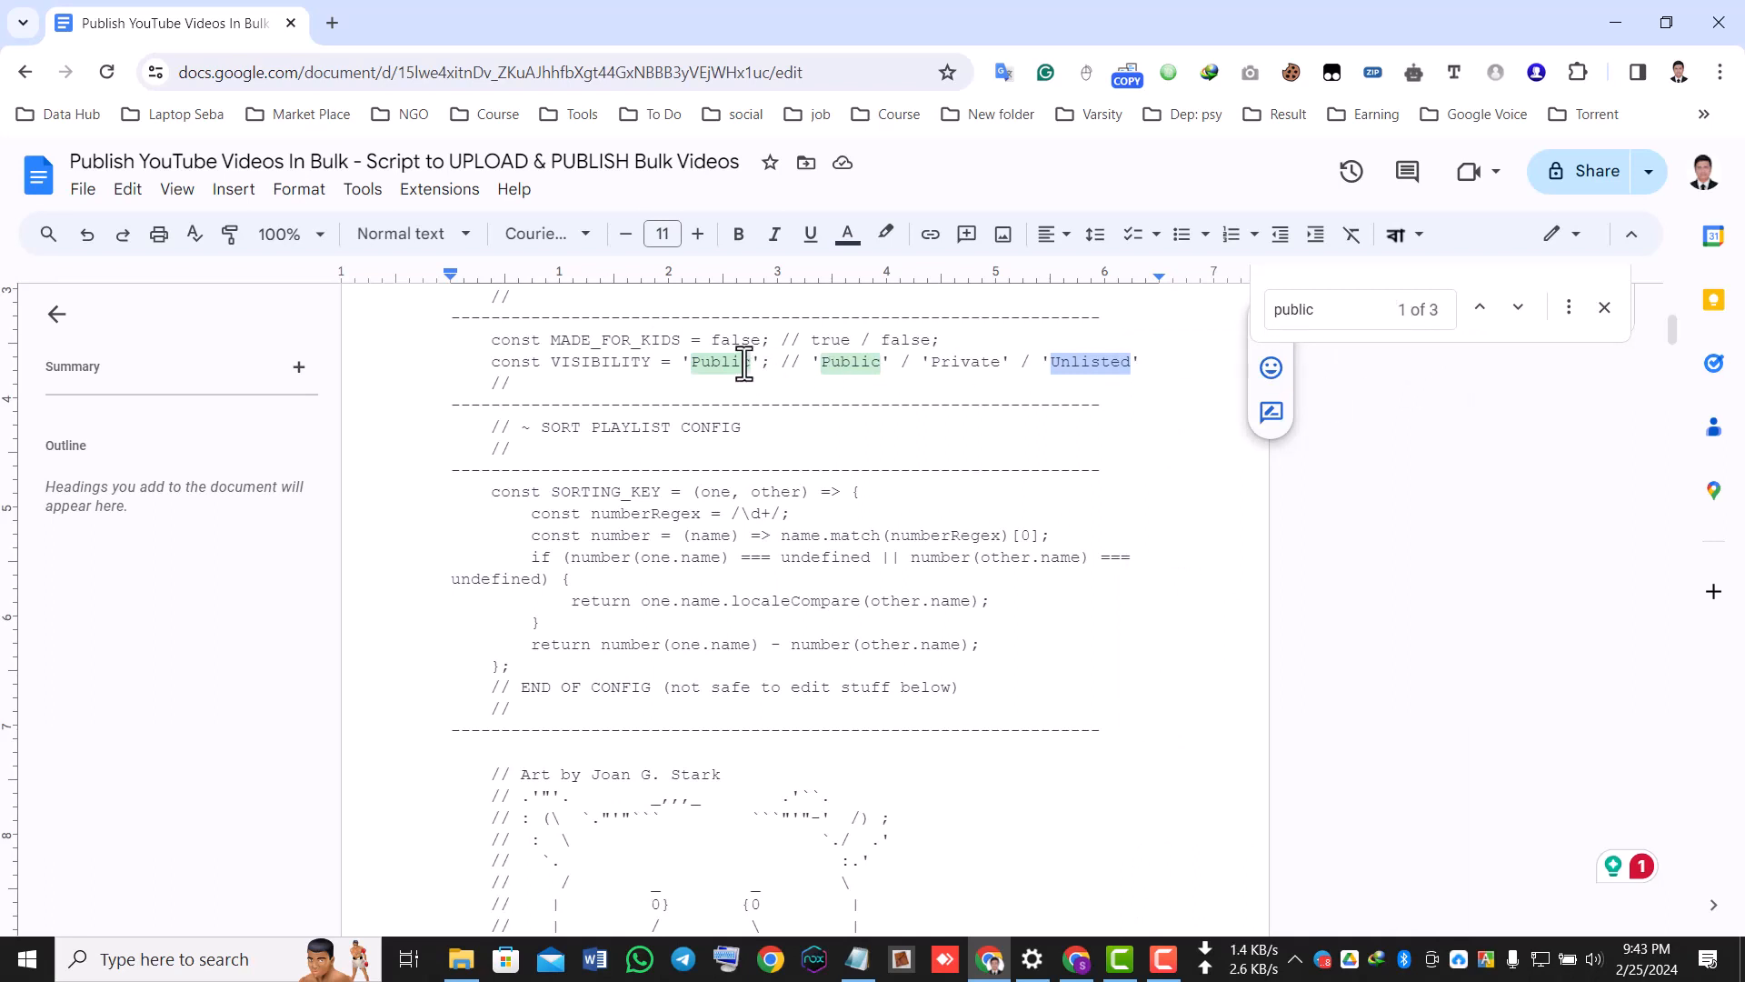
Set the script's VISIBILITY constant to 'Unlisted' and copy the entire script.
drag(750, 361, 702, 364)
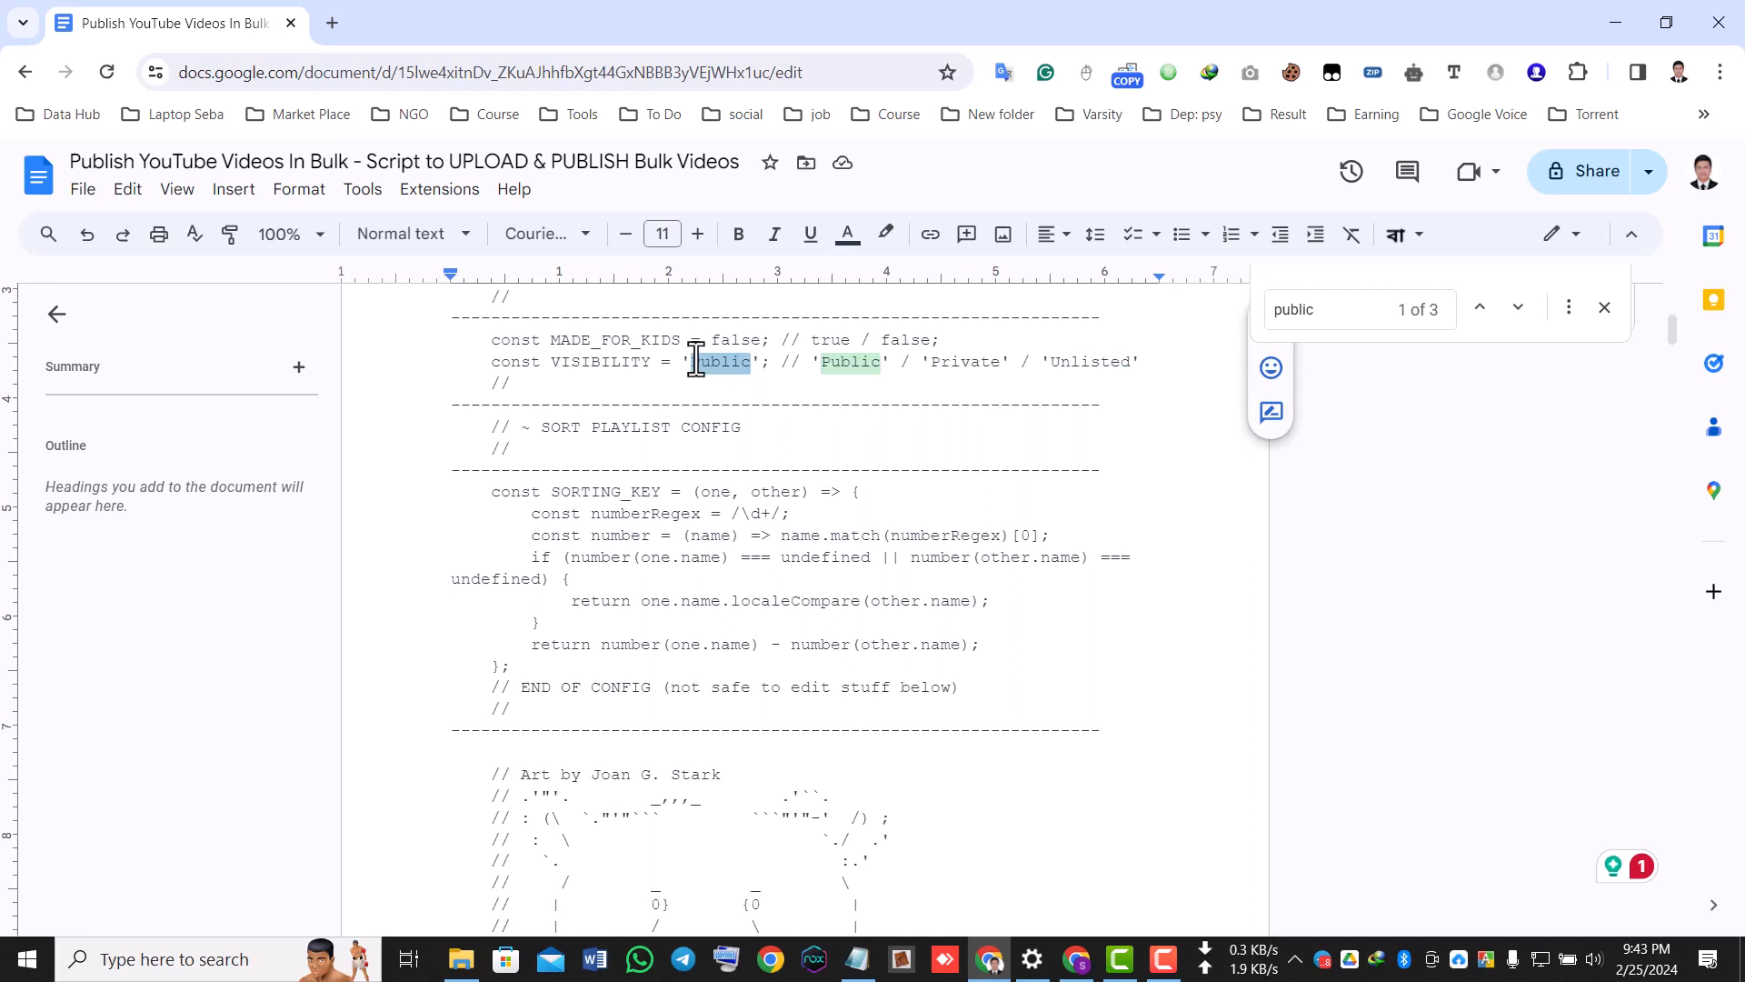
text(nlisted)
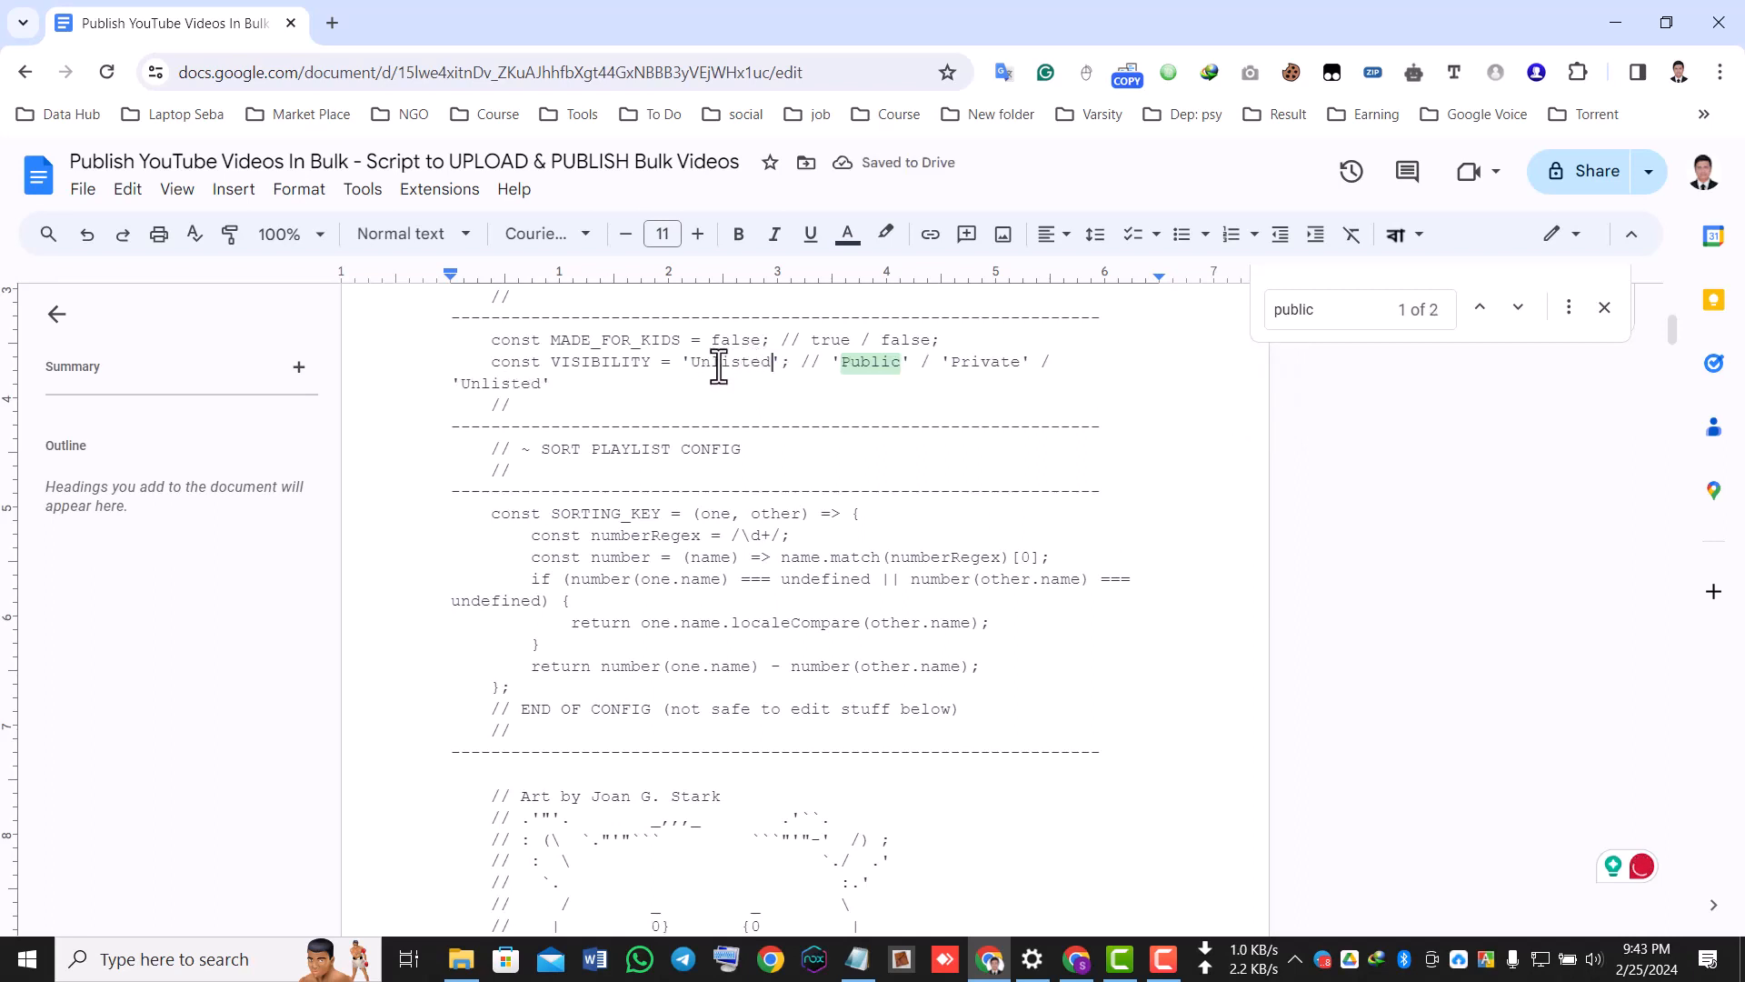
key(ctrl+a)
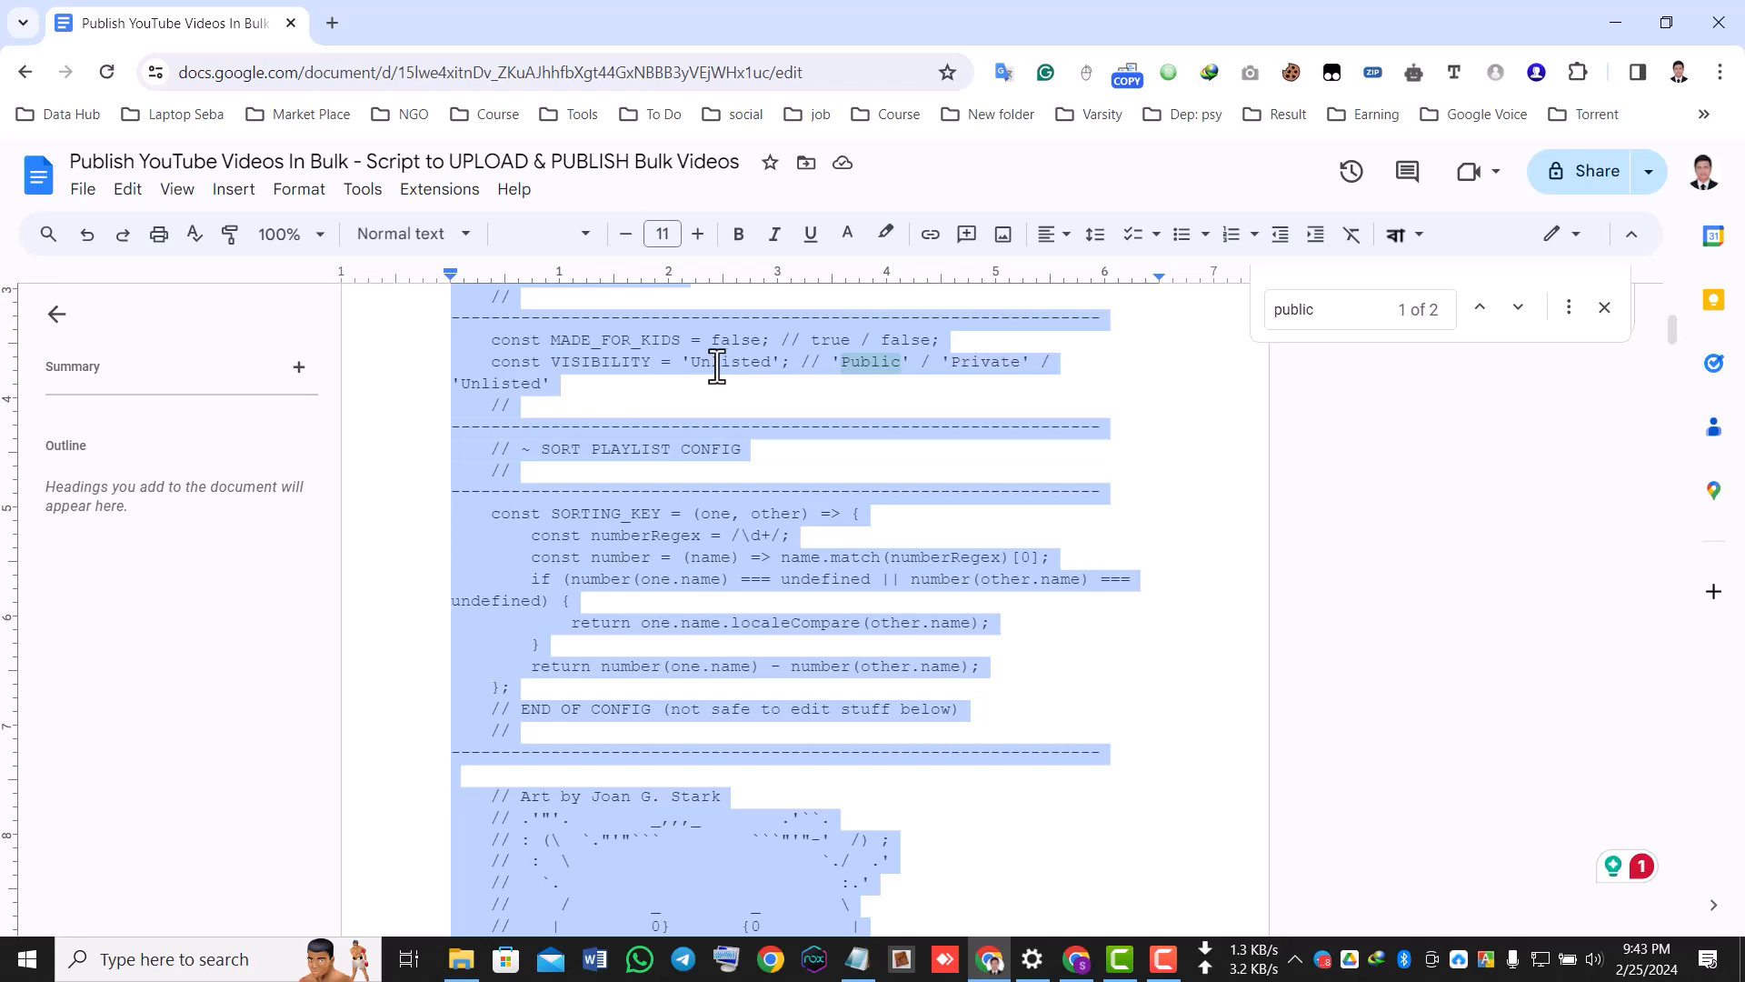
right_click(687, 448)
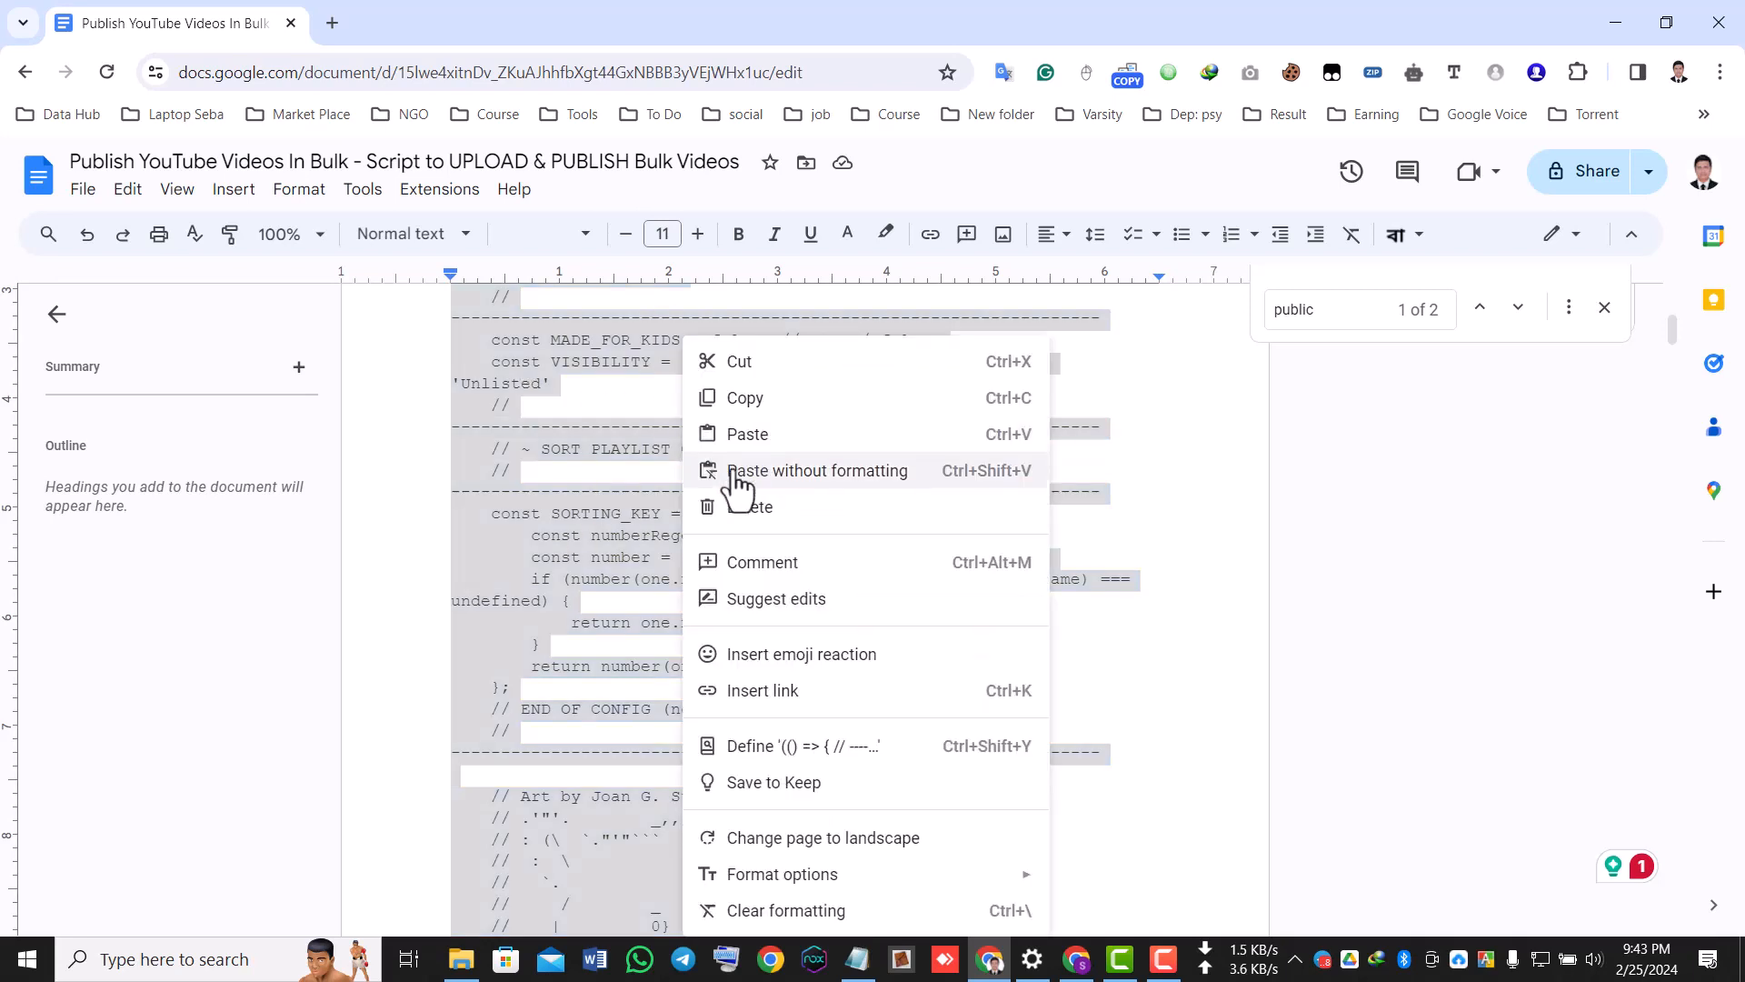
click(747, 400)
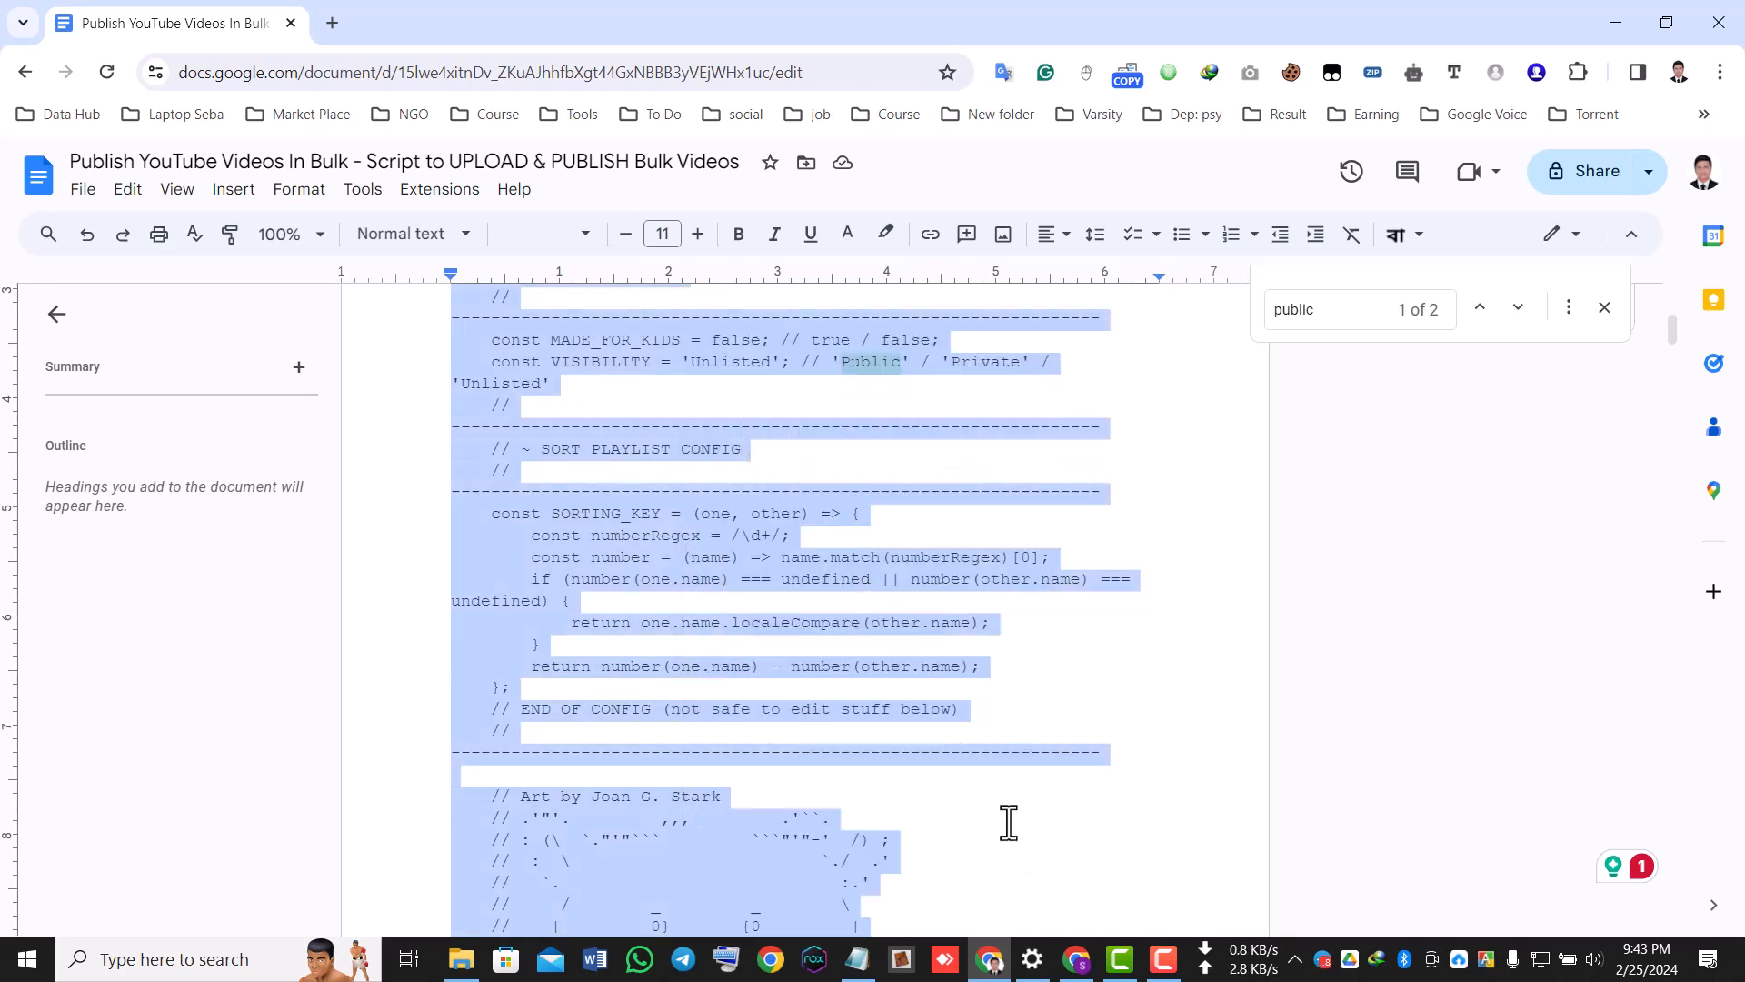
Switch to the YouTube Studio content page and open the browser's developer tools console.
click(1096, 965)
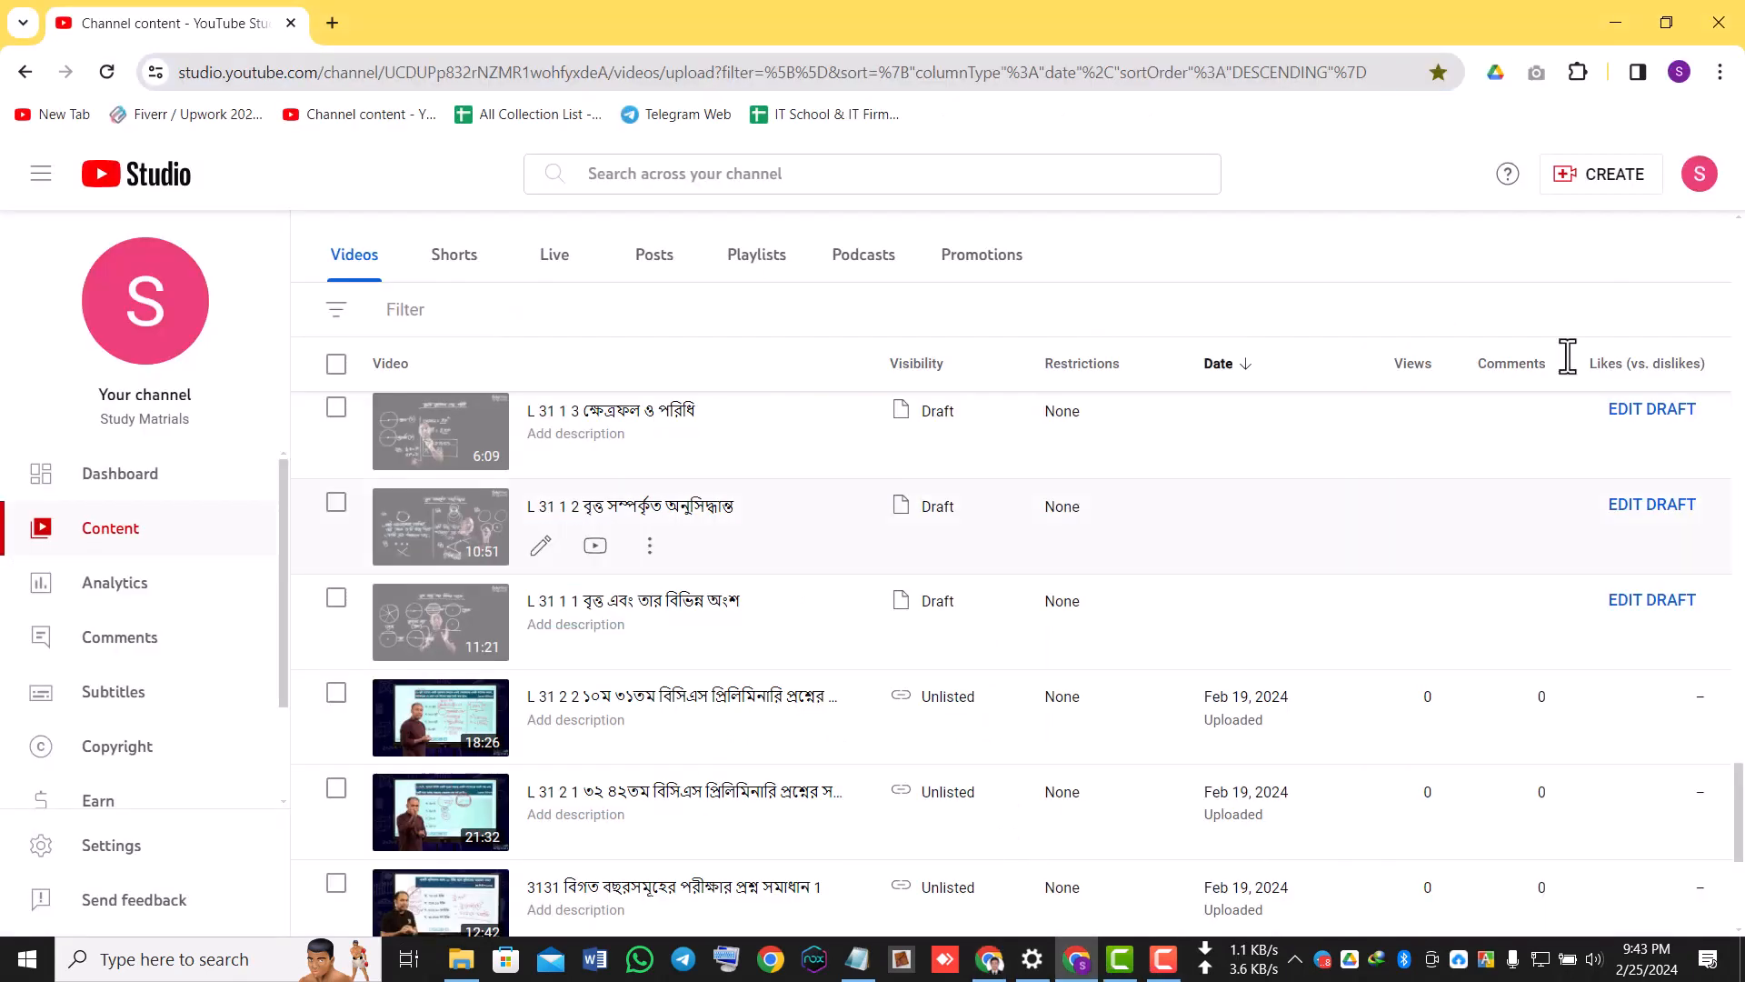
click(1720, 73)
click(1254, 19)
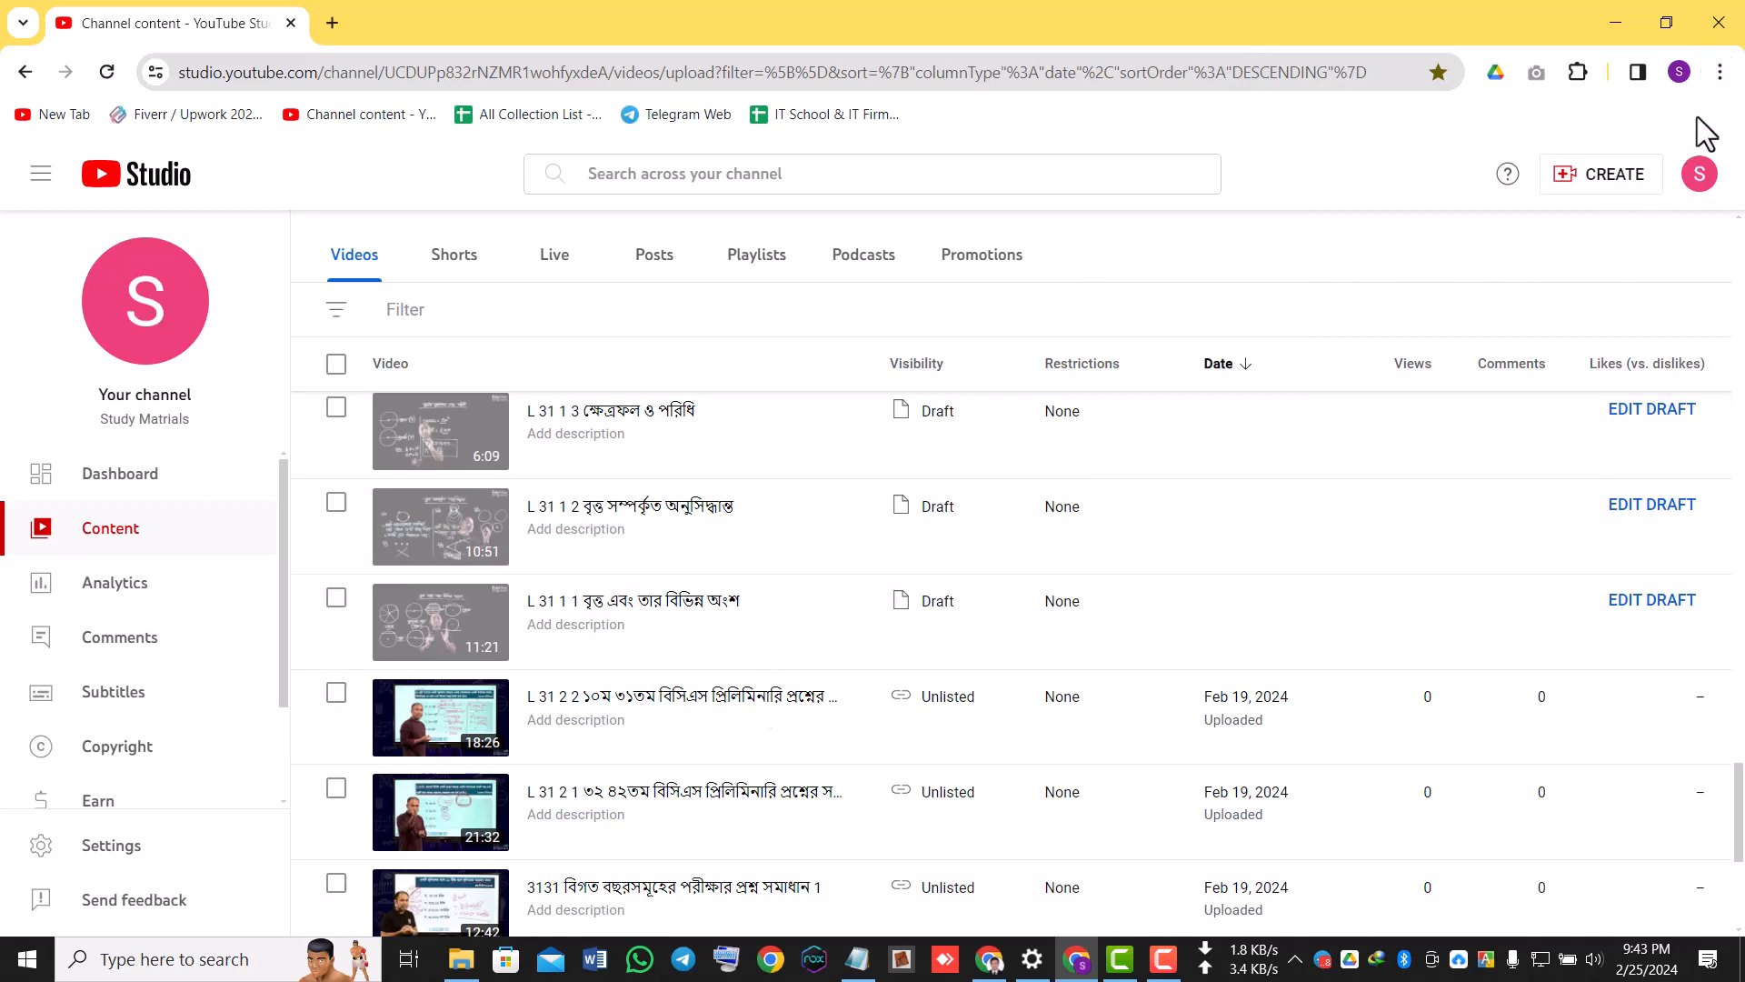
click(1721, 72)
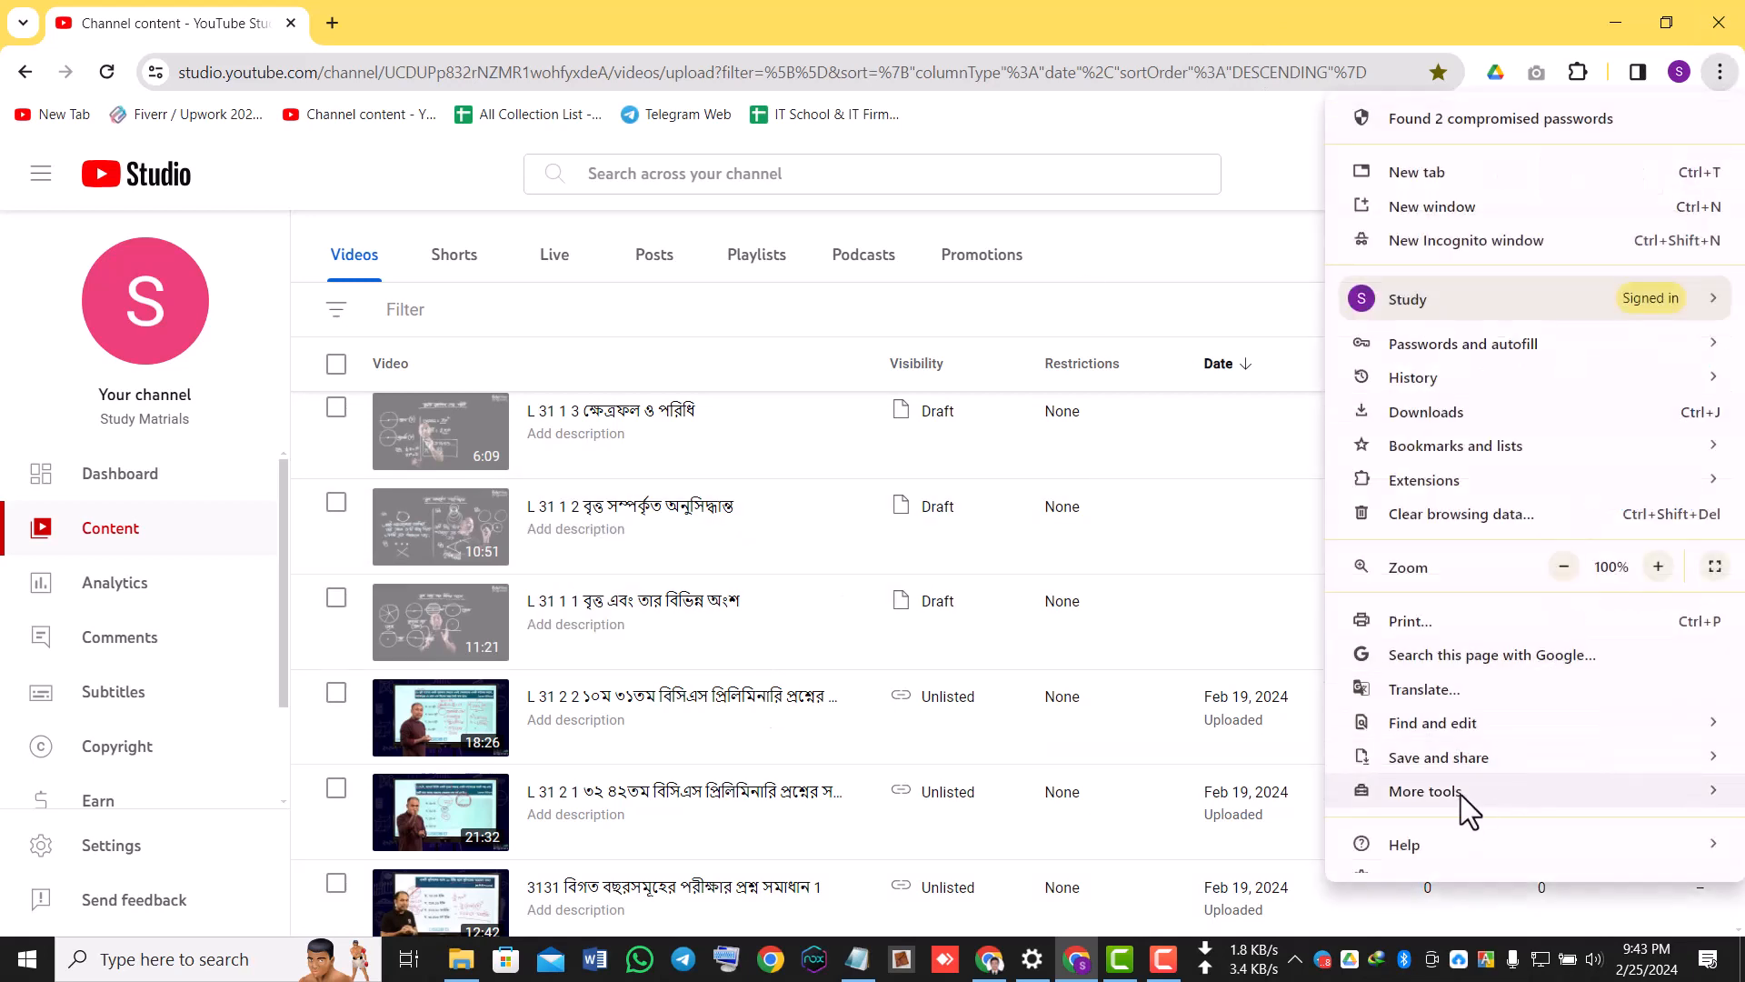
mouse_move(1460, 794)
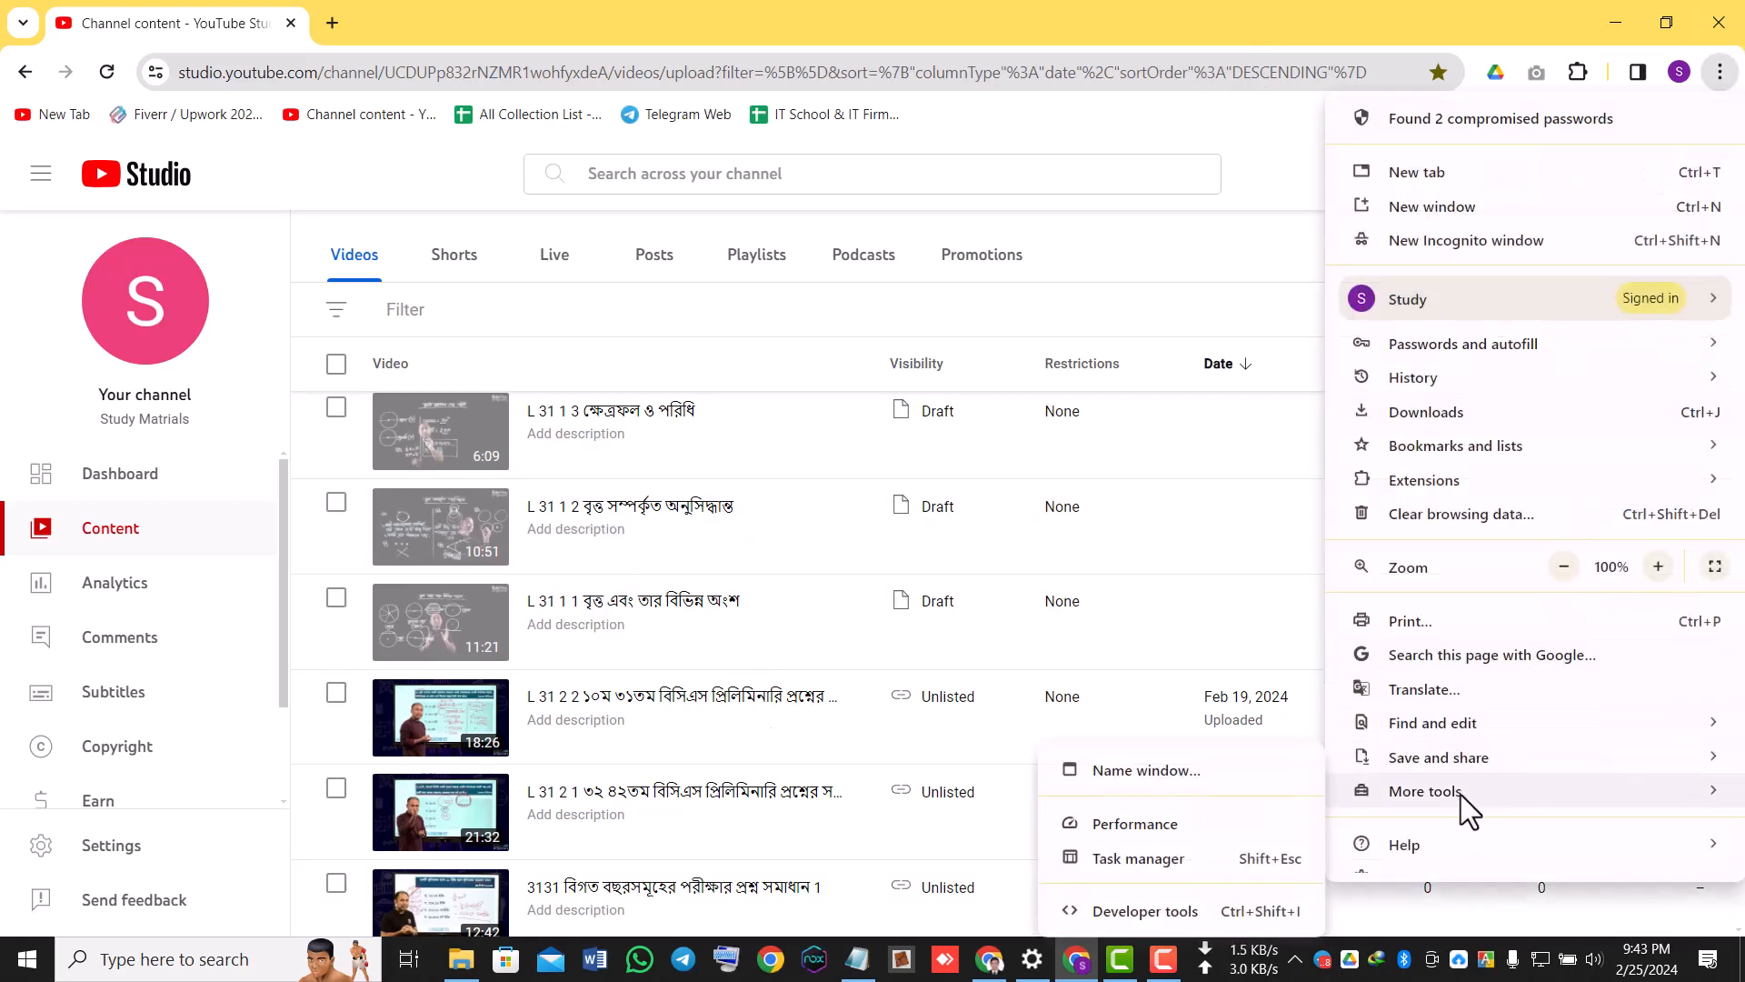
click(1151, 921)
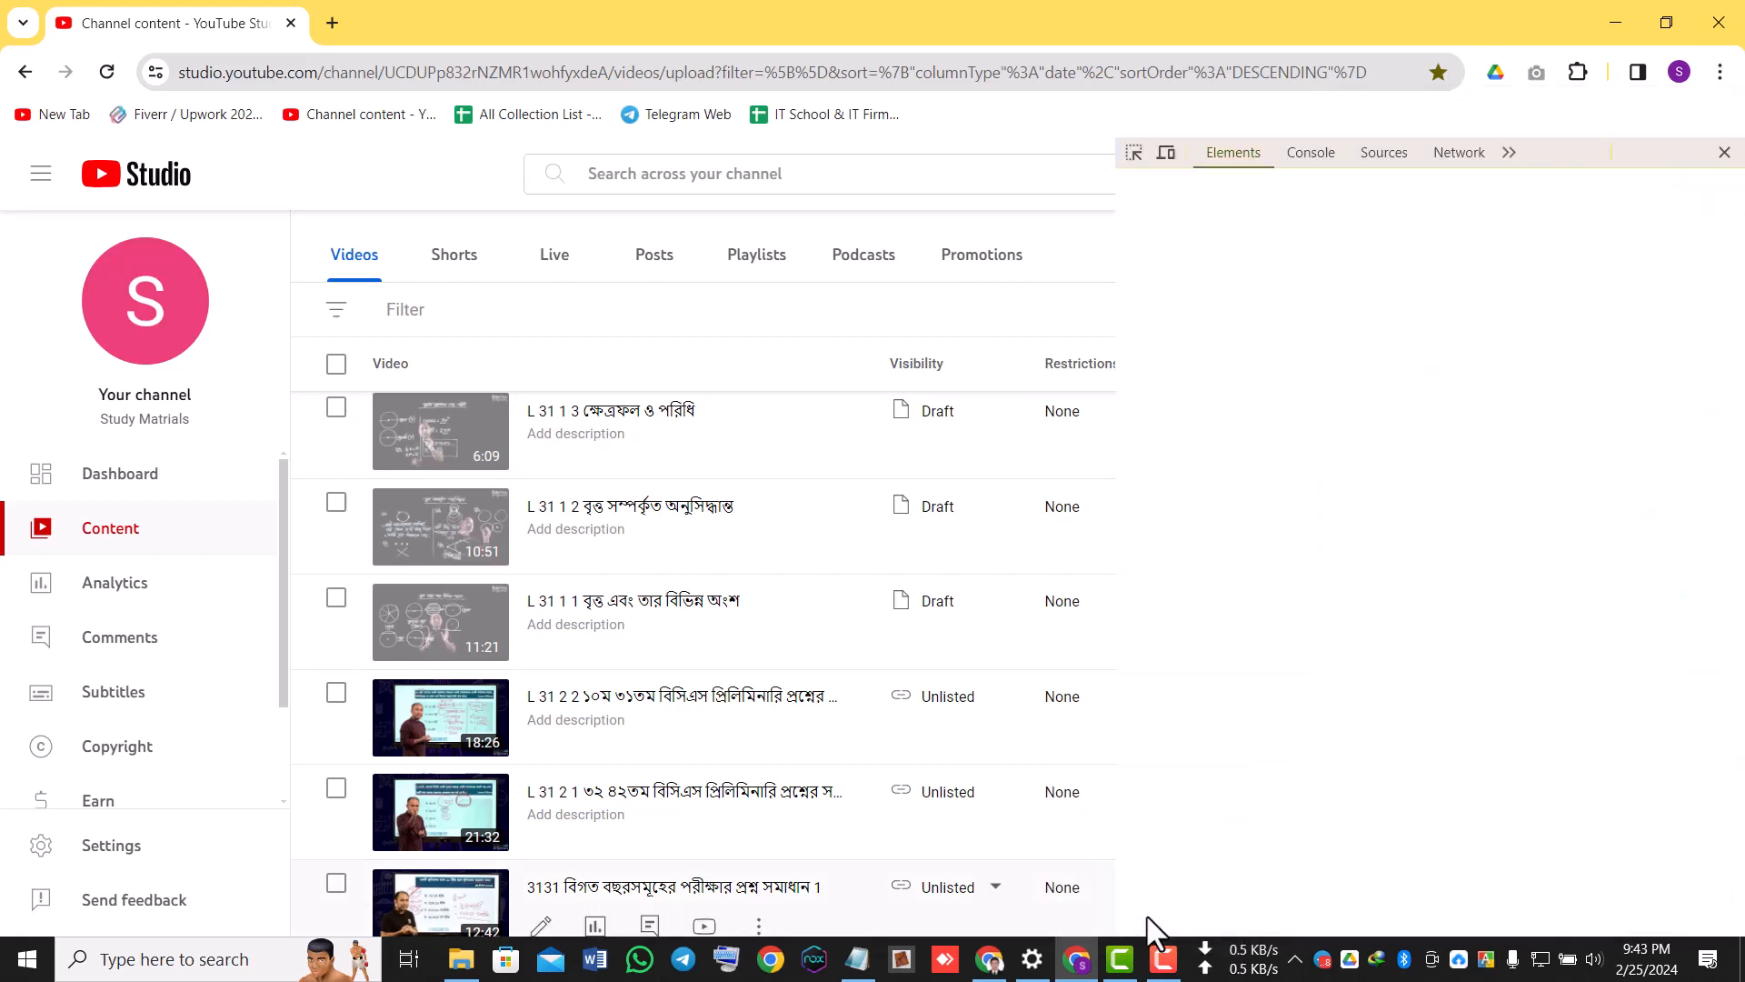
click(1327, 156)
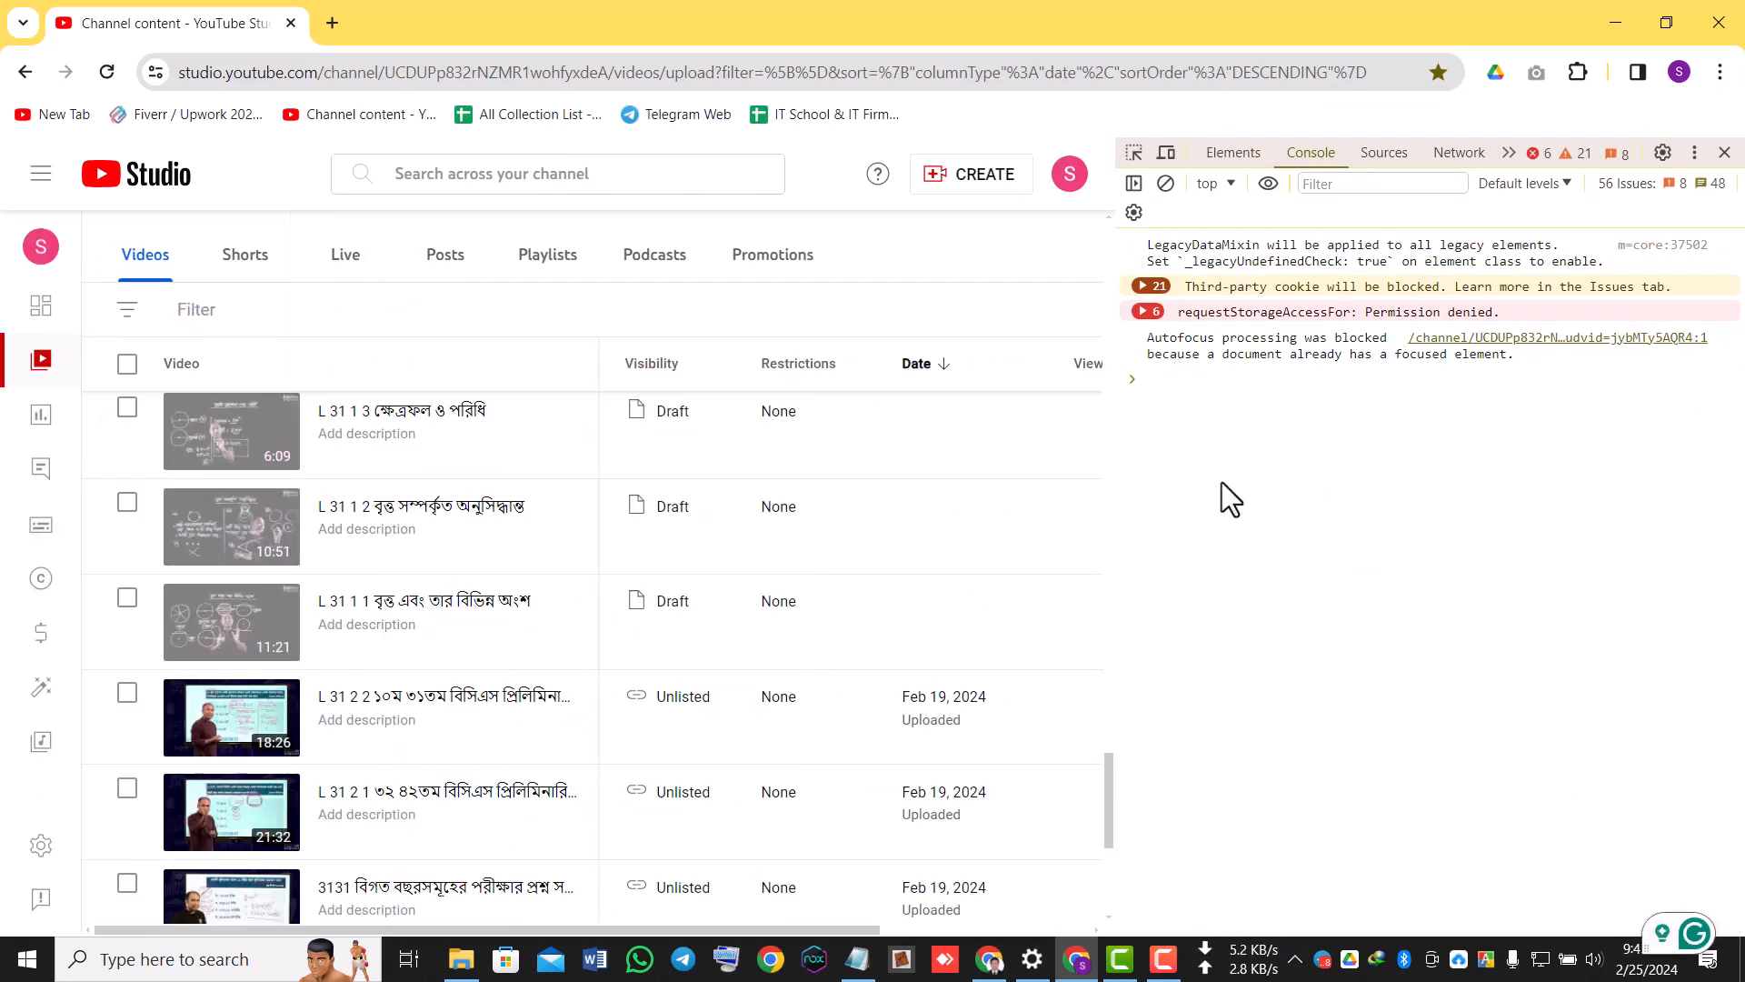
Try to paste the copied script at the console prompt.
key(ctrl+v)
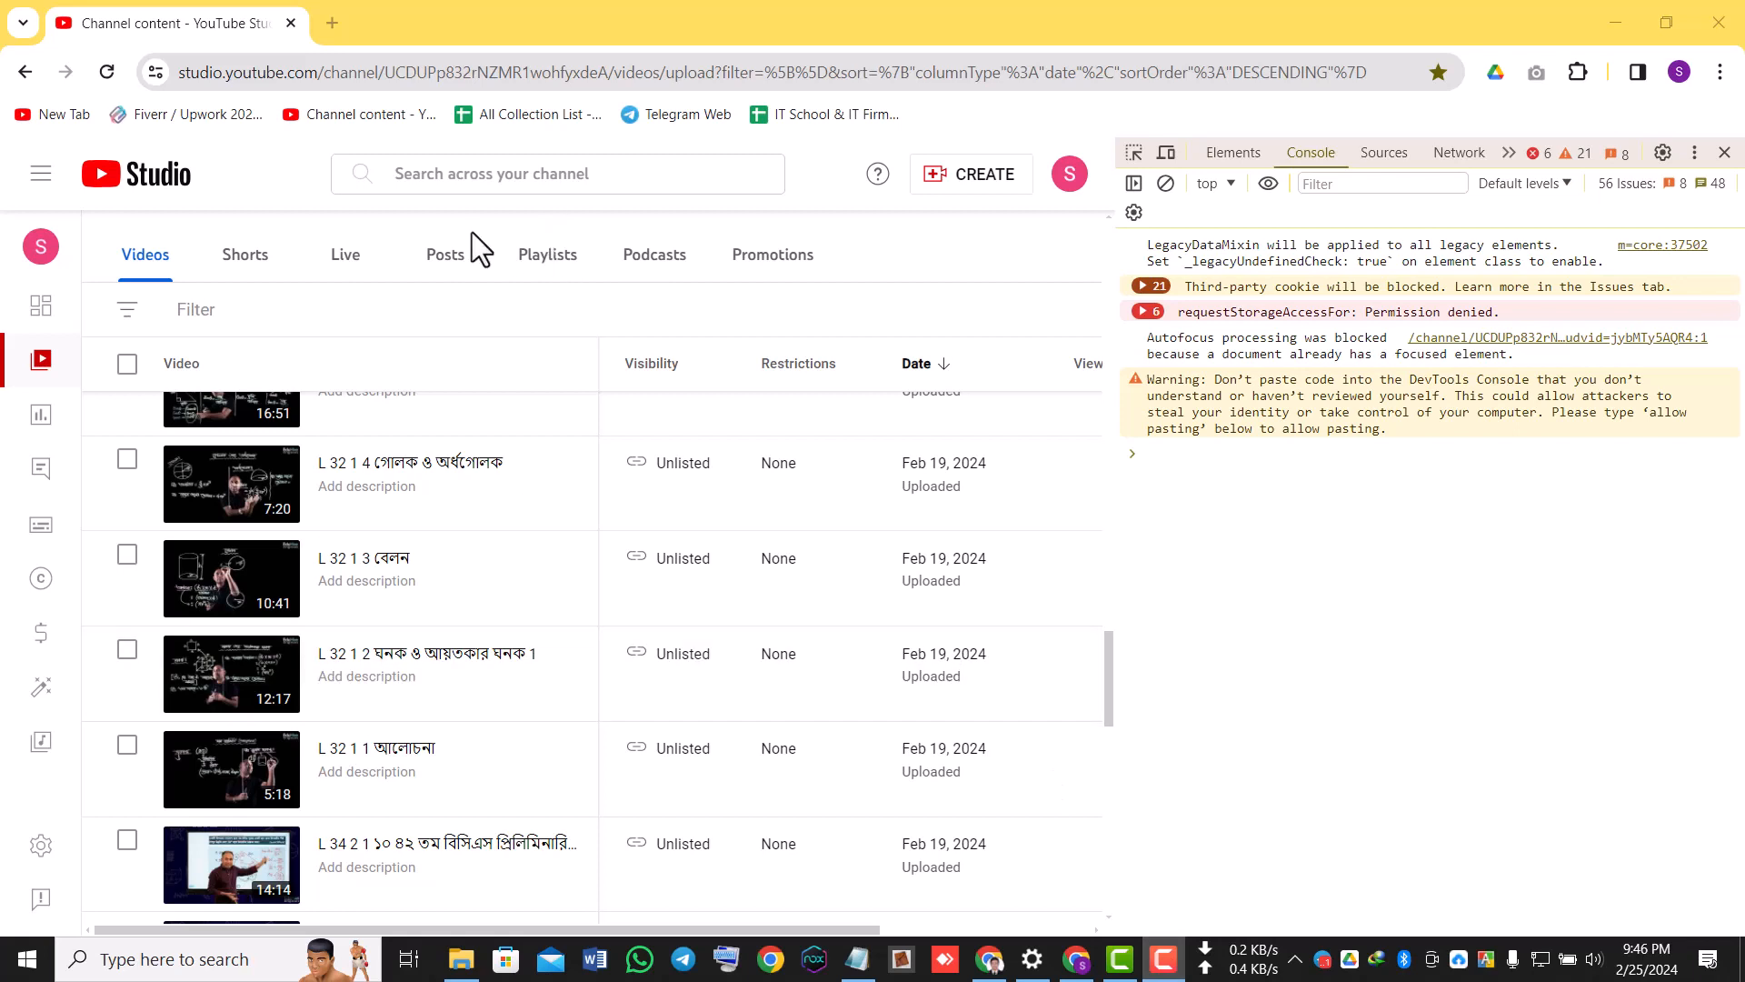
right_click(1193, 492)
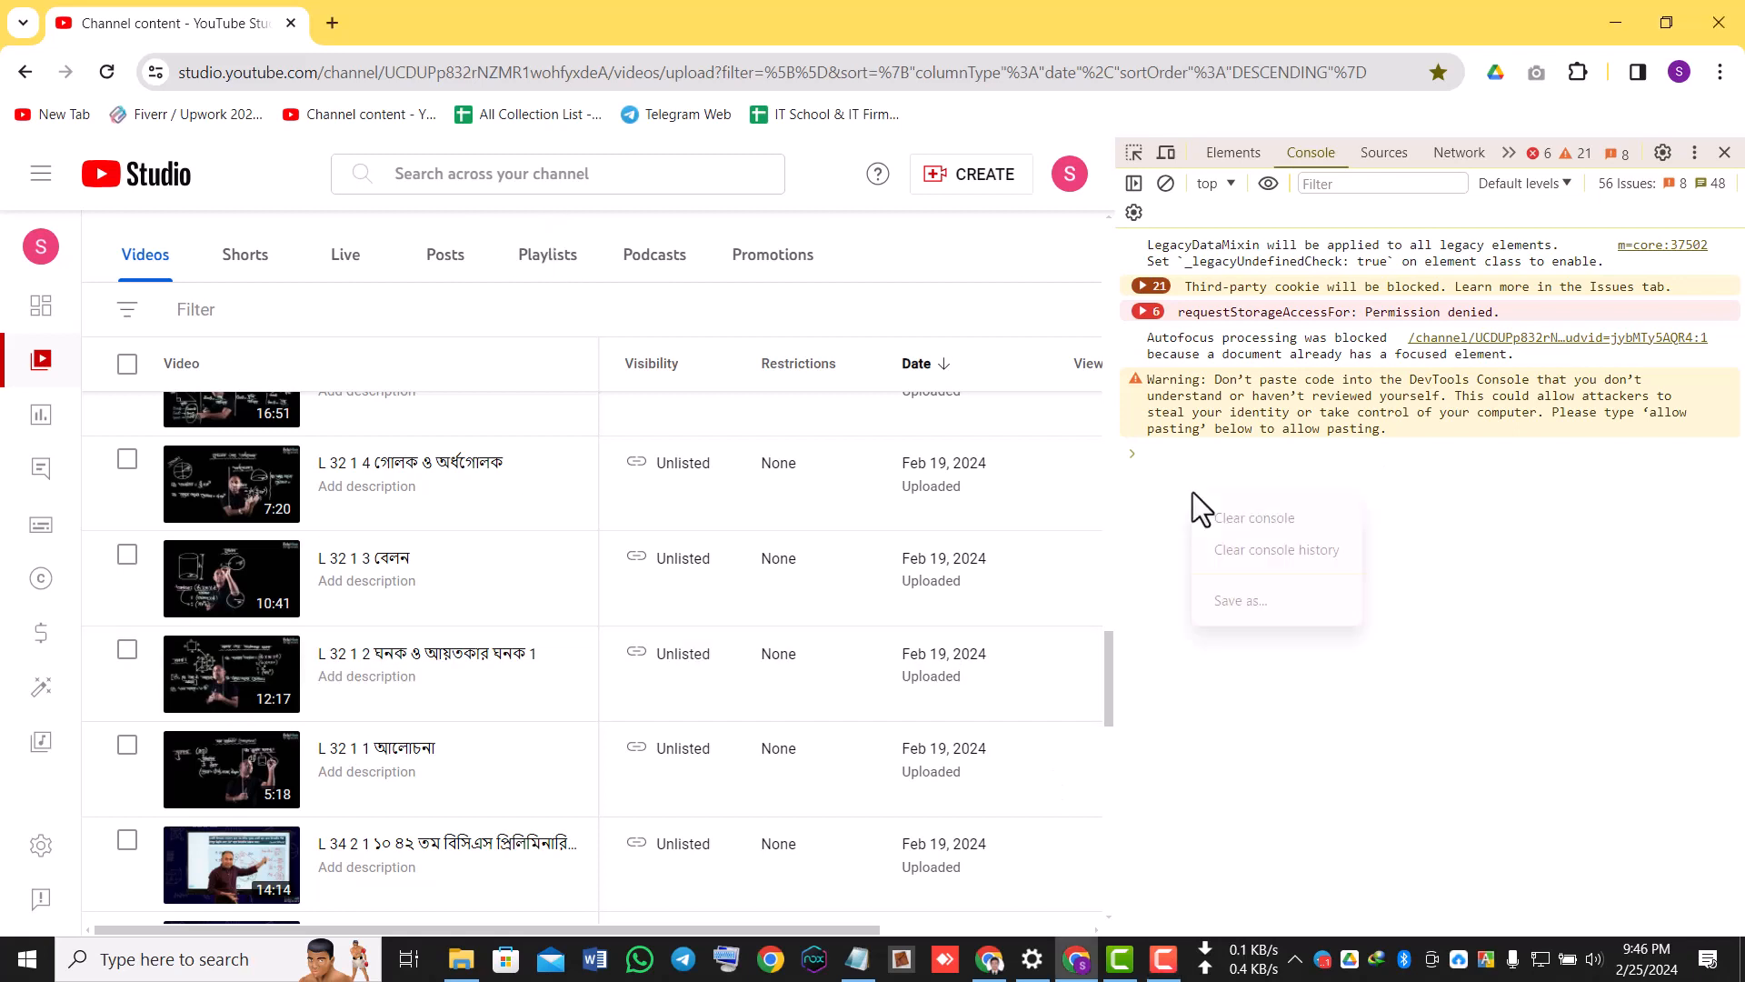
click(1167, 465)
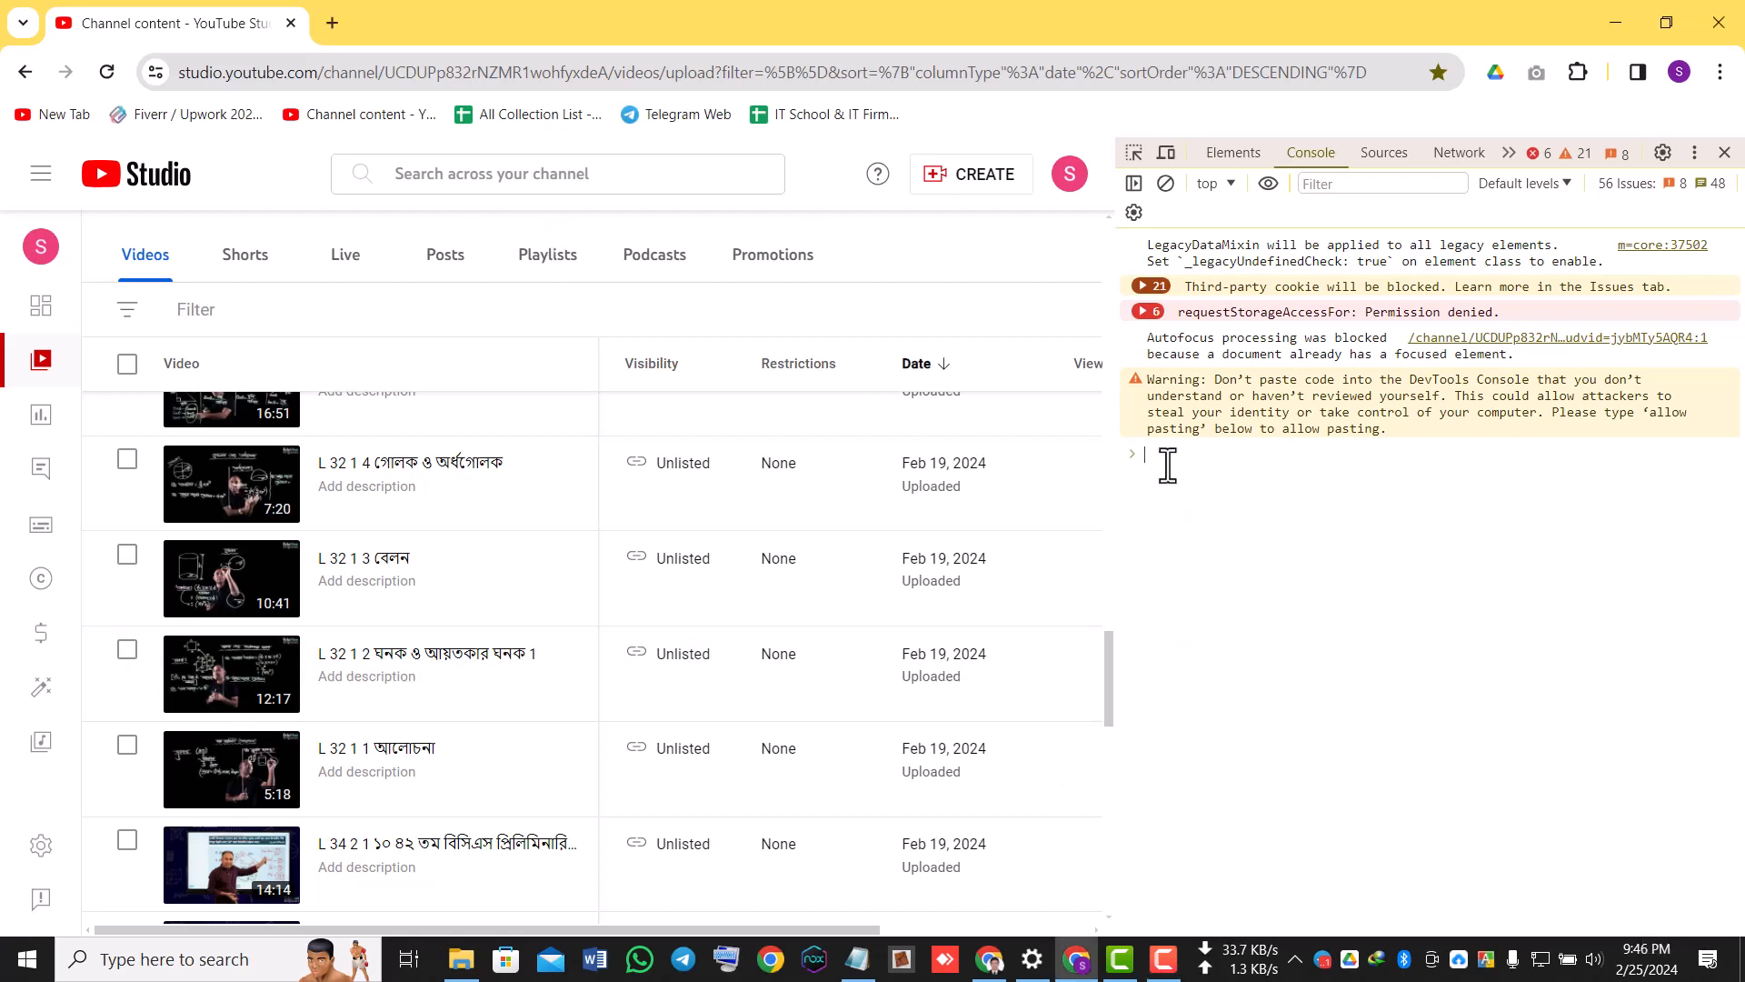
key(ctrl+v)
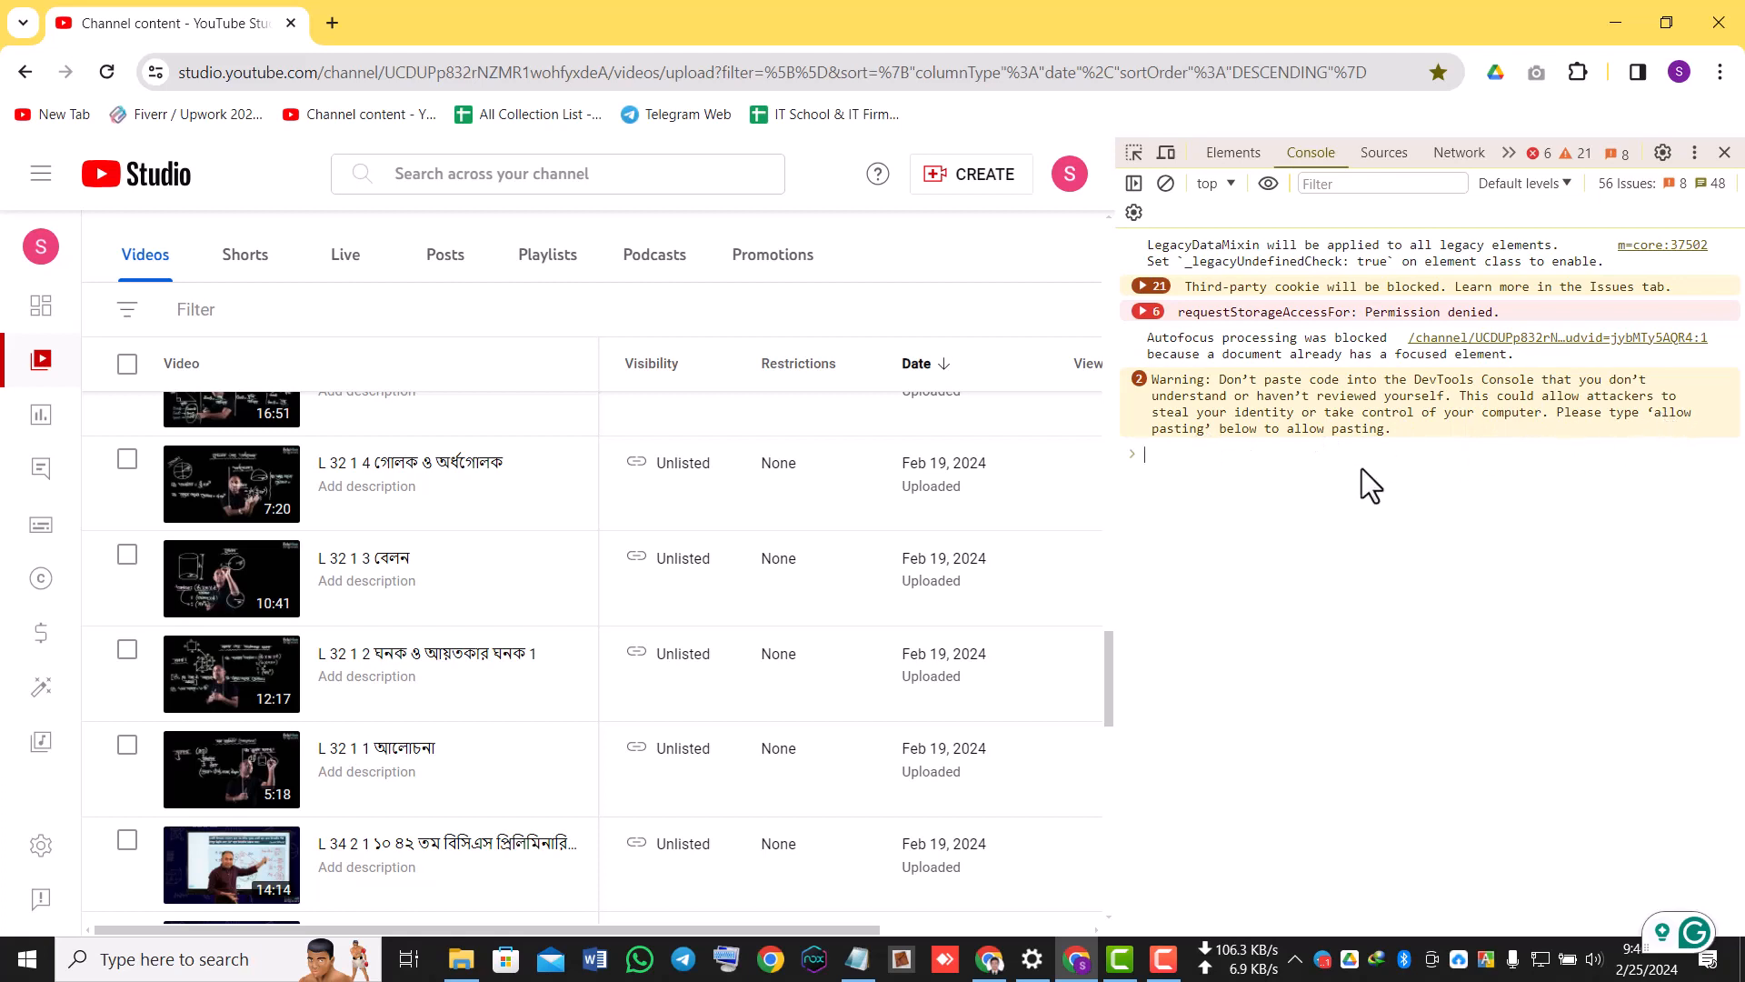
Try to copy the phrase "allow pasting" from the console warning and paste it at the prompt.
drag(1205, 429, 1611, 415)
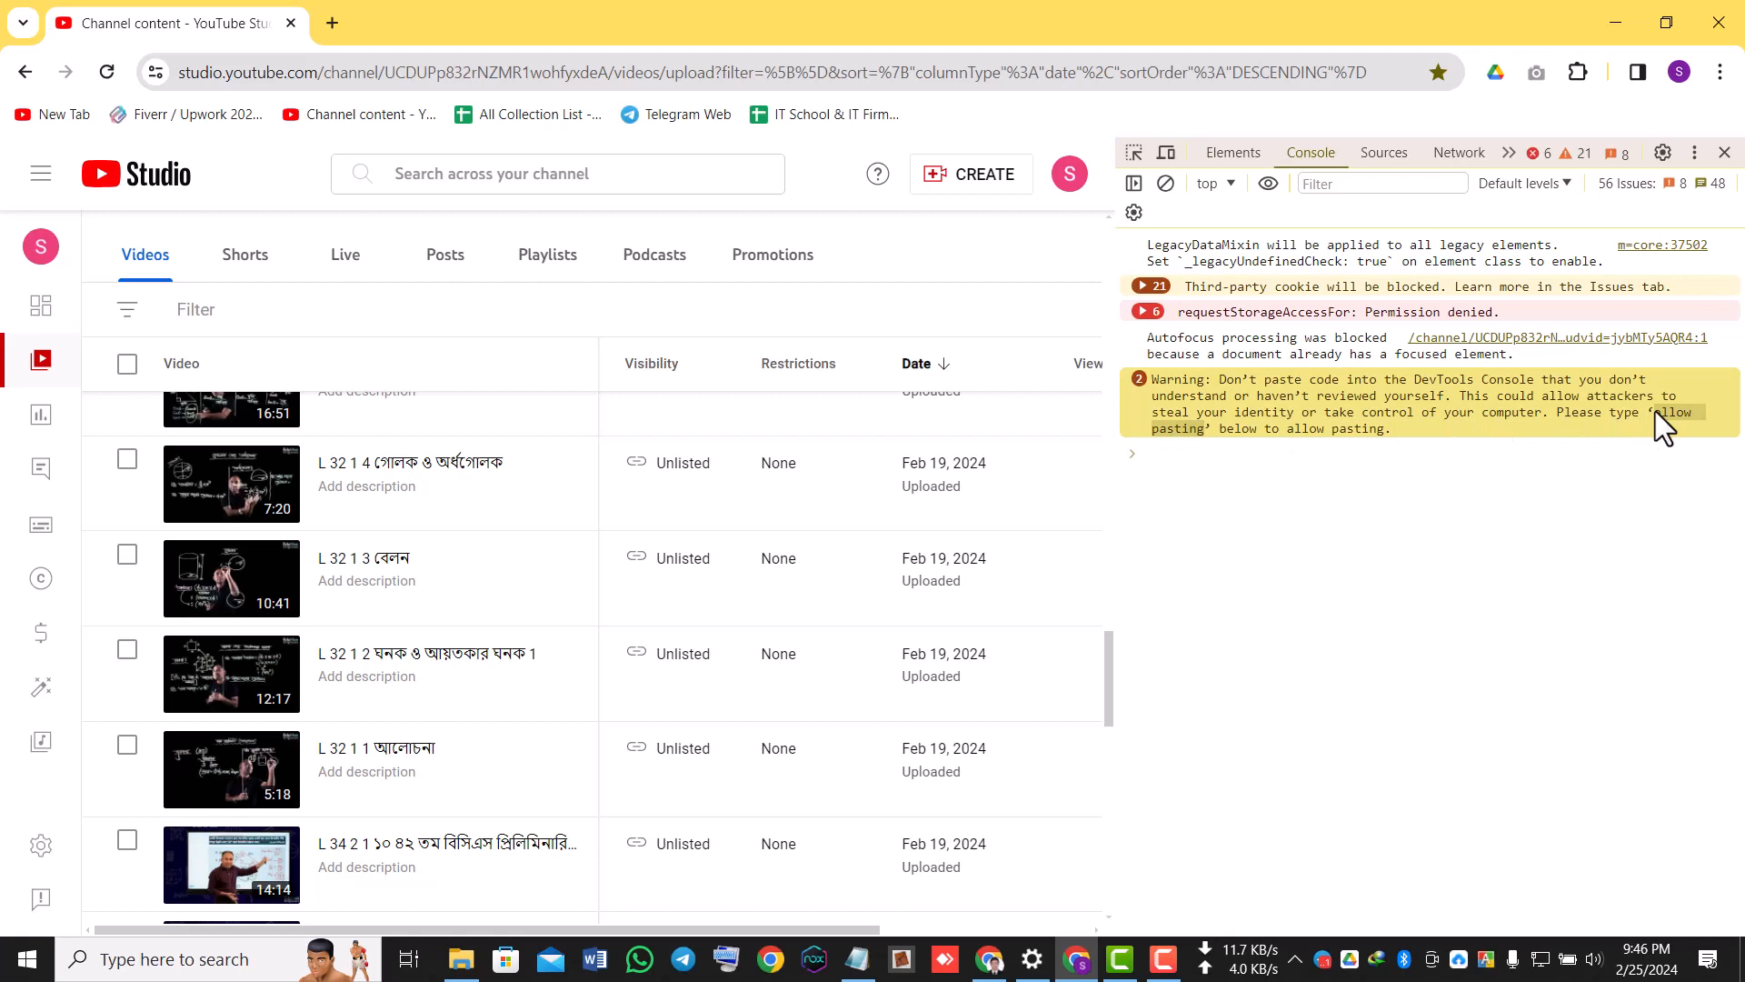
right_click(1655, 410)
click(1412, 611)
click(1197, 480)
right_click(1200, 482)
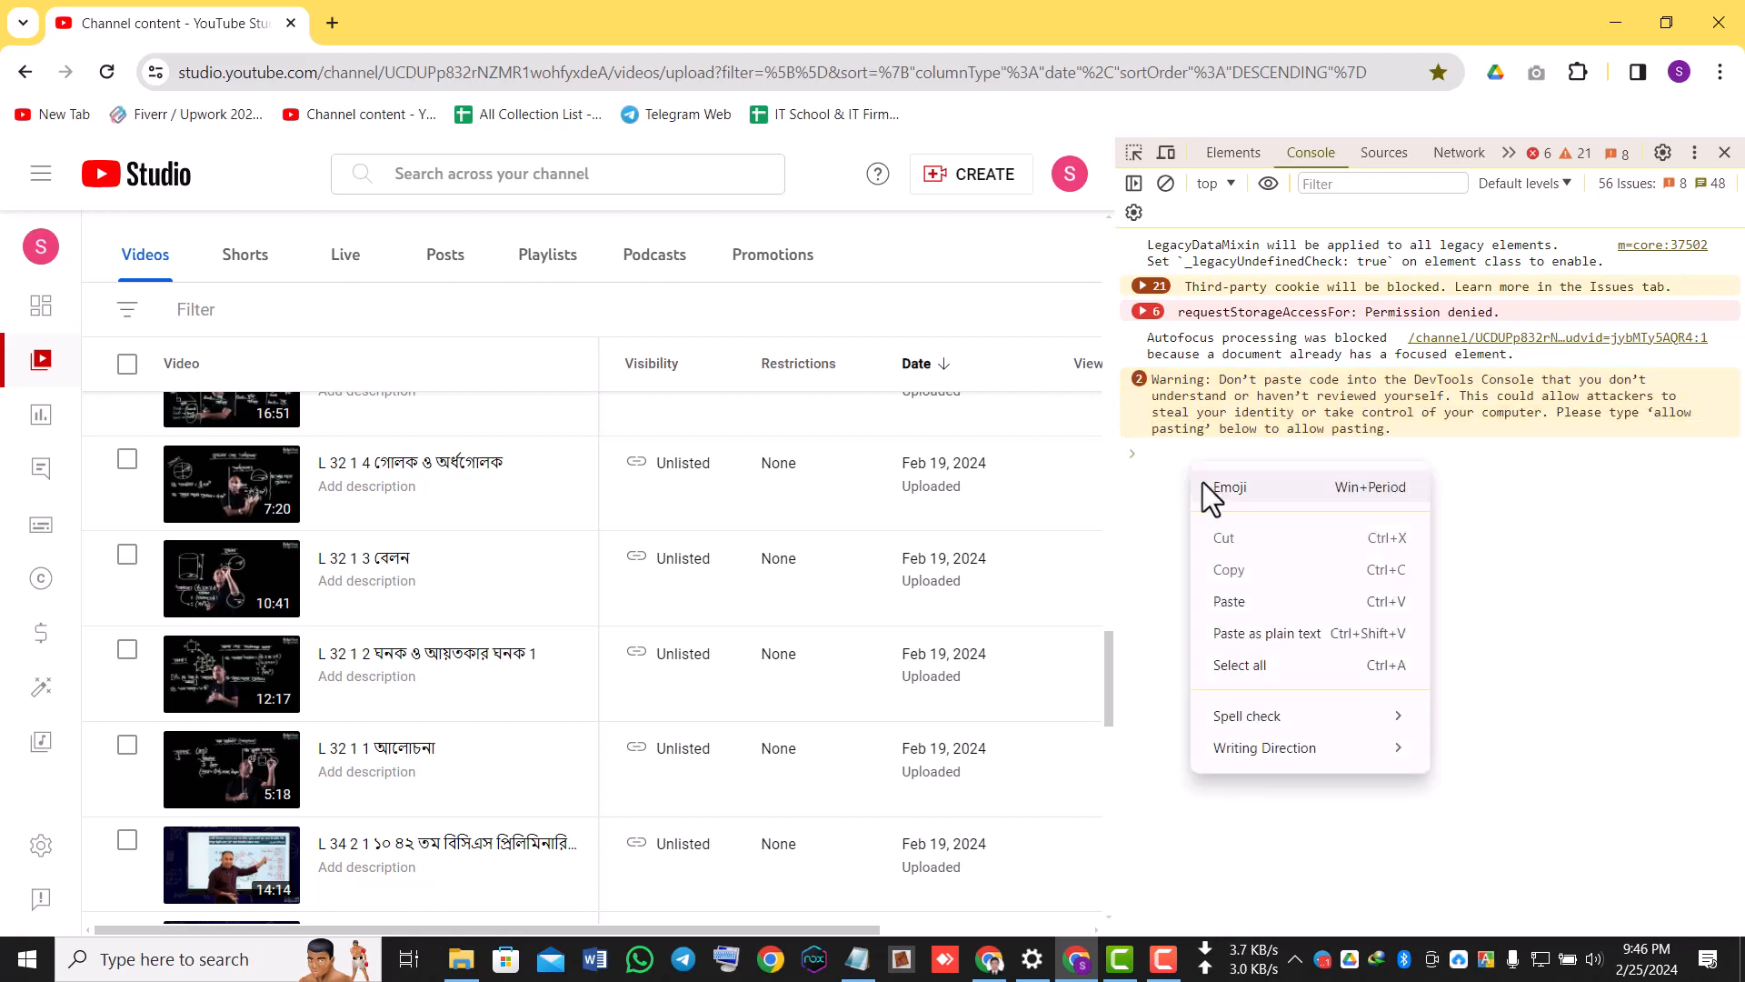
click(1234, 595)
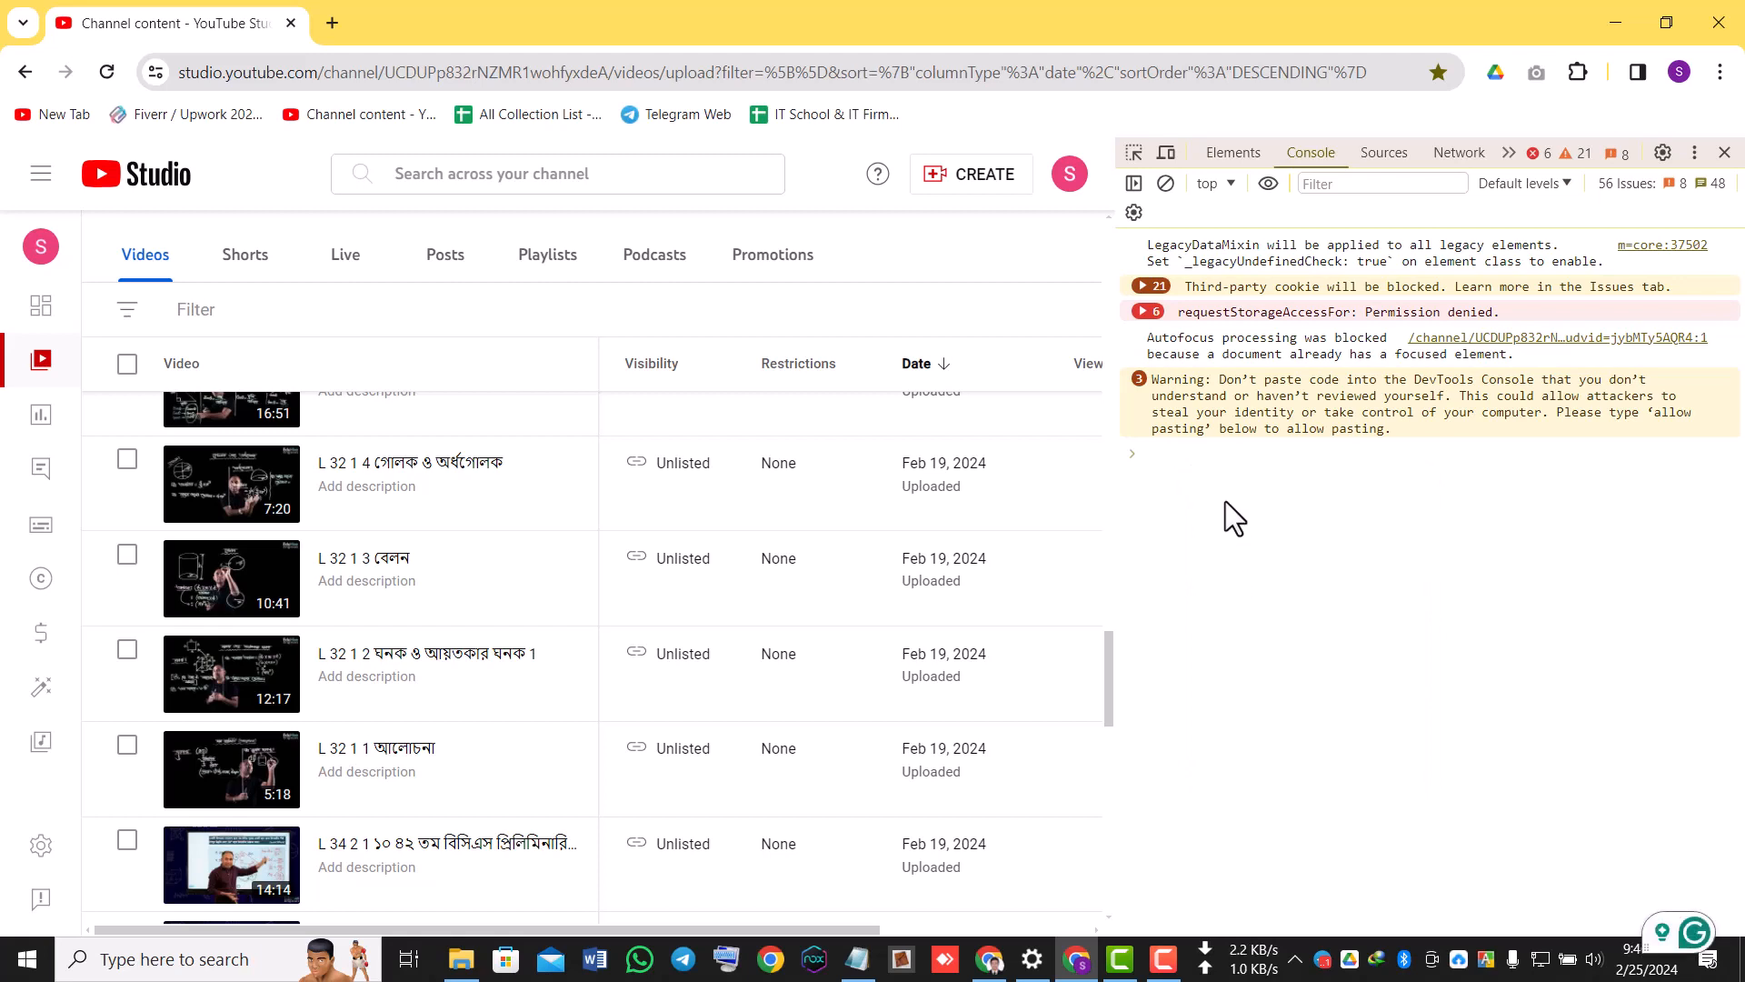
Enter "allow pasting" at the console prompt to permit pasted code.
text(alo)
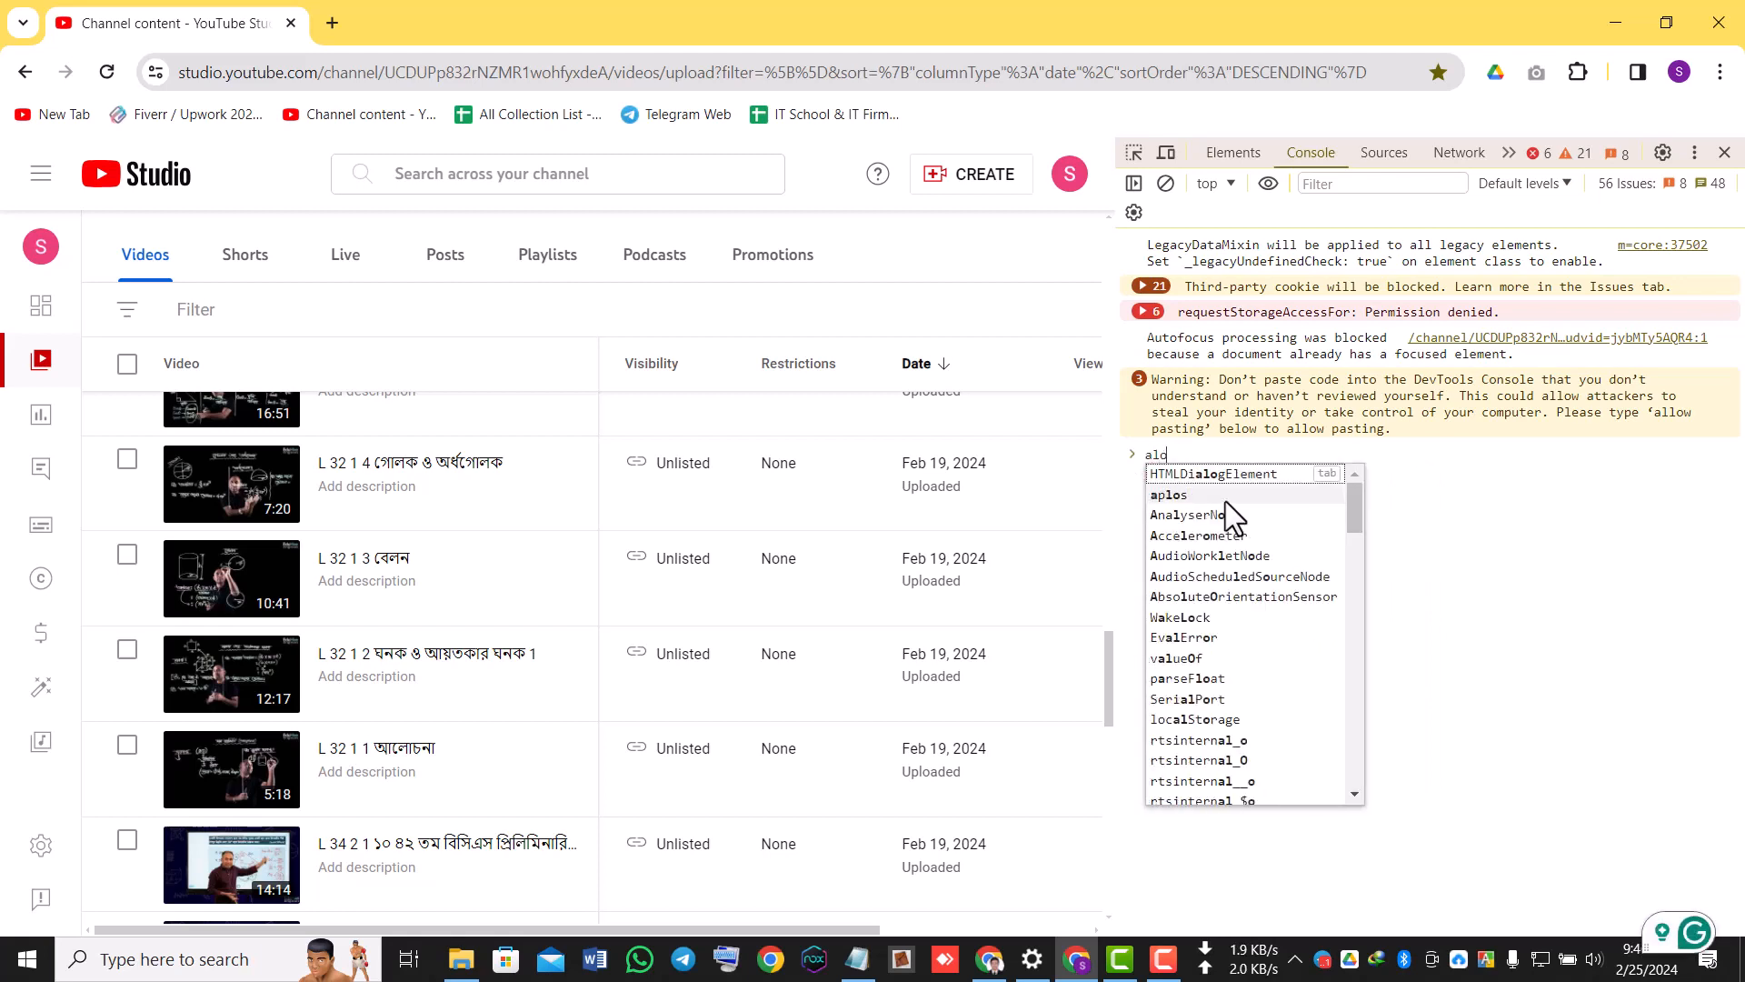
key(BackSpace)
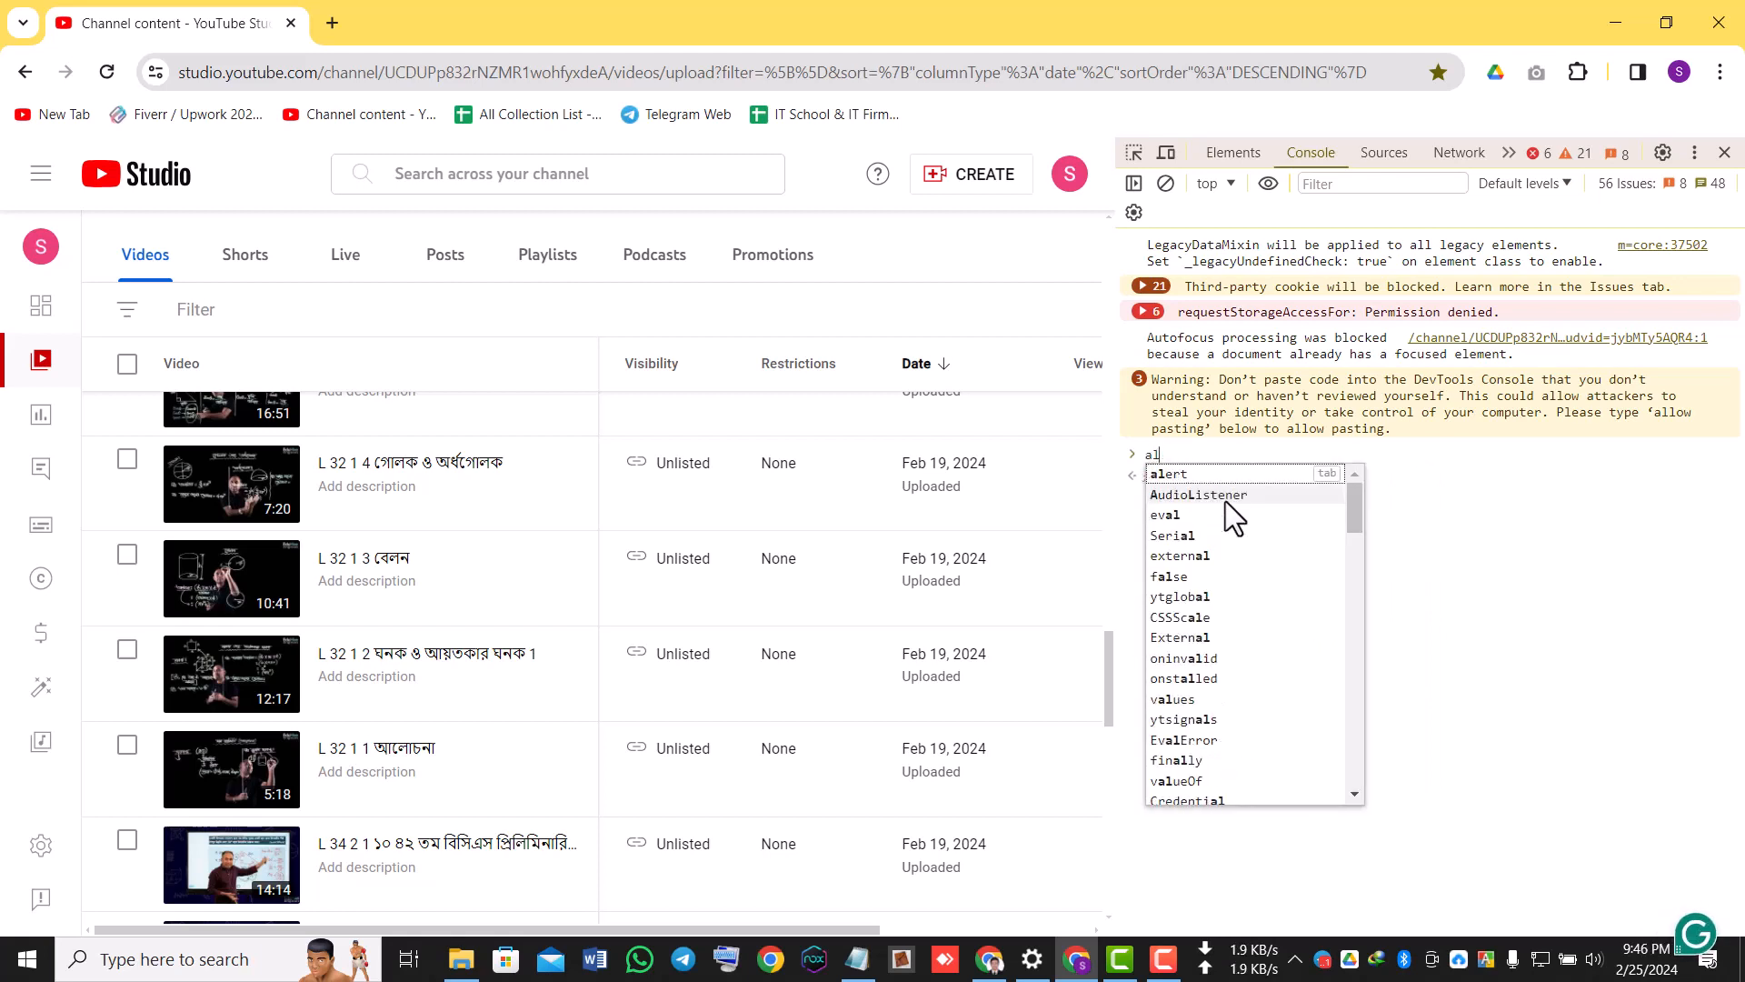
text(low)
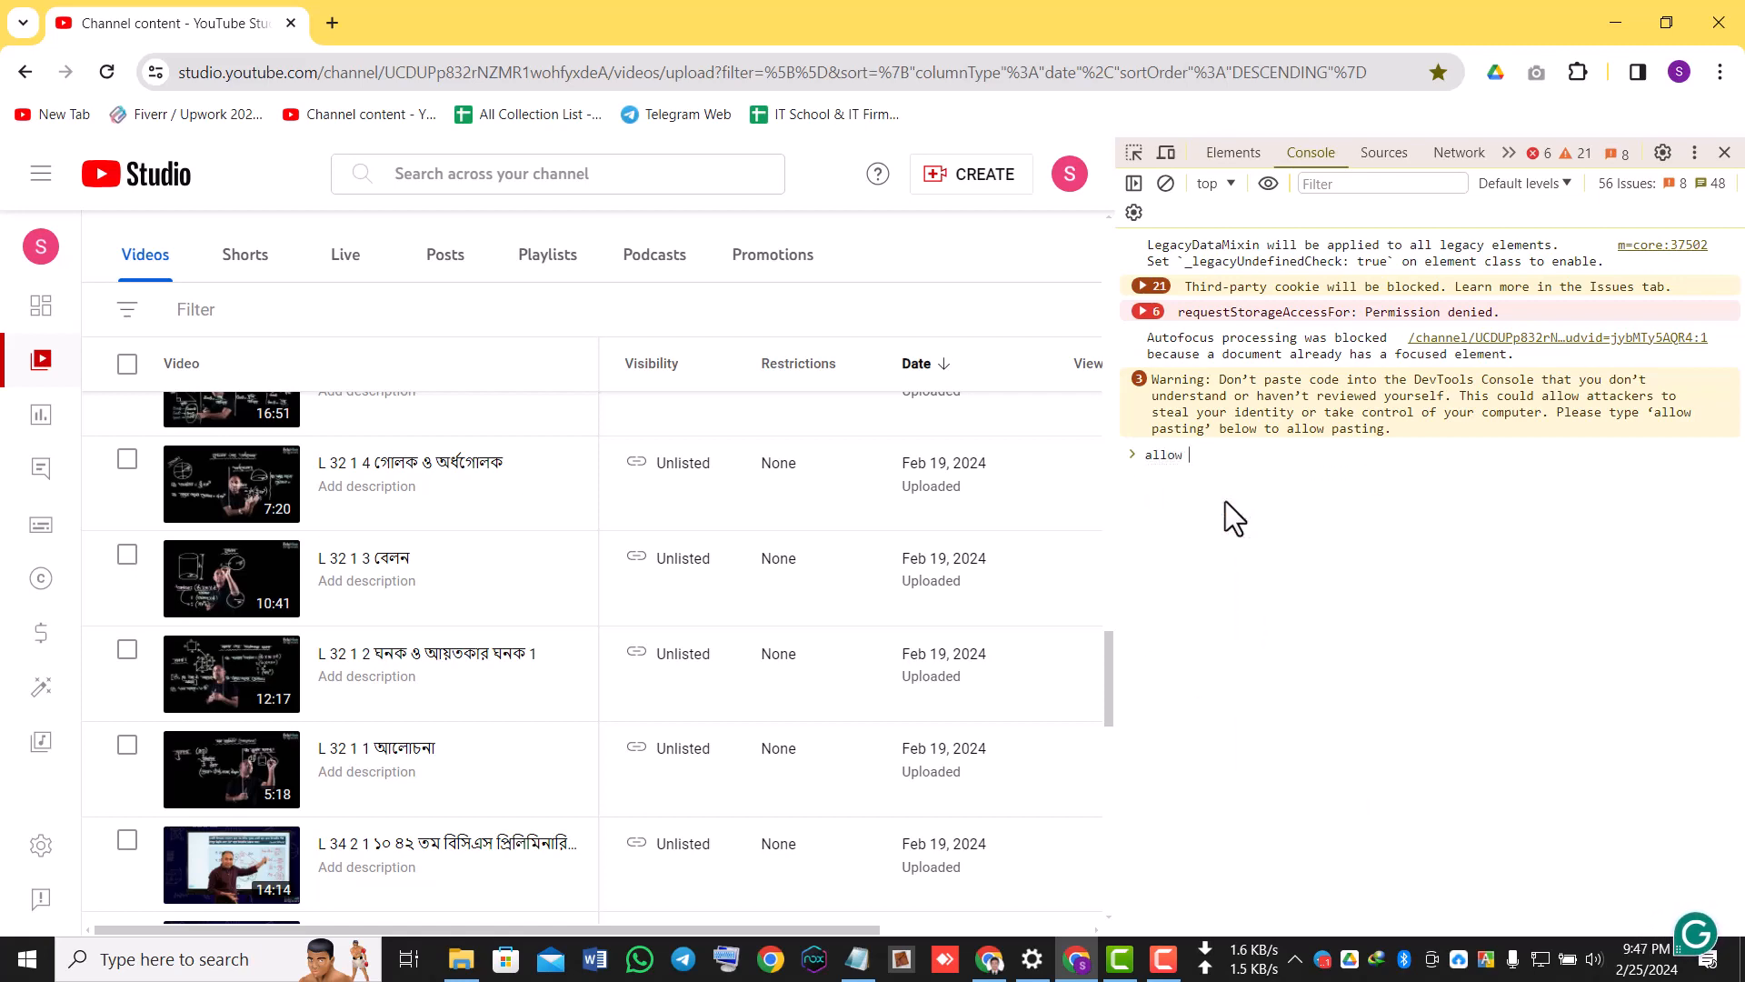
text( pasti)
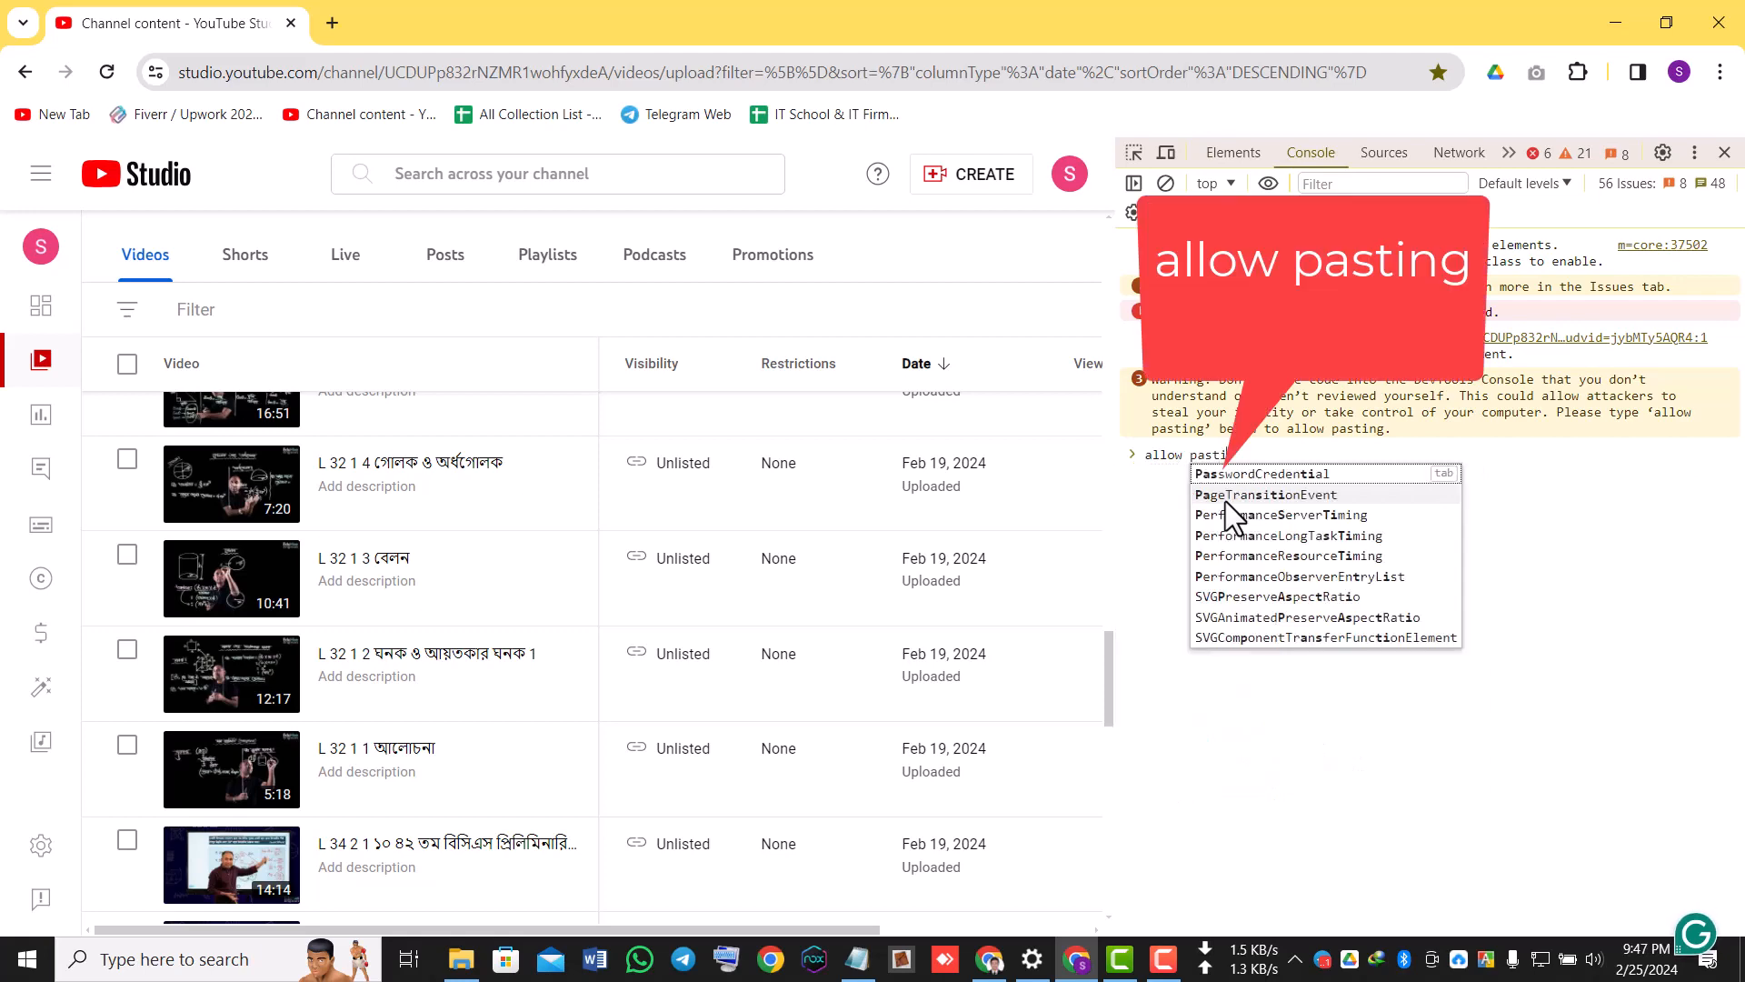
text(ng)
key(Return)
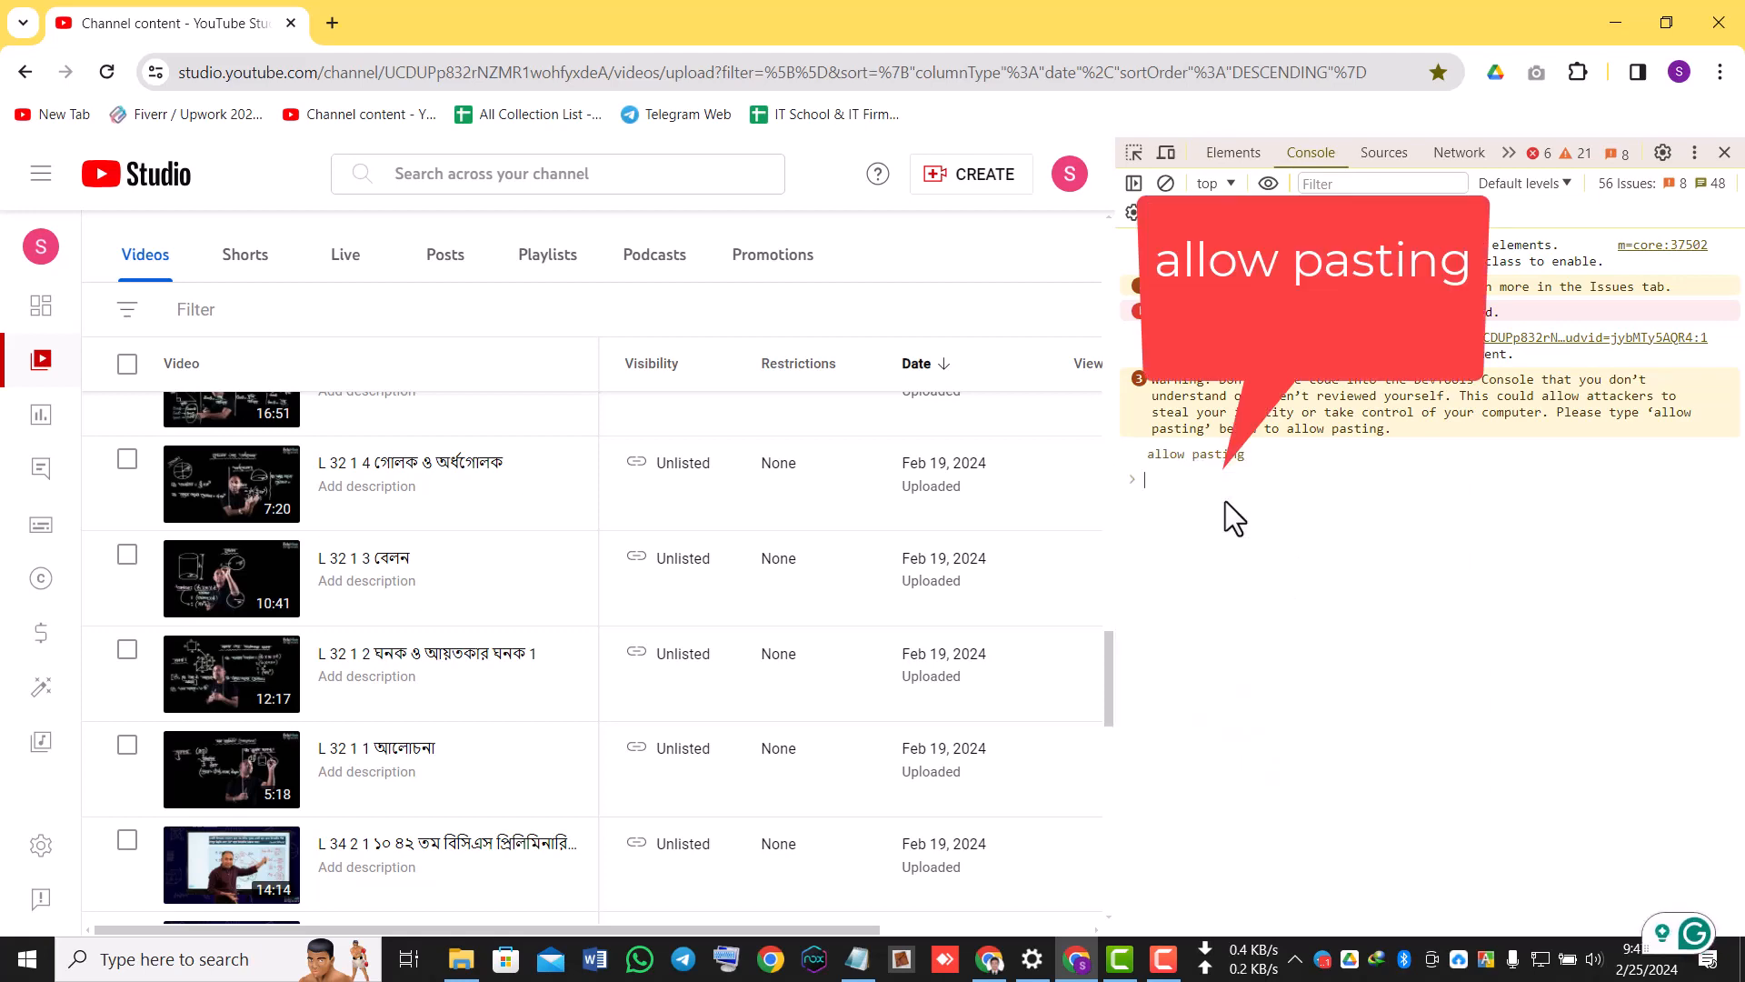
key(Up)
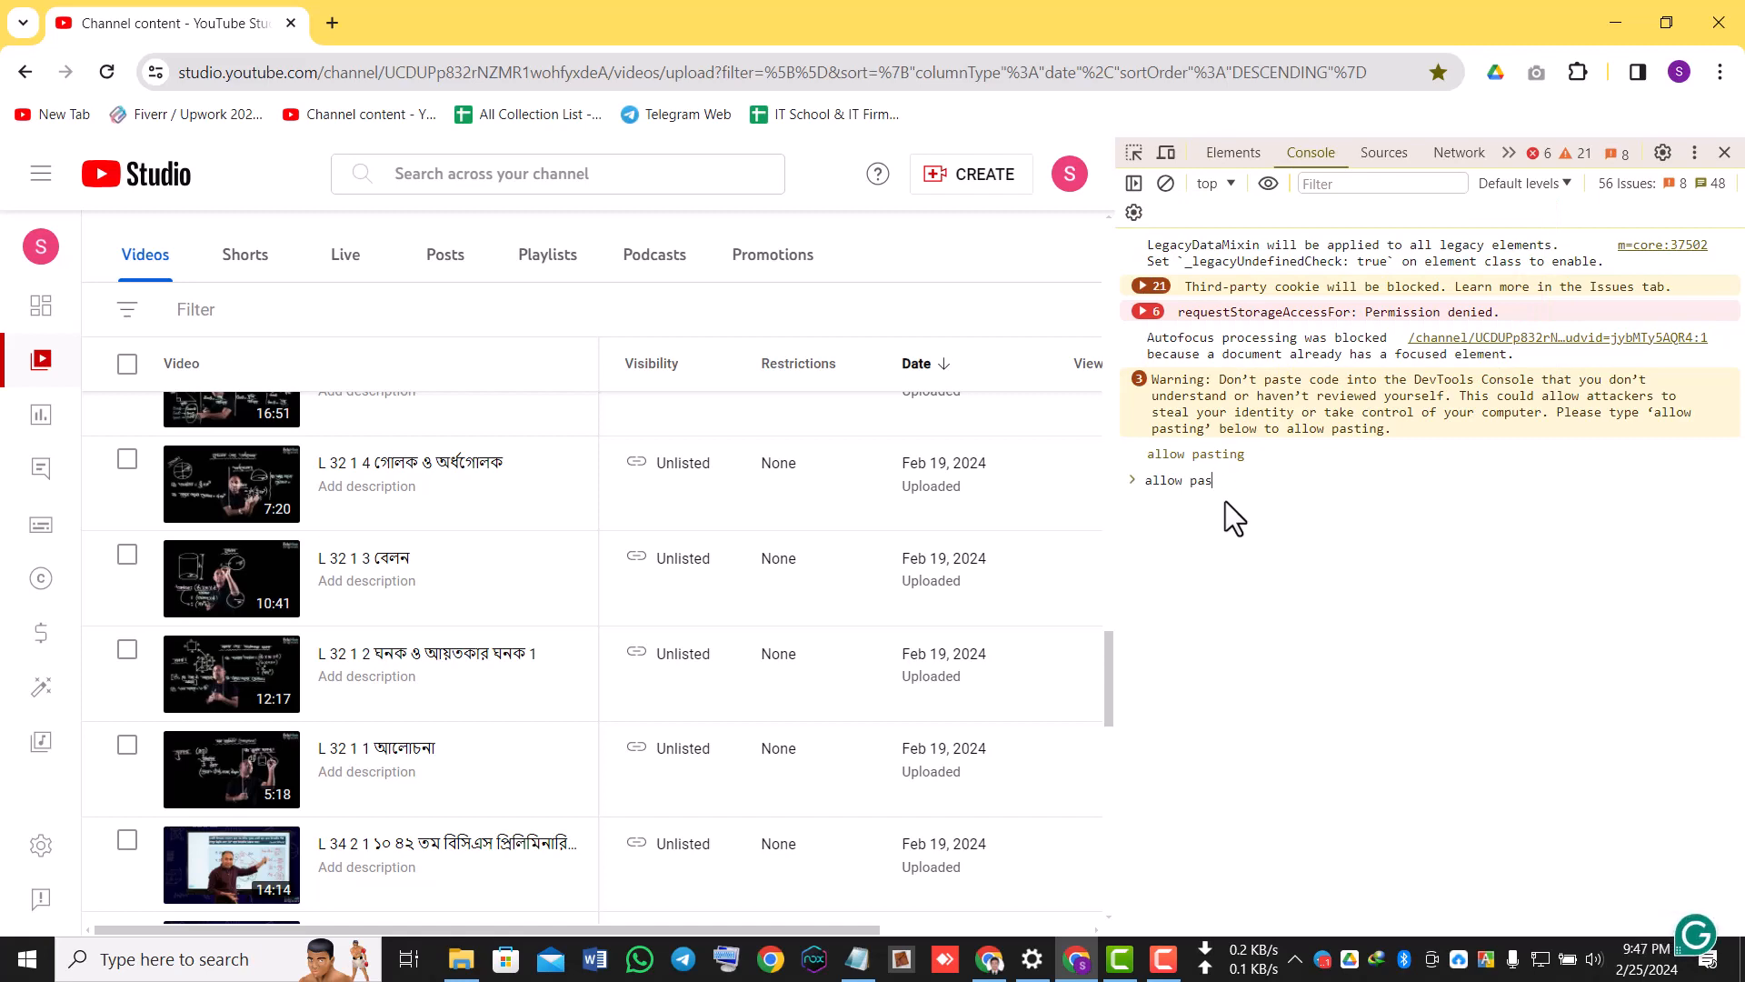
key(BackSpace)
key(BackSpace)
key(BackSpace)
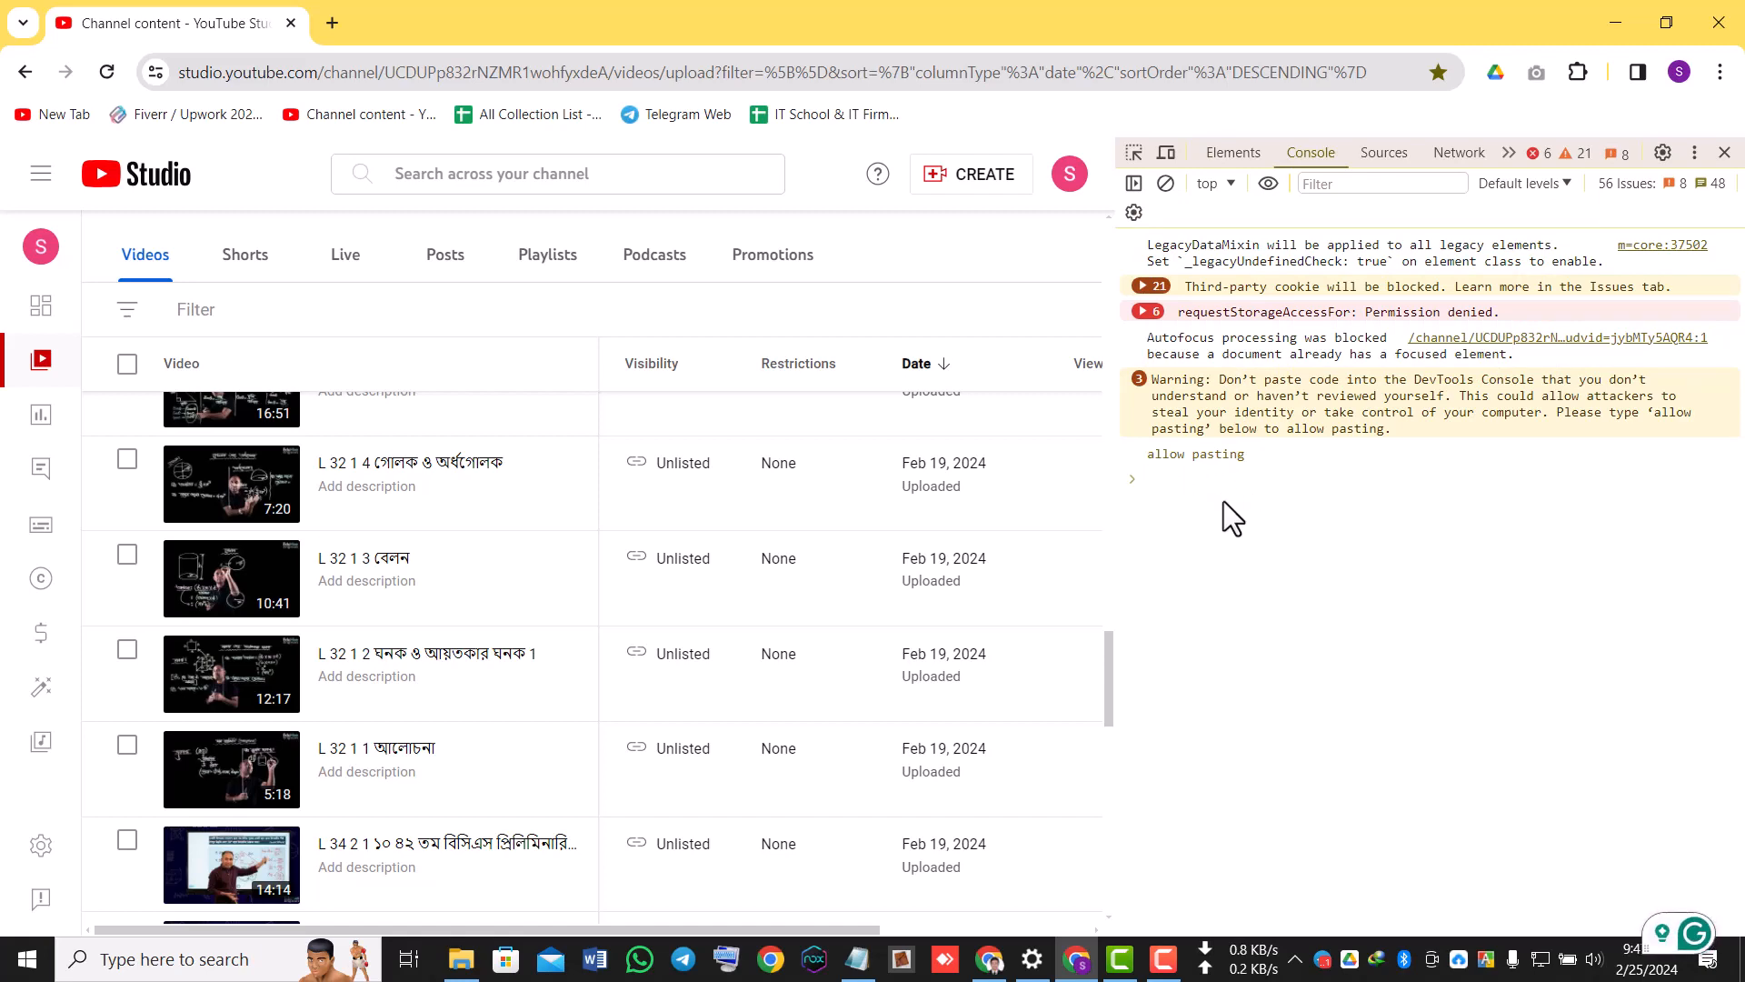
Switch to the Google Docs window and close the extra YouTube video tab beside the script.
click(990, 959)
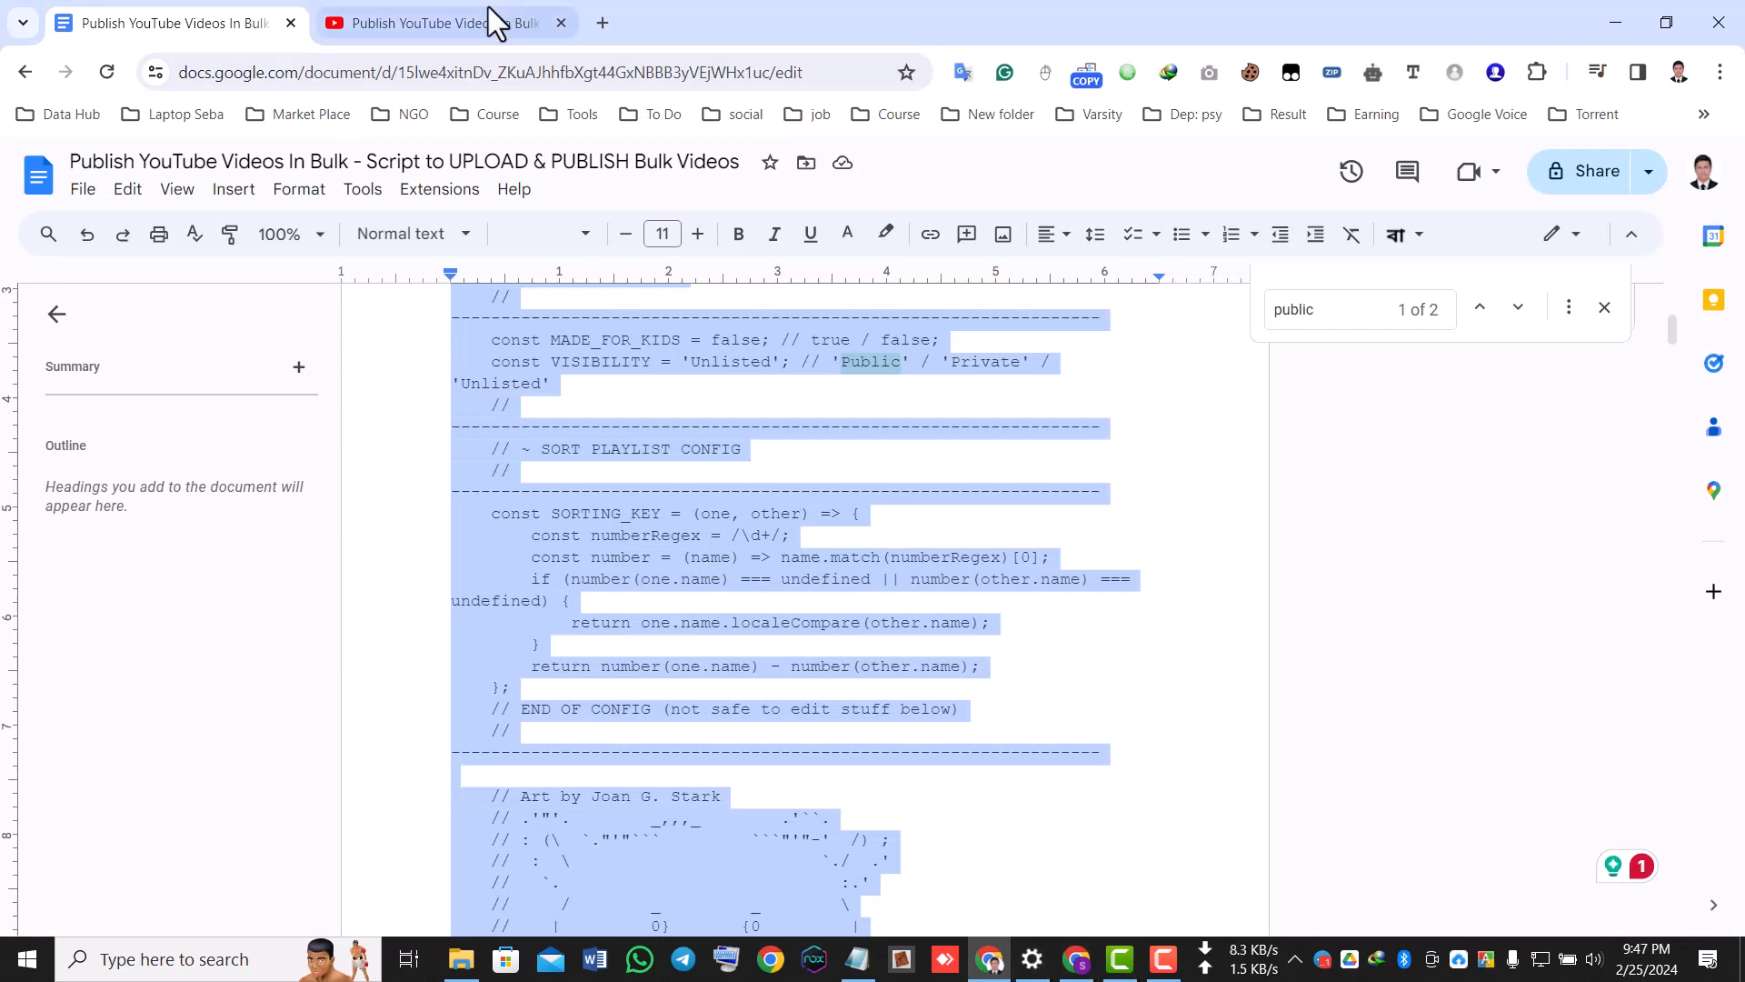
click(561, 22)
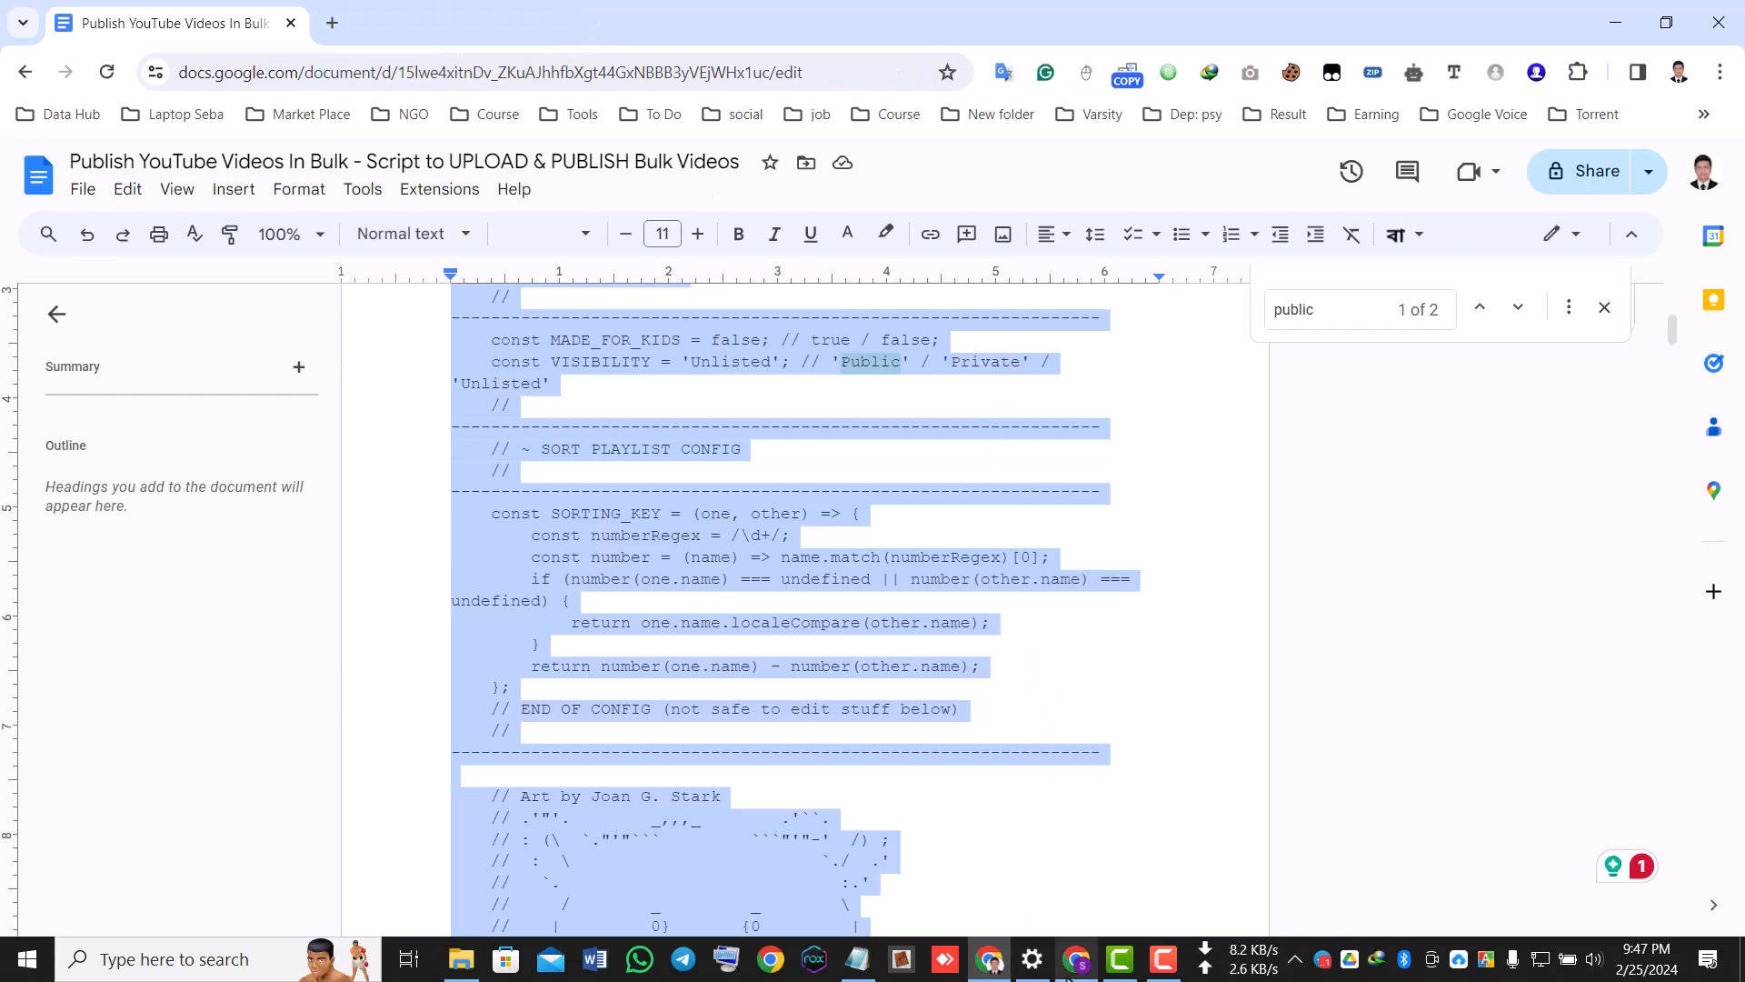
Return to YouTube Studio, paste the bulk-publish script into the console and run it.
click(1077, 965)
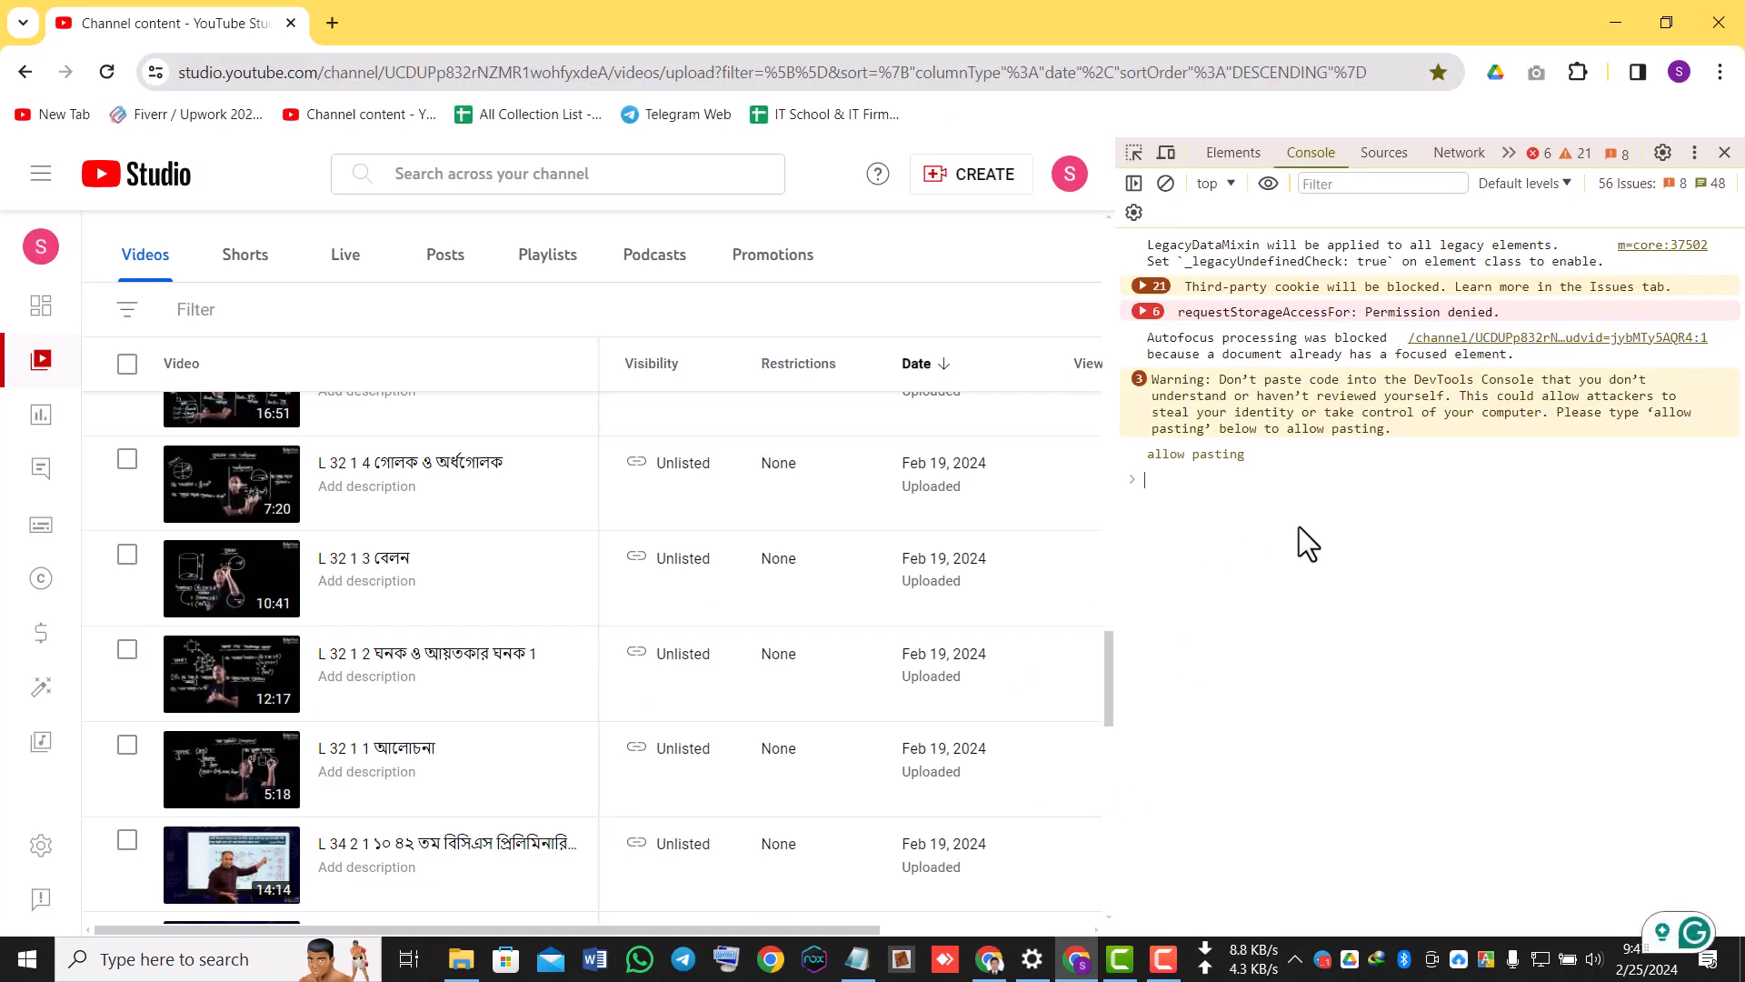
key(ctrl+v)
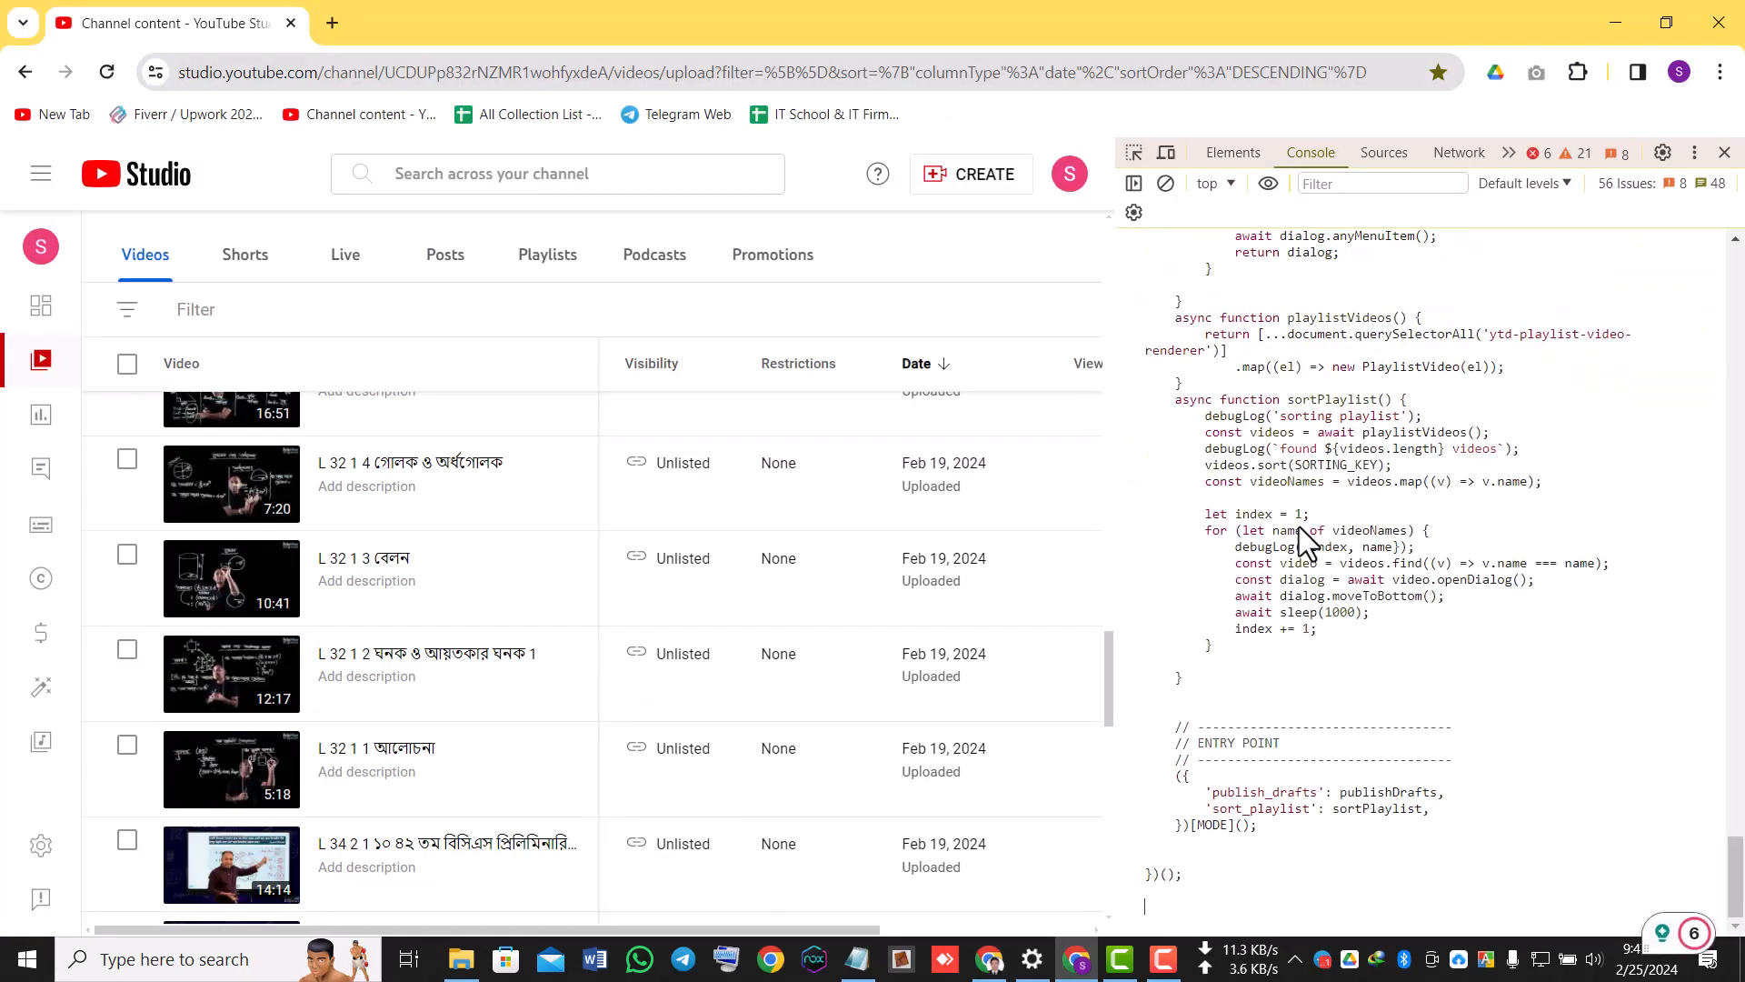
key(Return)
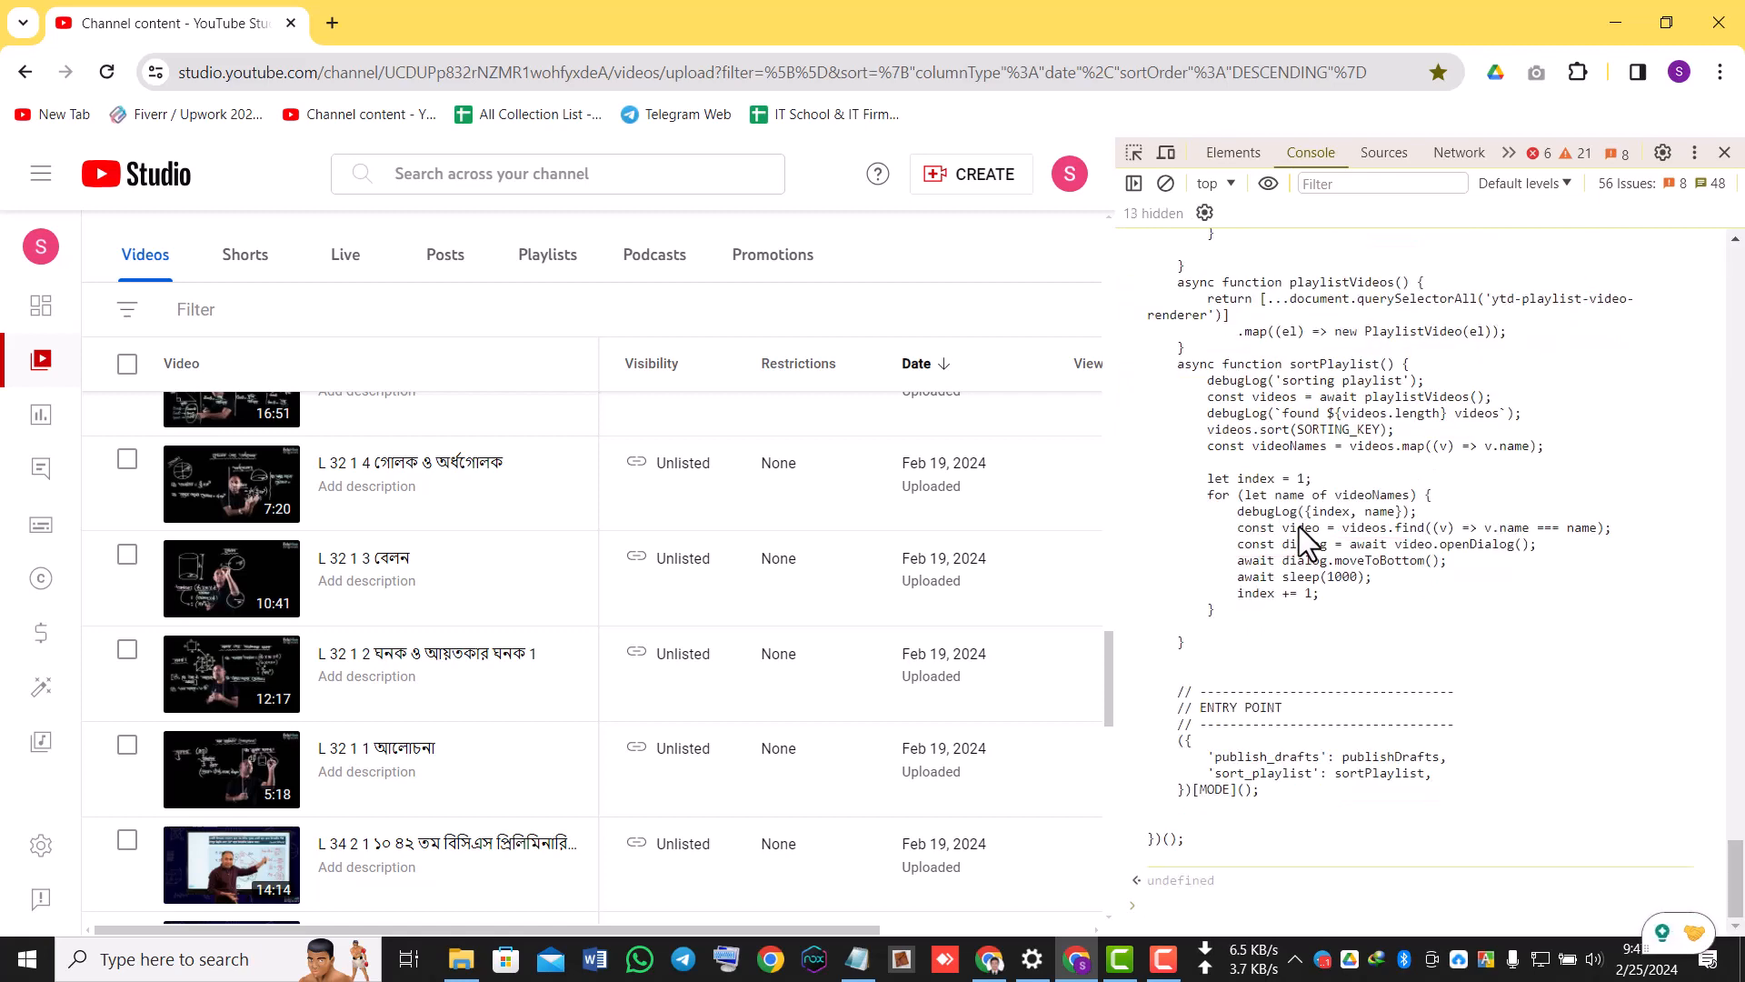